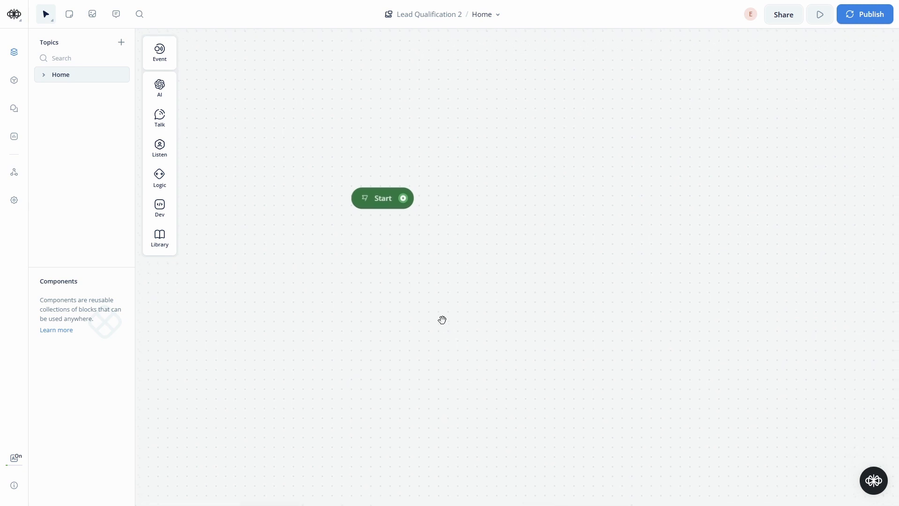
left_click_drag(454, 329, 435, 283)
left_click_drag(463, 218, 424, 264)
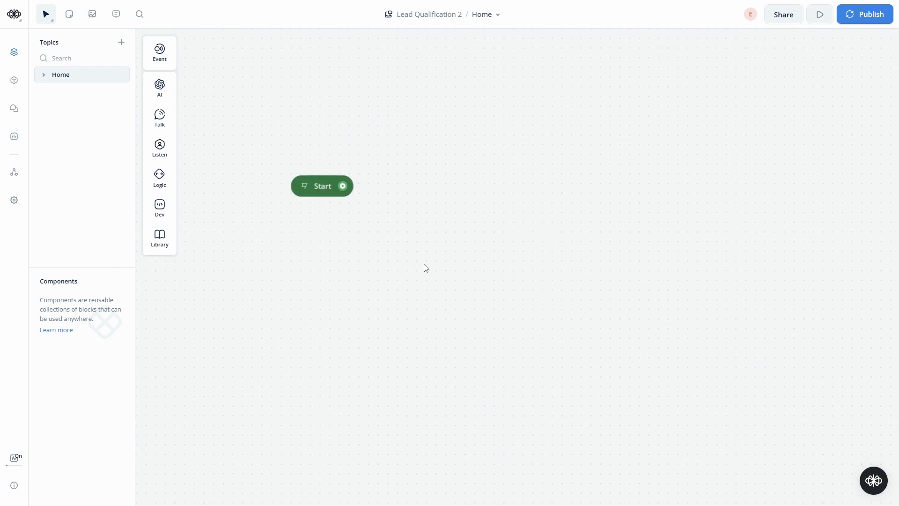
left_click_drag(426, 268, 369, 252)
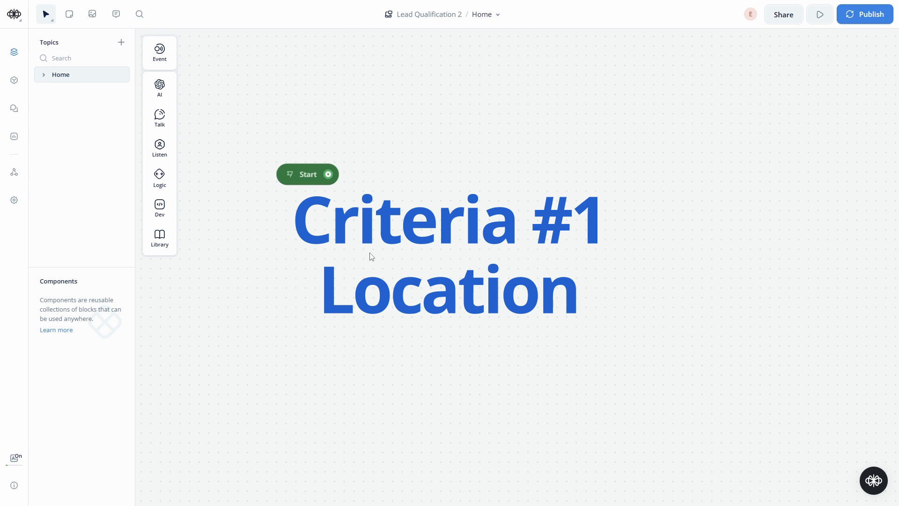
left_click_drag(366, 252, 347, 256)
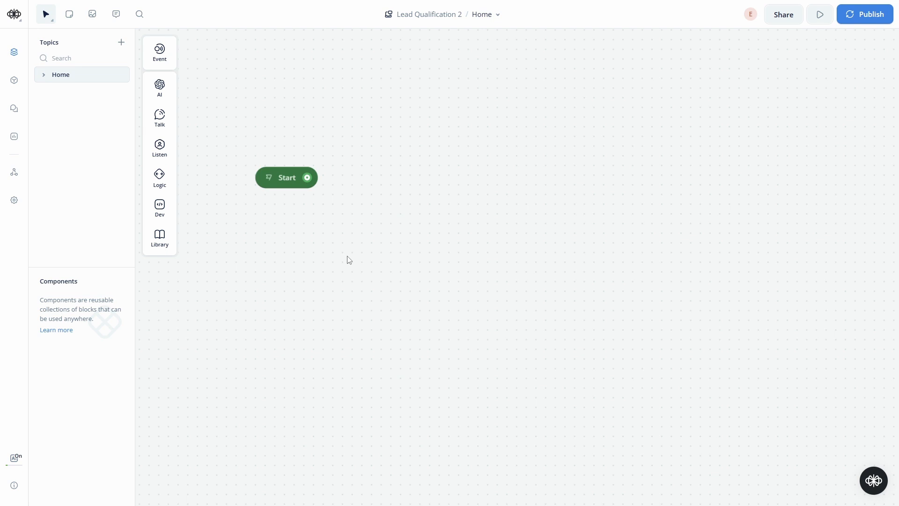
left_click_drag(486, 245, 448, 260)
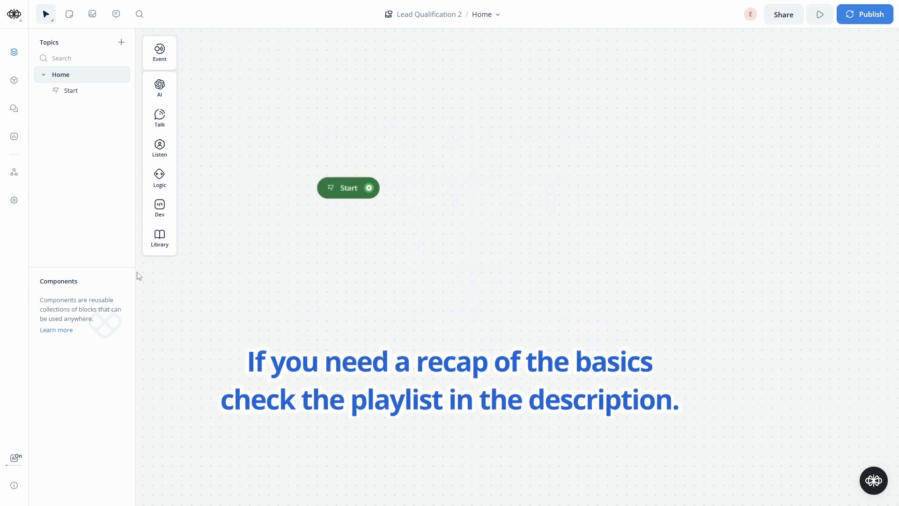
left_click_drag(412, 256, 412, 235)
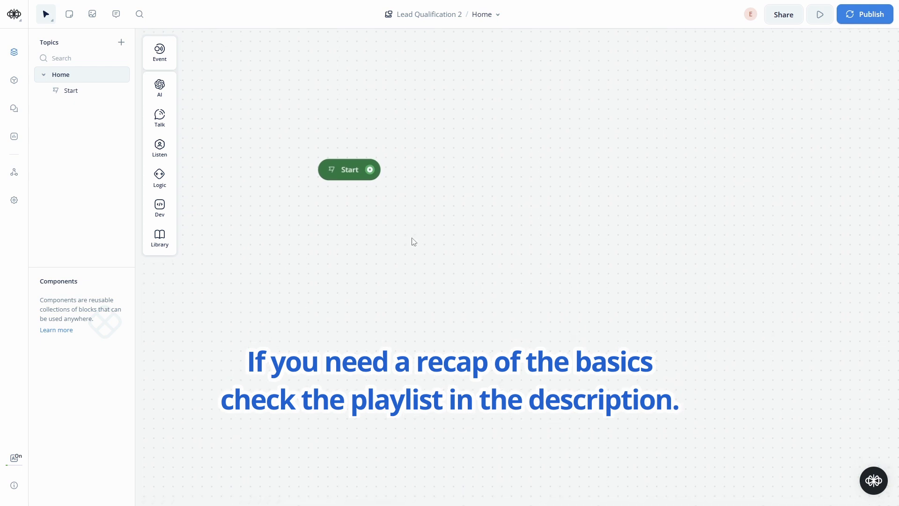
Place an Intent block on the canvas below Start and begin creating a new trigger intent for it.
mouse_move(160, 60)
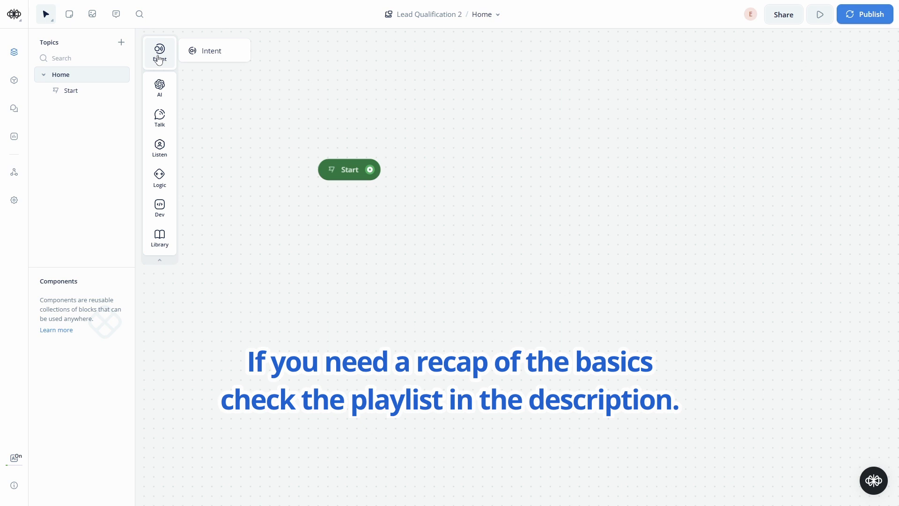
left_click_drag(209, 50, 319, 276)
left_click(777, 79)
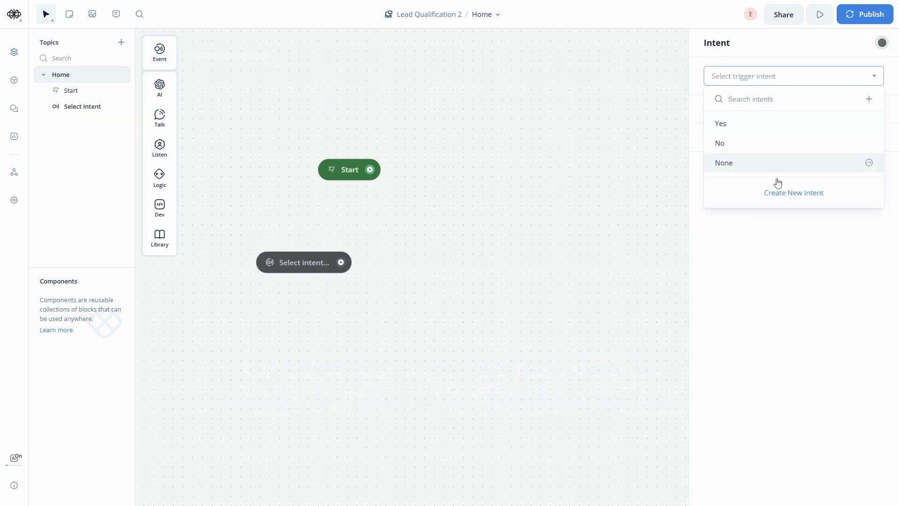
left_click(794, 194)
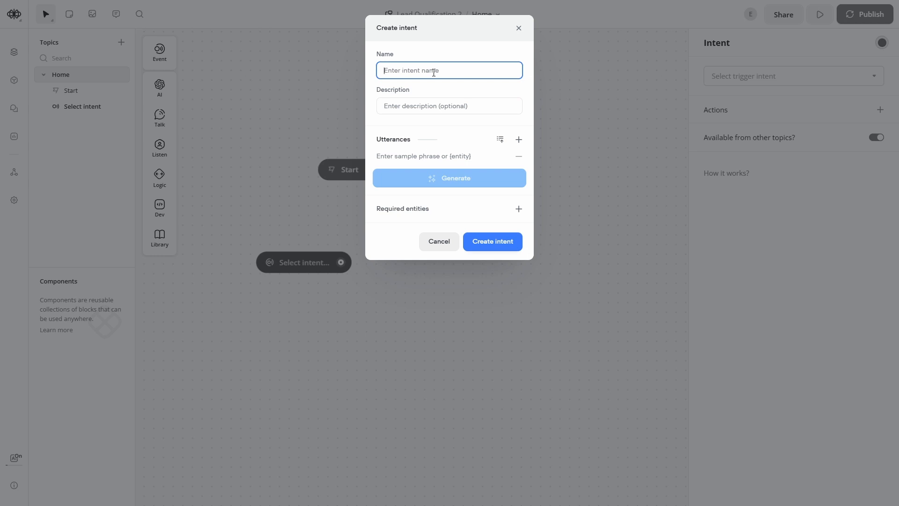
Name the new intent "Start Over" and describe it as "User wants to start over".
type("Start Over")
left_click(427, 104)
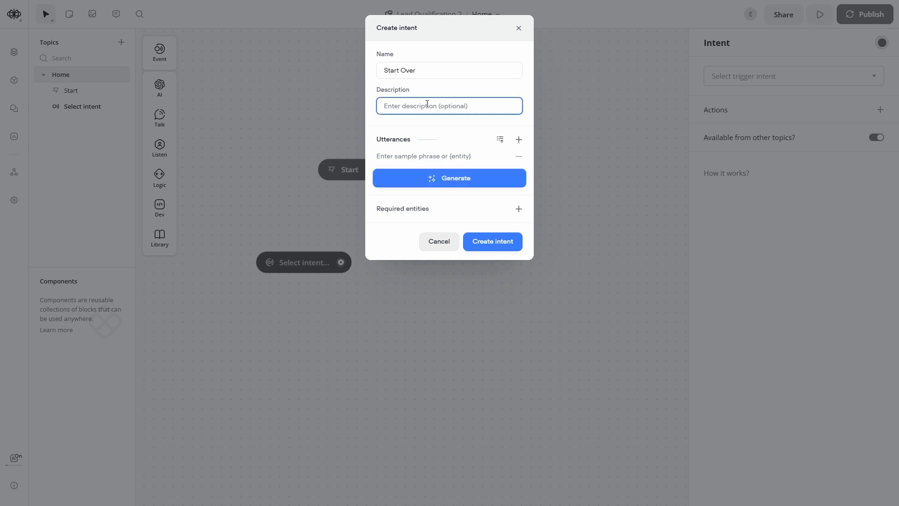
type("User wan")
type("ts to sata")
type("rt voer")
key("BackSpace")
key("BackSpace")
key("BackSpace")
type("over")
left_click(444, 133)
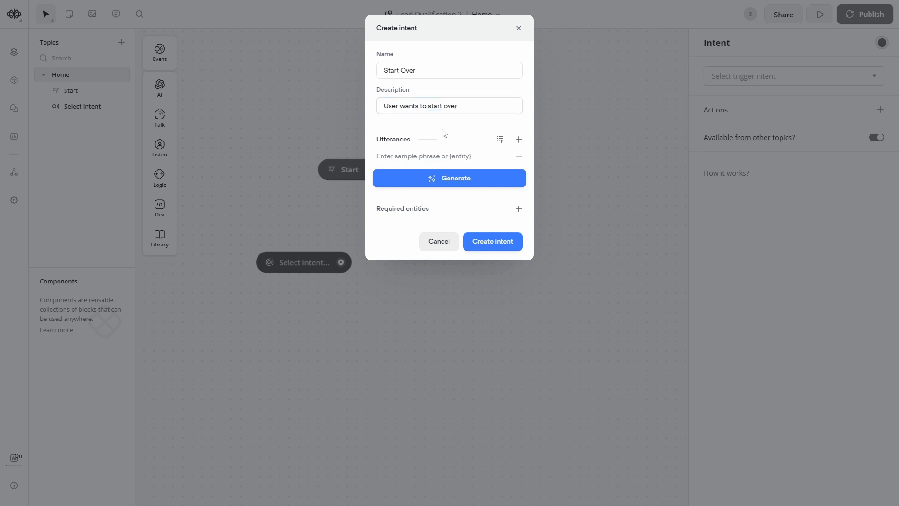
Add the utterances "I want to start over", "Go back to main menu" and "Restart the conversation" to the intent.
left_click(444, 156)
type("I want to start over")
key("Return")
type("Go back to")
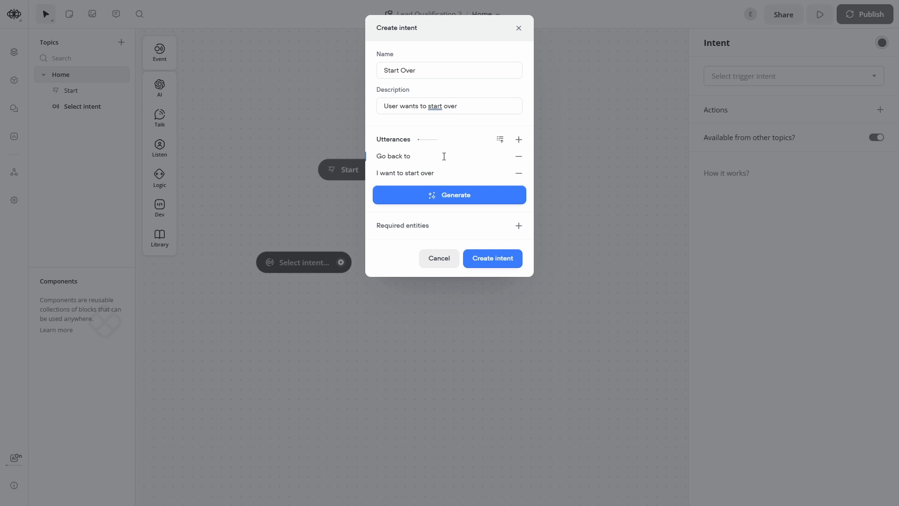
type(" bmain mne")
key("Return")
type("R")
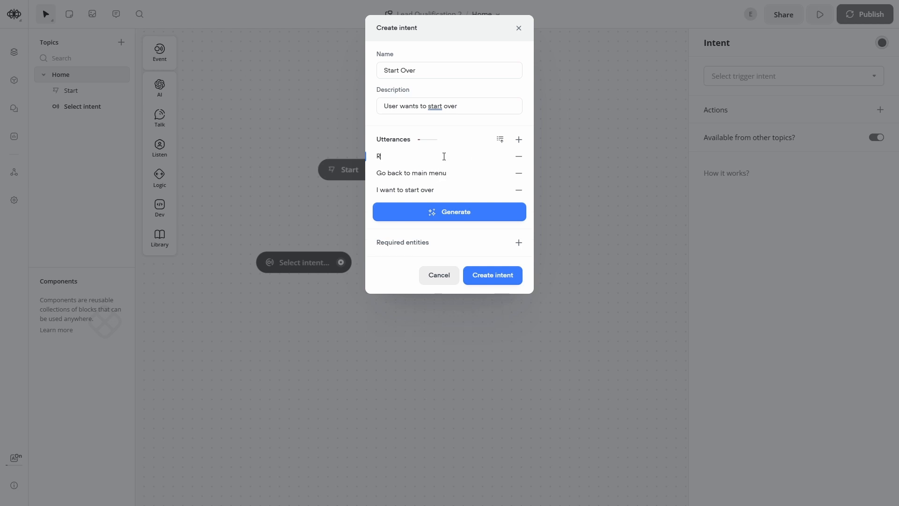
type("estart the converstation")
key("Return")
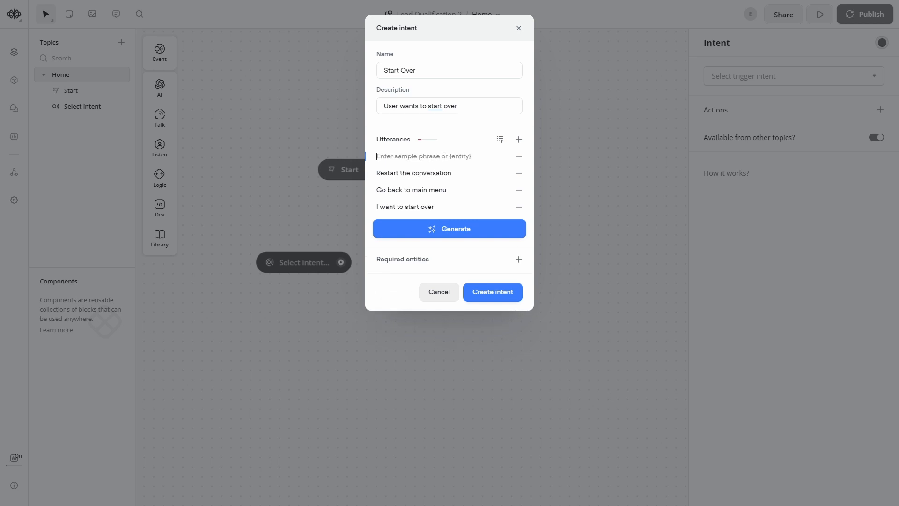
Create the Start Over intent with additional AI-generated utterances and move its block to the lower left of Start.
left_click(469, 229)
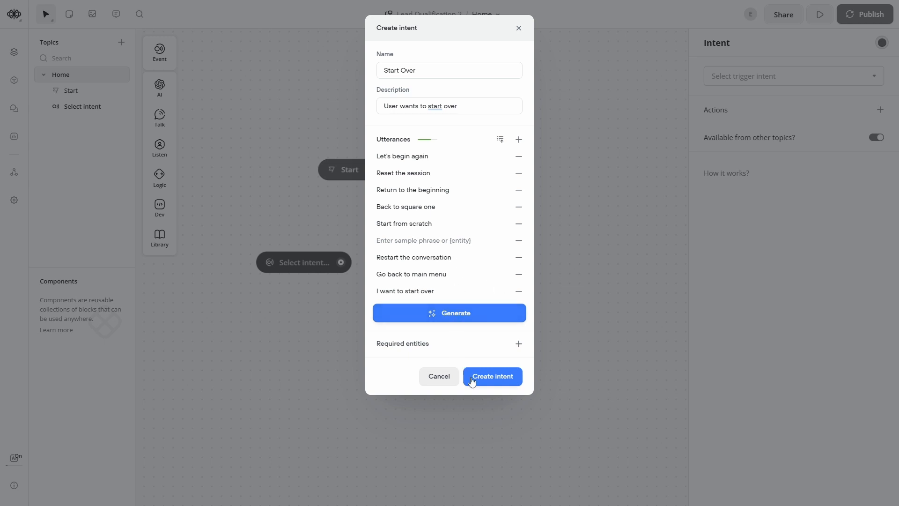
left_click(504, 384)
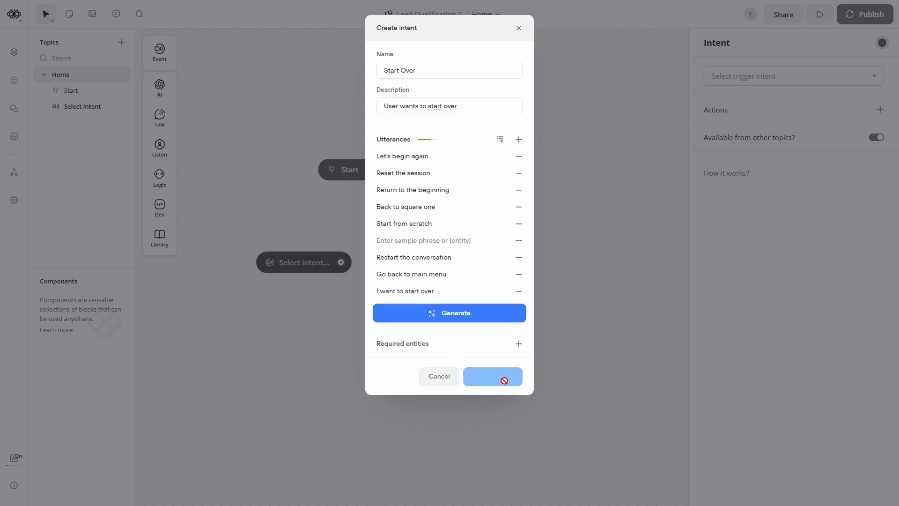
left_click_drag(482, 248, 312, 233)
left_click_drag(505, 259, 478, 243)
Place a second Intent block beside Start Over and begin creating a new trigger intent for it.
mouse_move(159, 115)
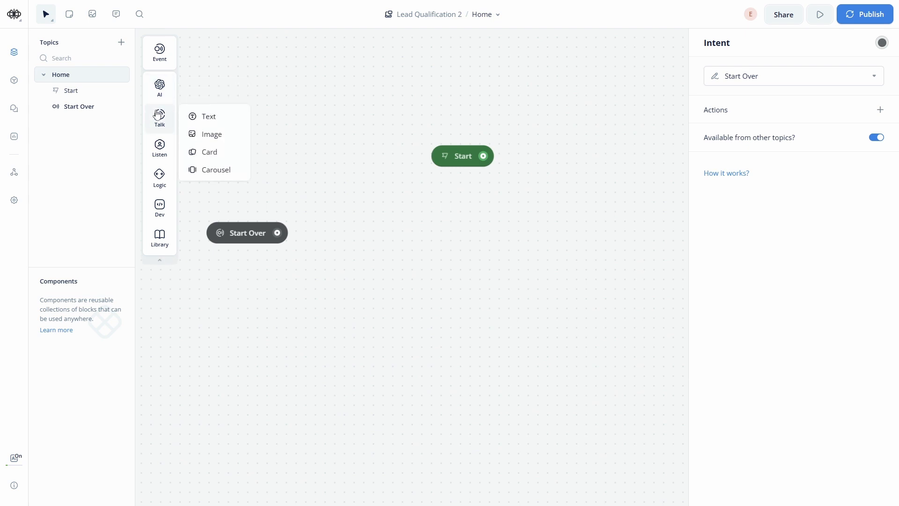
mouse_move(160, 51)
left_click_drag(201, 50, 401, 225)
left_click(796, 76)
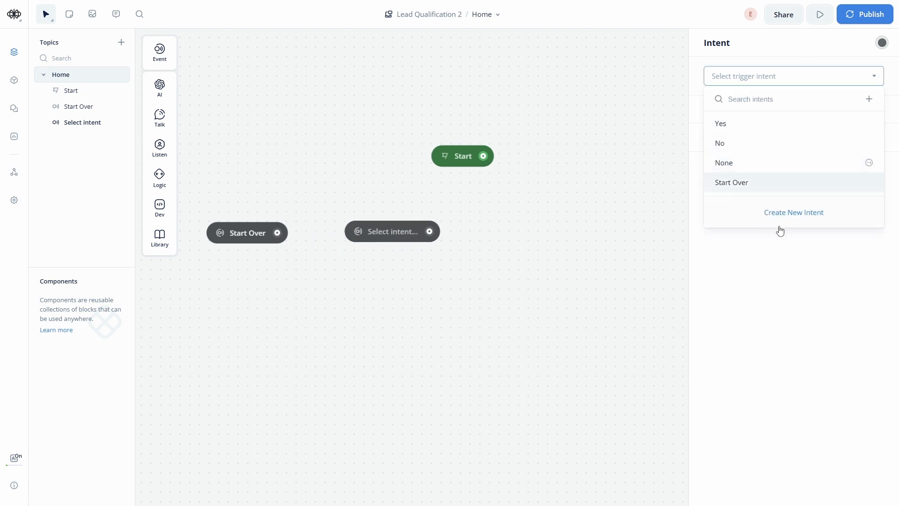
left_click(785, 214)
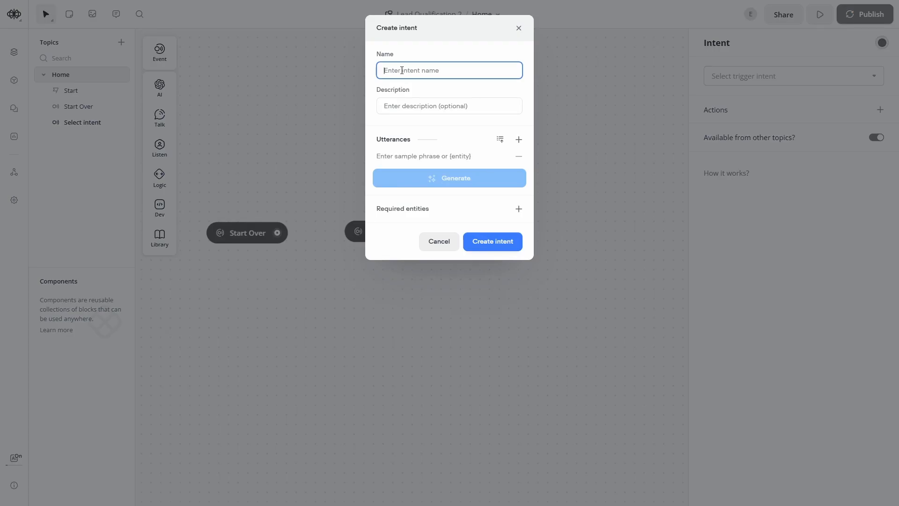
Name the second intent "User Help" and describe it as "User needs help with something".
type("User Help")
left_click(396, 111)
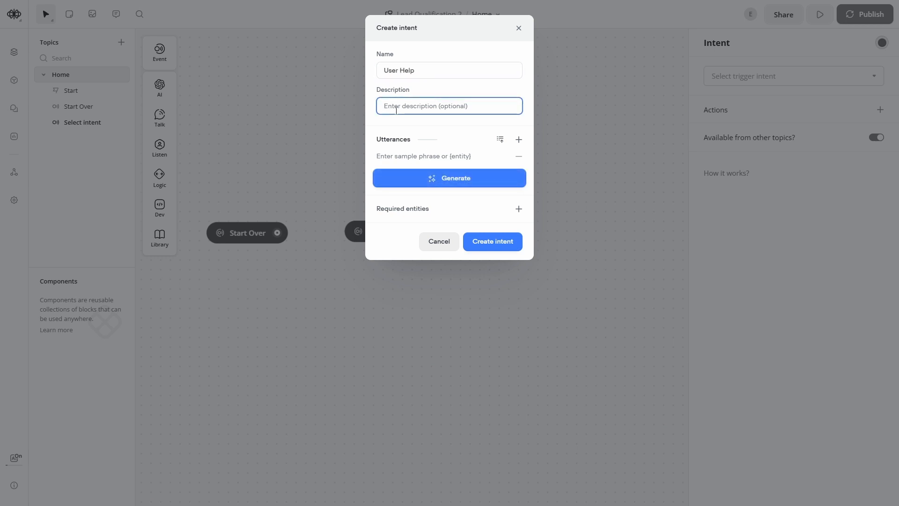
type("User needs help")
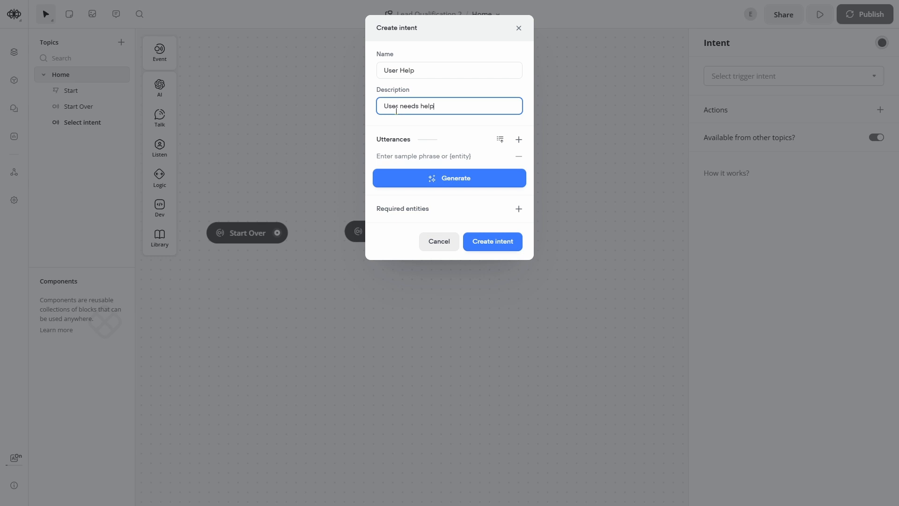
type(" with something")
Add the utterances "I need help", "I need assistance", "can you assist me with something" and "I'm having an issue" to User Help.
left_click(408, 158)
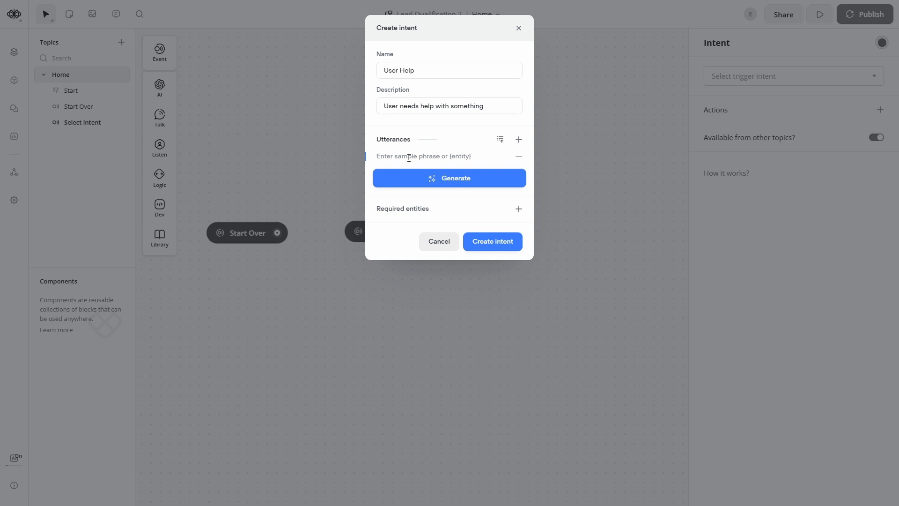
type("I need help")
key("Return")
type("I need")
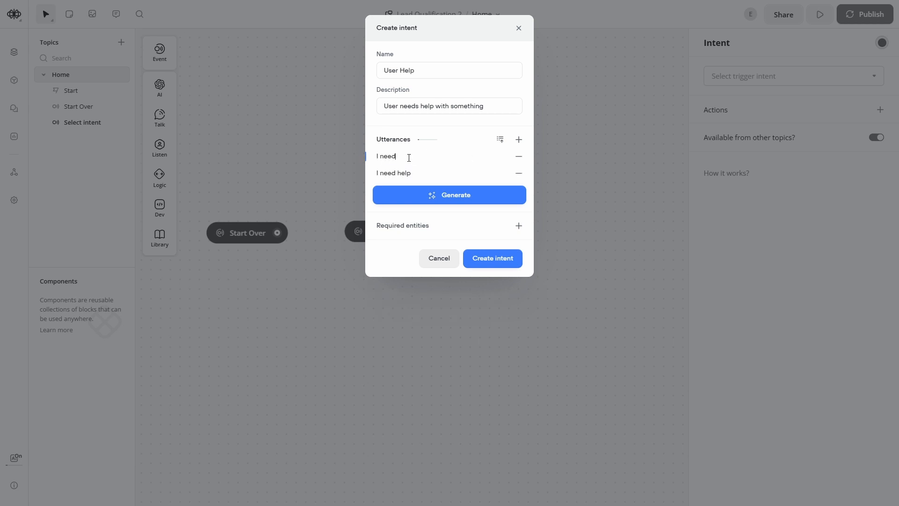
type(" assistance")
key("Return")
type("can ")
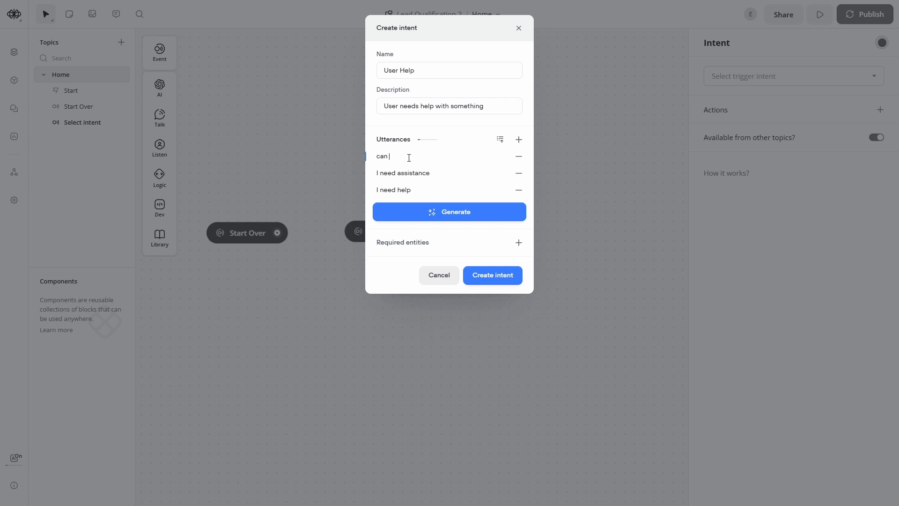
type("you assist me with something")
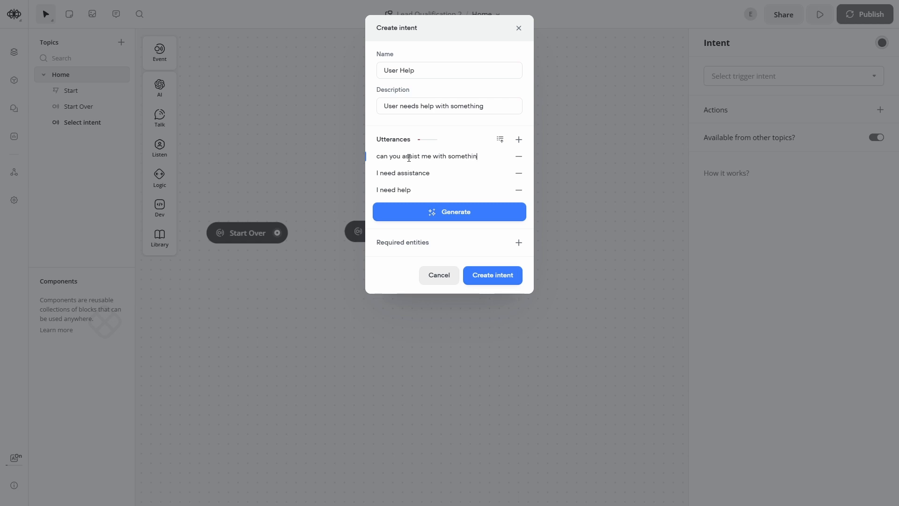
key("Return")
type("I'm hav")
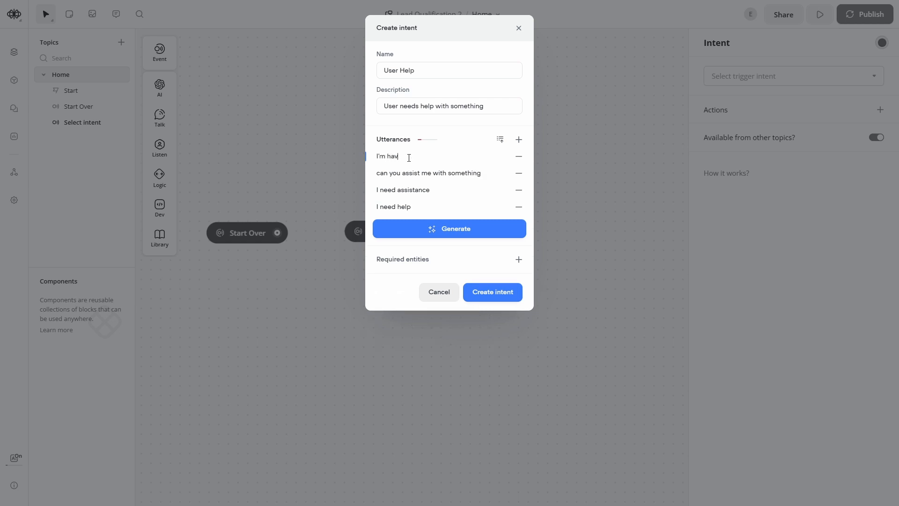
type("ing an issue")
Generate additional utterances for the User Help intent and create it.
left_click(456, 231)
left_click(456, 231)
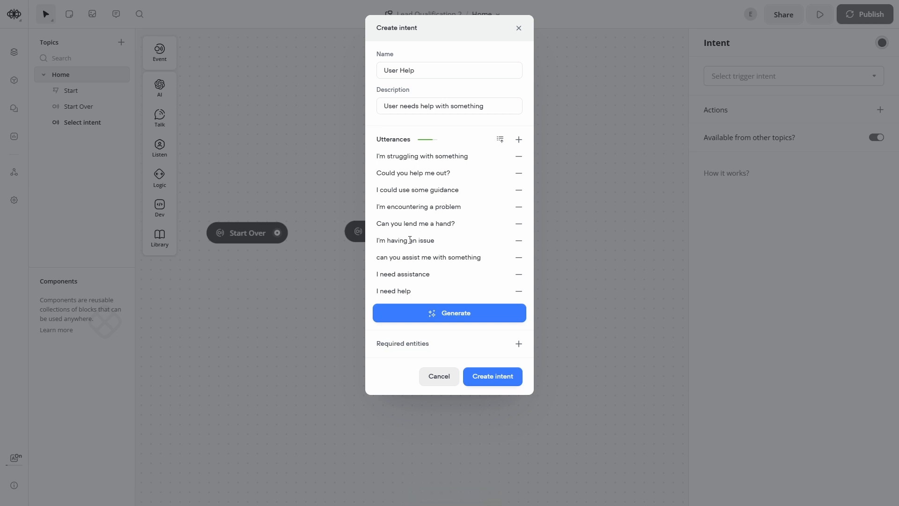
left_click(504, 377)
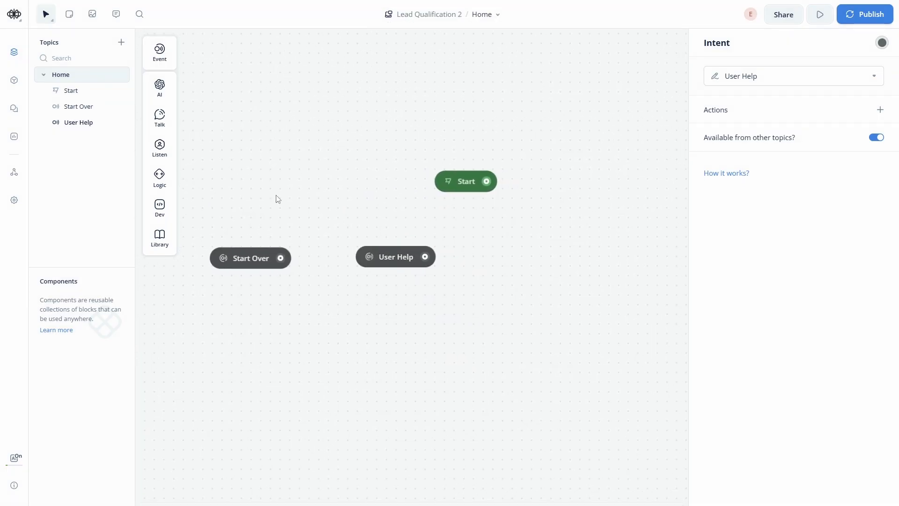
Place a third Intent block to the right of User Help and begin creating a new trigger intent for it.
mouse_move(166, 62)
left_click_drag(202, 52, 537, 269)
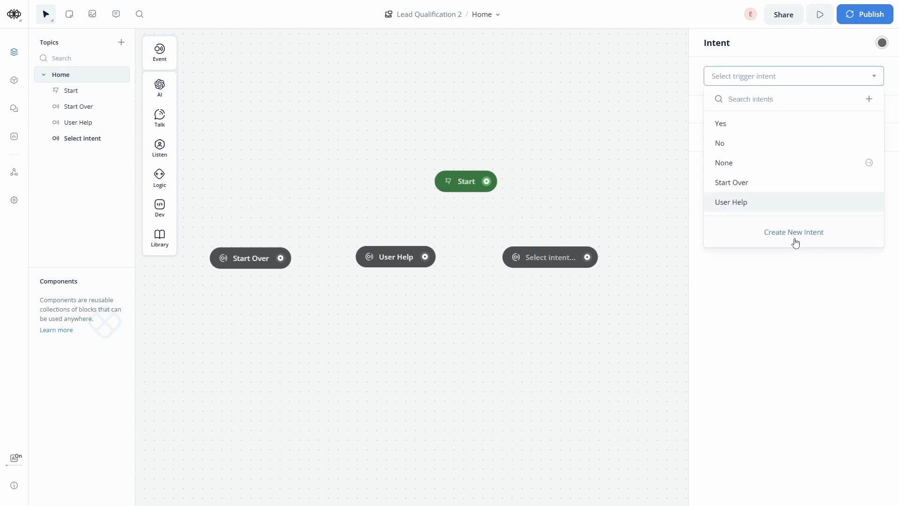
left_click(793, 234)
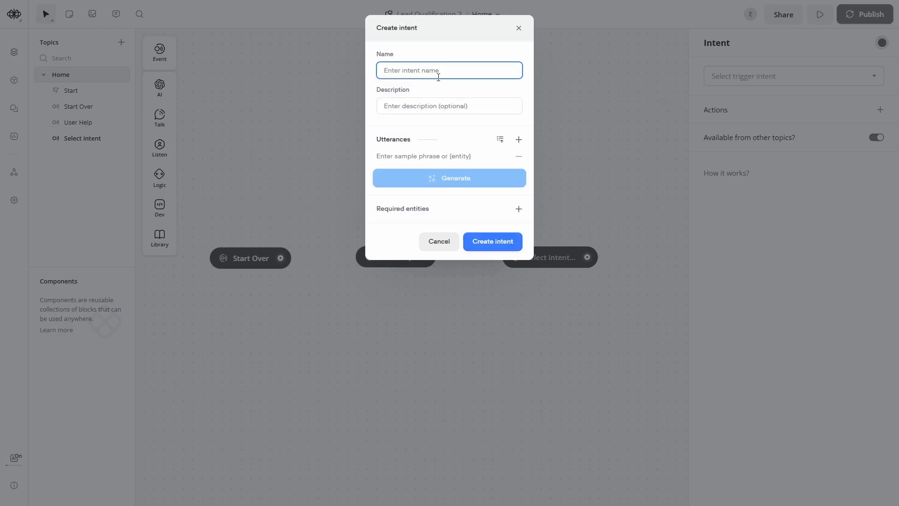
Name the third intent "Join Program" and describe it as "User wants to join the program".
type("Join Program")
left_click(437, 106)
type("User wants to joing th")
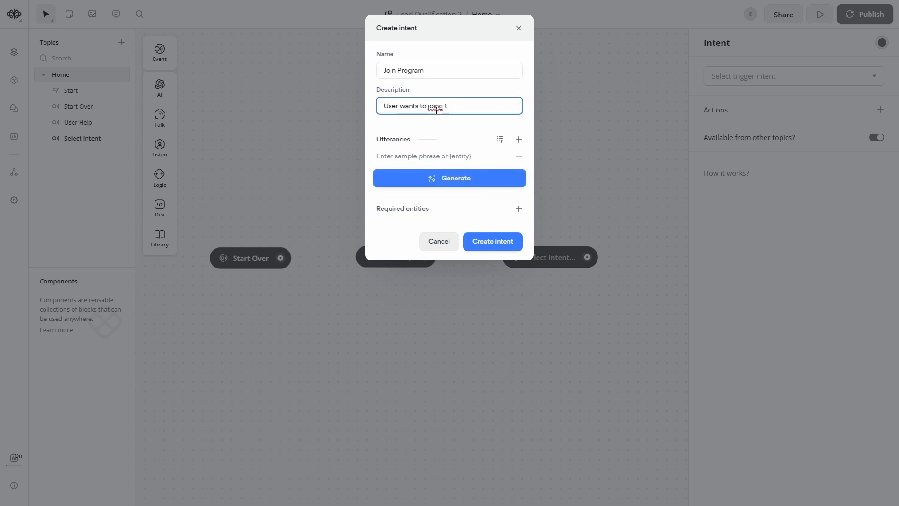
key("BackSpace")
key("BackSpace")
key("BackSpace")
type("the program")
Add utterances "I want to join your program", "I'm interested in the new fitness program" and "I want to sign up for the new fitness program".
left_click(427, 157)
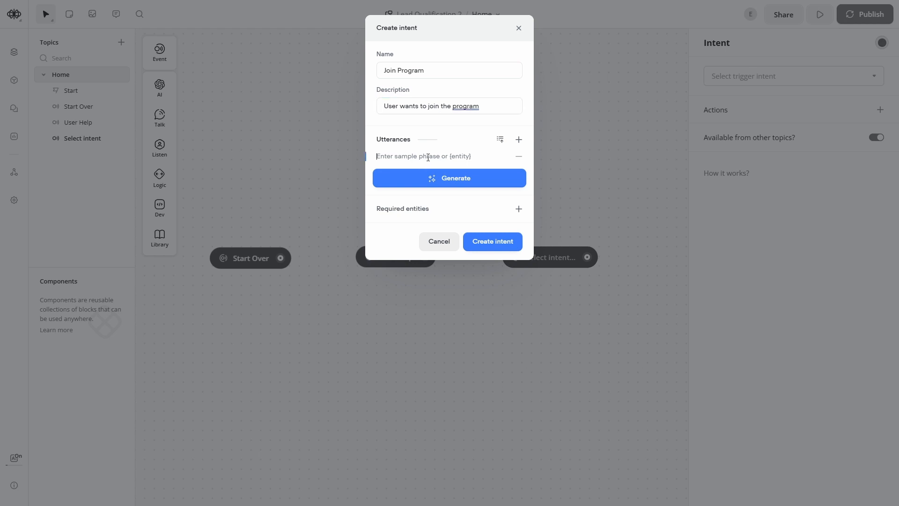
type("I want to joing")
type("m")
key("Return")
type("I")
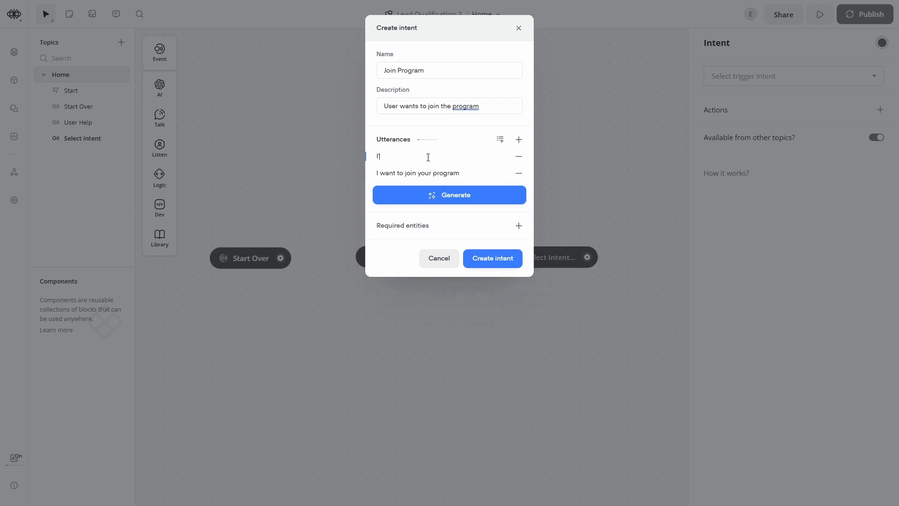
type("'m interested in the new fitness program")
key("Return")
type("I want o")
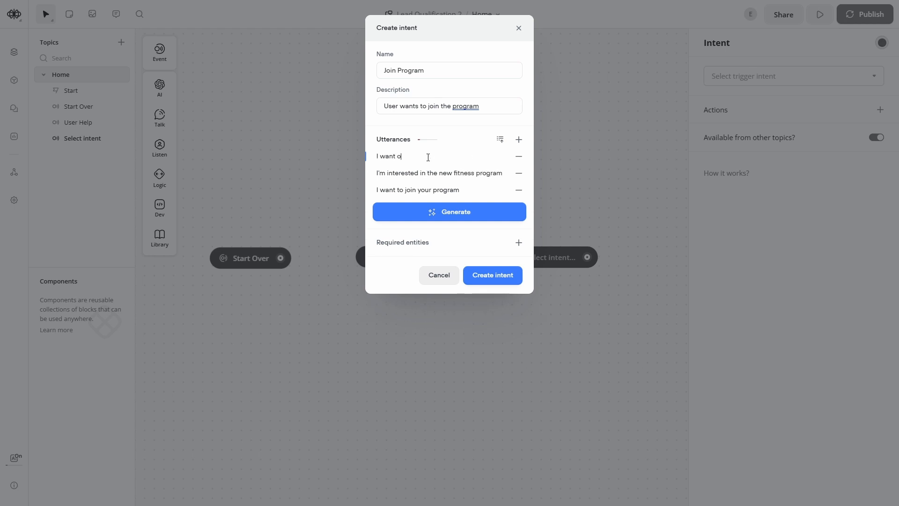
key("BackSpace")
key("BackSpace")
type("sign up for the new fitness p")
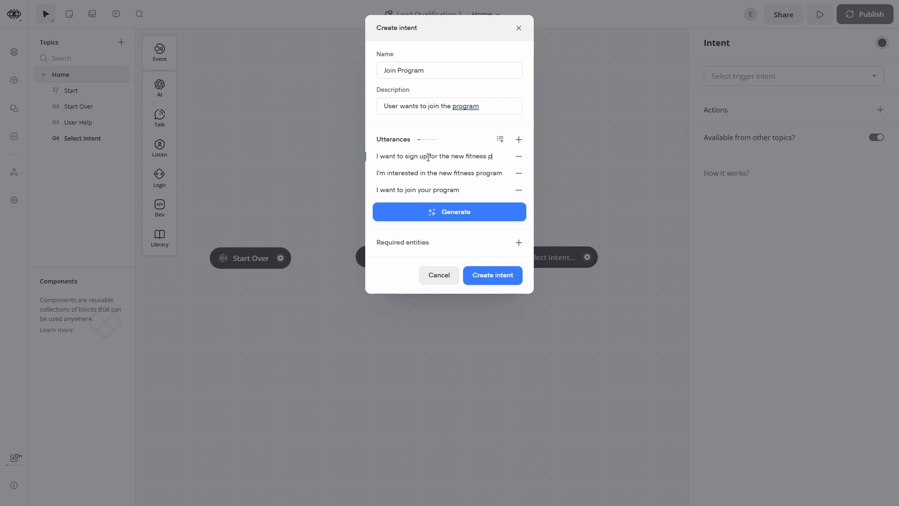
type("rogram")
key("Return")
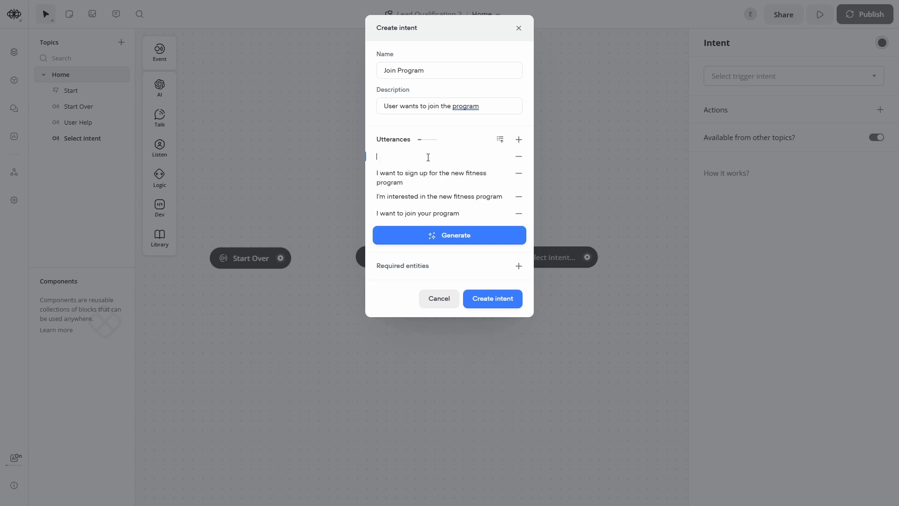
Add the utterance "Can I join the new fitness program", generate more utterances, and create the Join Program intent.
type("Can I join the new fitness program")
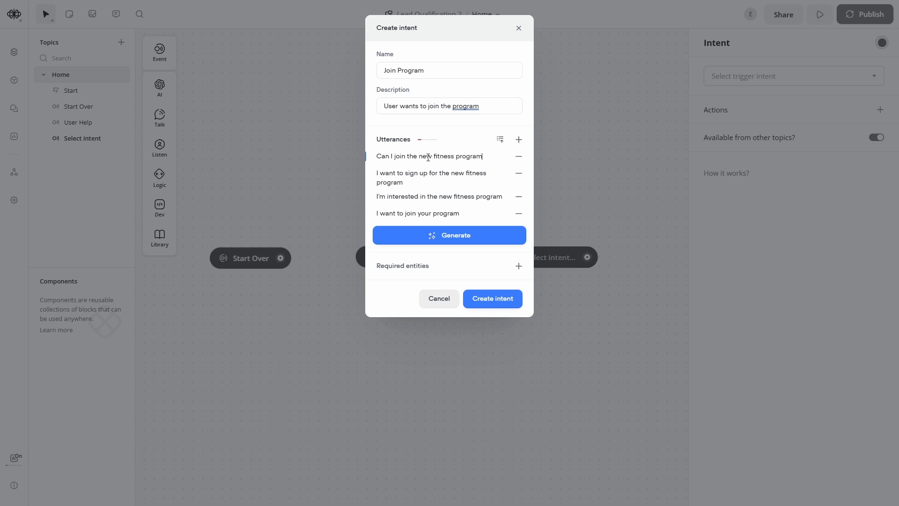
left_click(457, 243)
left_click(455, 236)
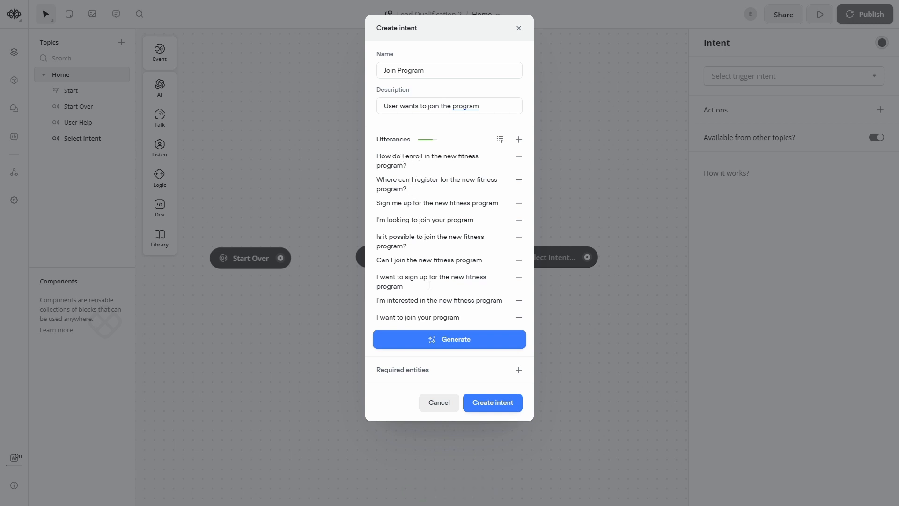
left_click(490, 410)
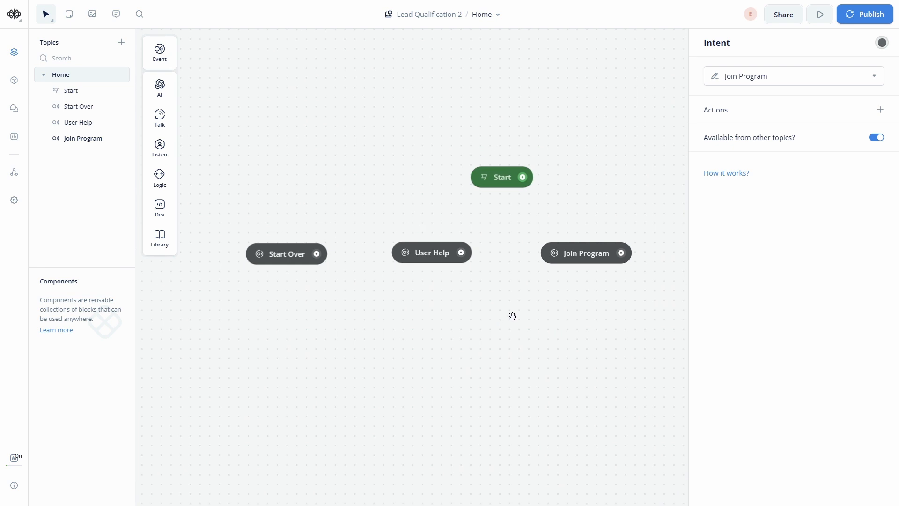
Move the Start Over block above and to the left of Start, and nudge the Start block upward.
left_click_drag(480, 321, 496, 316)
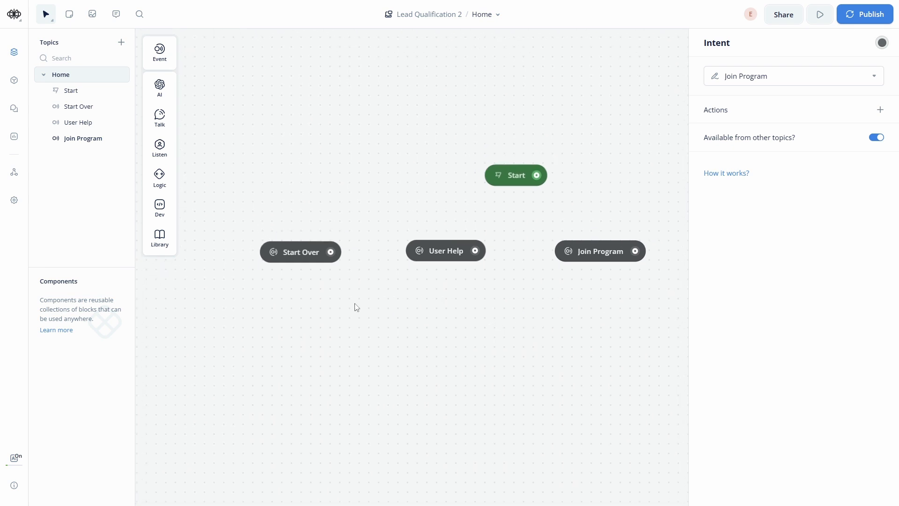
left_click_drag(304, 252, 306, 107)
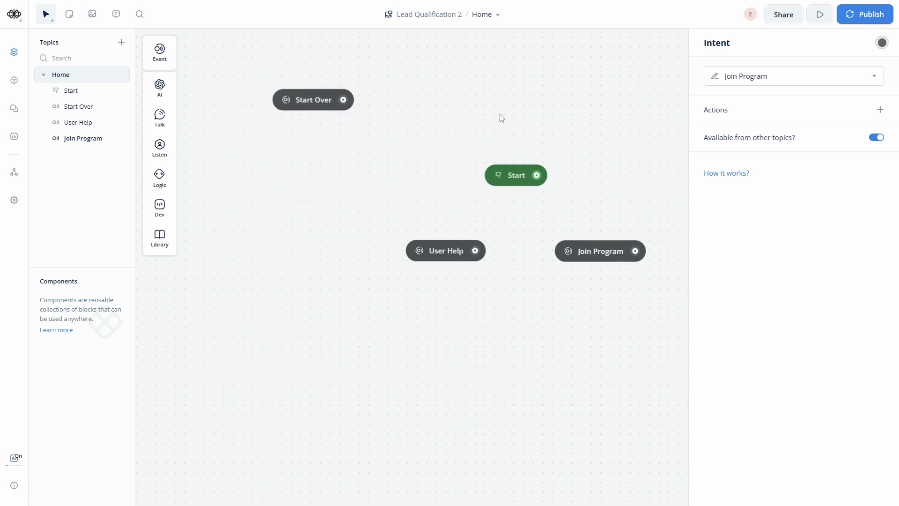
mouse_move(514, 177)
left_mouse_down()
mouse_move(534, 172)
mouse_move(519, 160)
left_mouse_up()
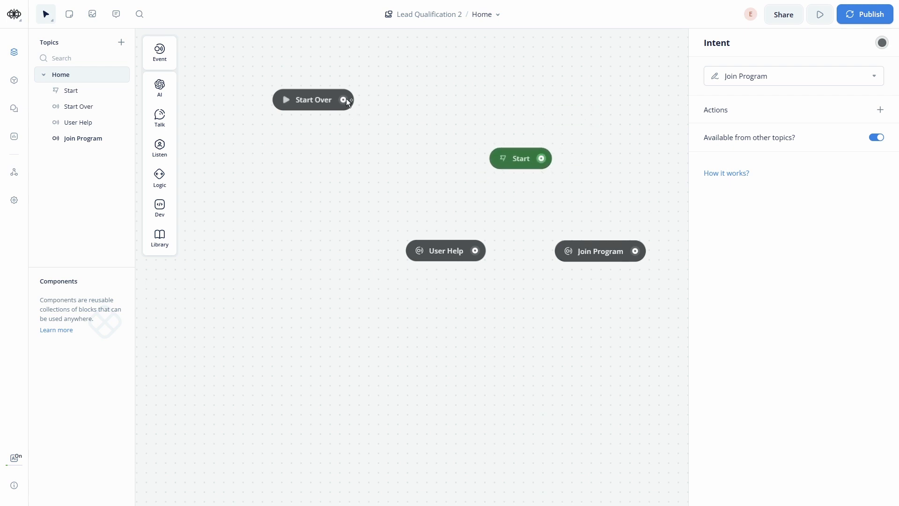
Attach a Go to Block action to the Start Over intent and target the Start block in the Home topic.
left_click_drag(343, 100, 394, 105)
left_click_drag(371, 168, 339, 149)
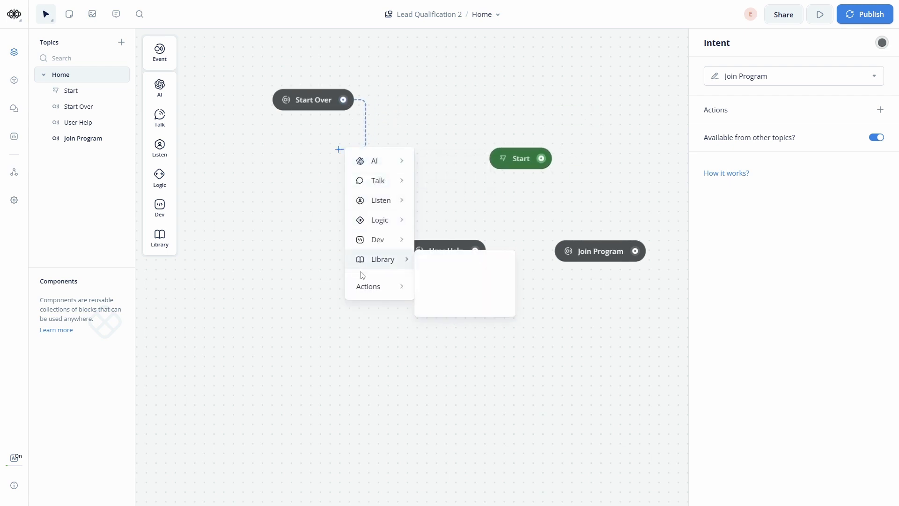
mouse_move(366, 288)
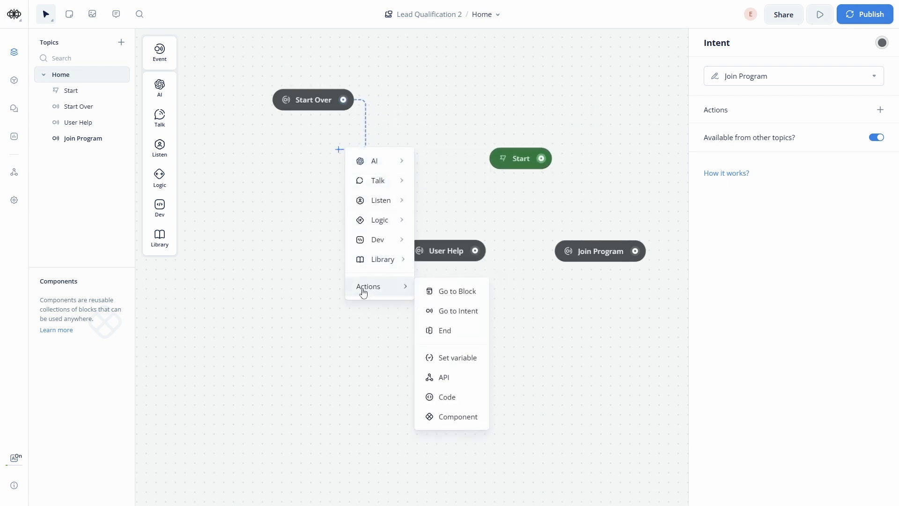
left_click(448, 292)
left_click(740, 76)
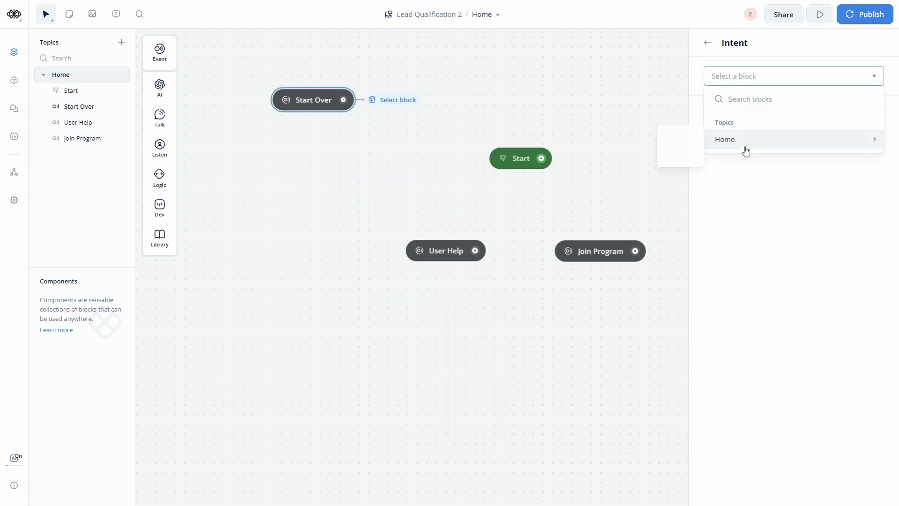
left_click(674, 155)
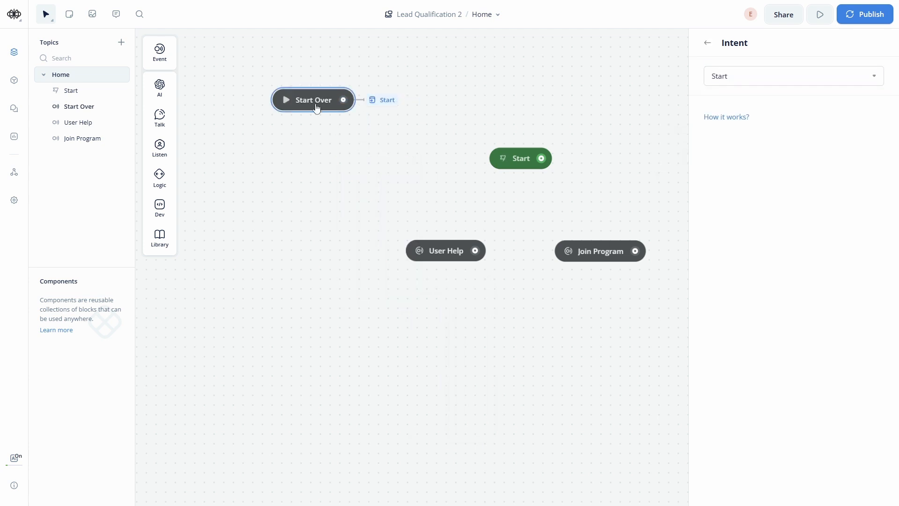
Position the User Help intent beneath Start Over and connect it to a new Text block placed below it.
left_click_drag(317, 108, 325, 104)
mouse_move(519, 164)
left_mouse_down()
mouse_move(556, 181)
mouse_move(520, 169)
left_mouse_up()
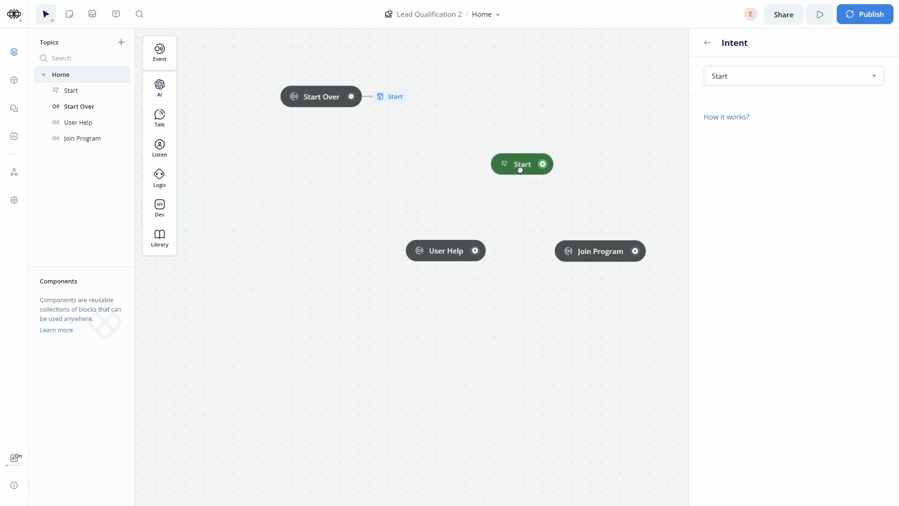
left_click_drag(449, 263, 294, 212)
mouse_move(337, 243)
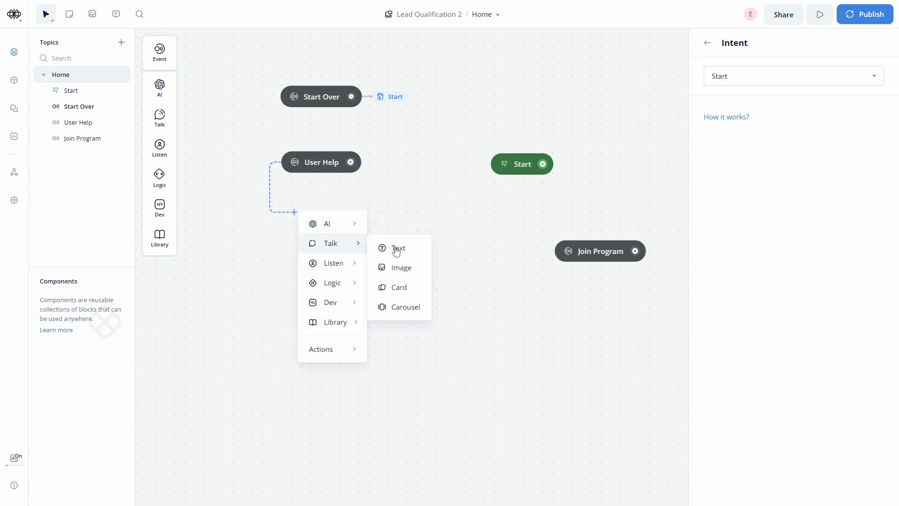
left_click(396, 249)
left_click_drag(330, 205, 285, 208)
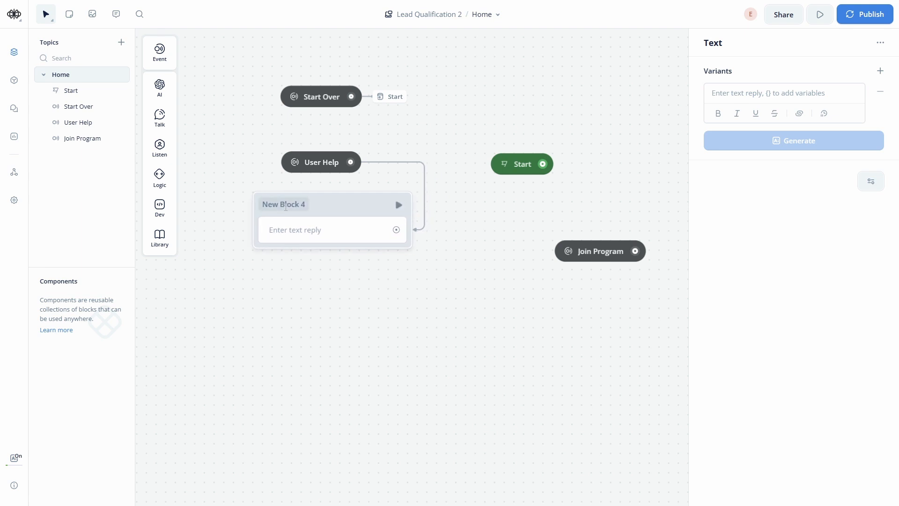
Rename the text block connected to User Help as "User Help 1".
double_click(285, 207)
type("User")
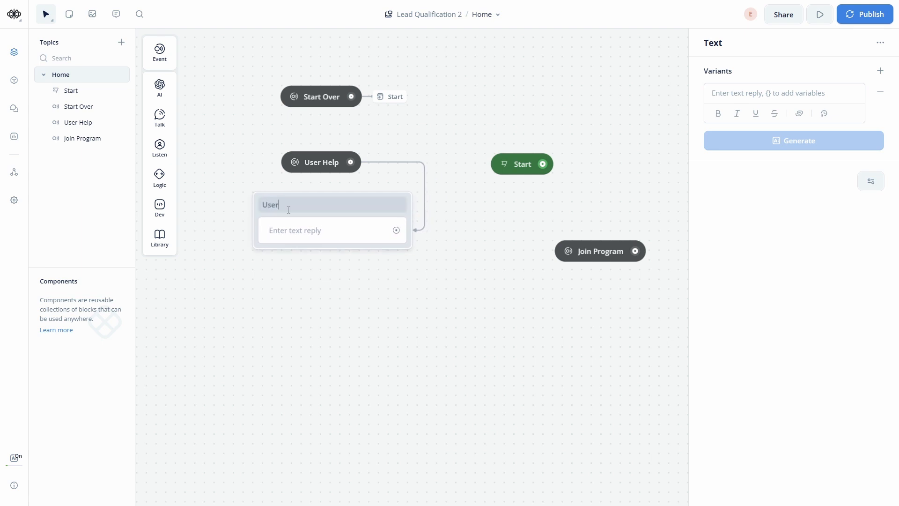
type(" Help 1")
Set the User Help 1 text reply to "What can I help you with?" and add a Buttons step beneath it.
left_click(285, 231)
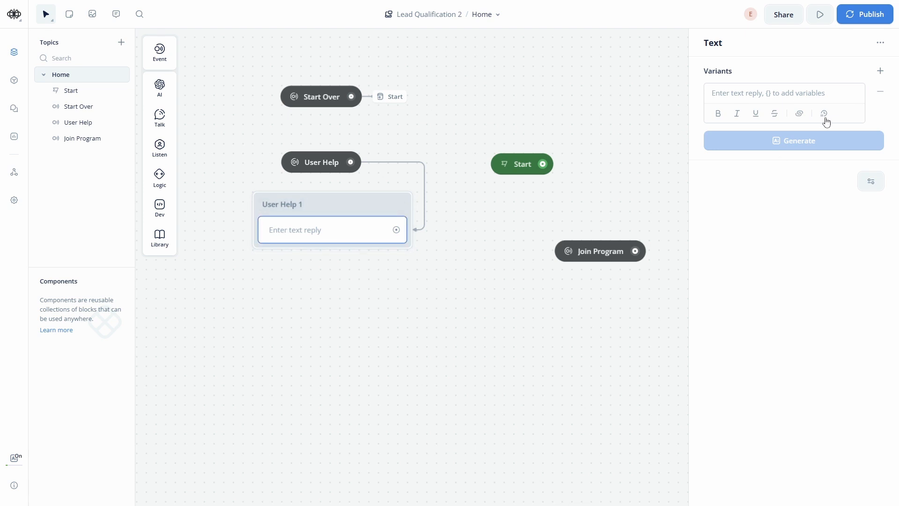
left_click(810, 97)
type("What ")
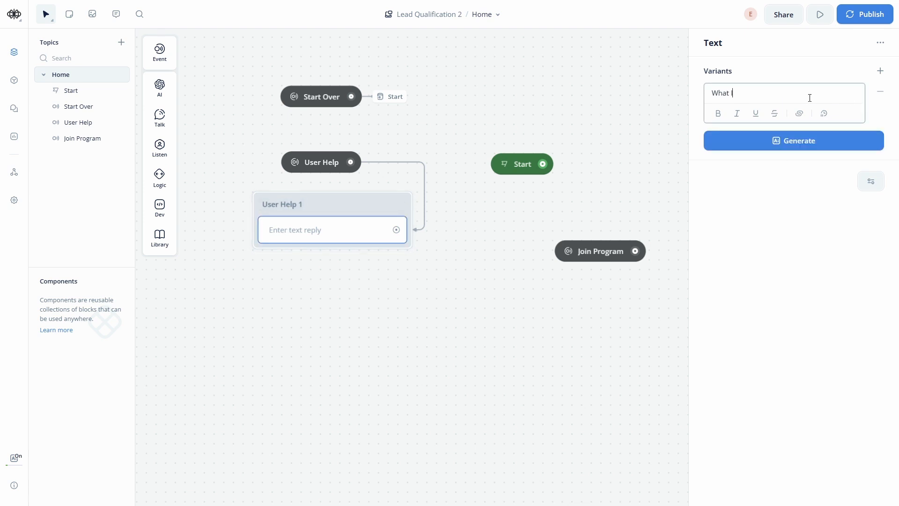
type("can I help you with?")
mouse_move(159, 150)
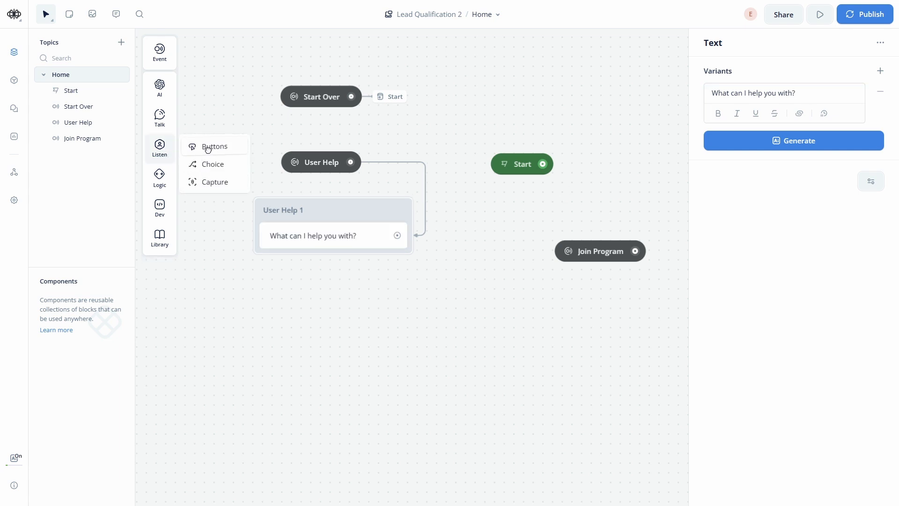
left_click_drag(205, 150, 340, 263)
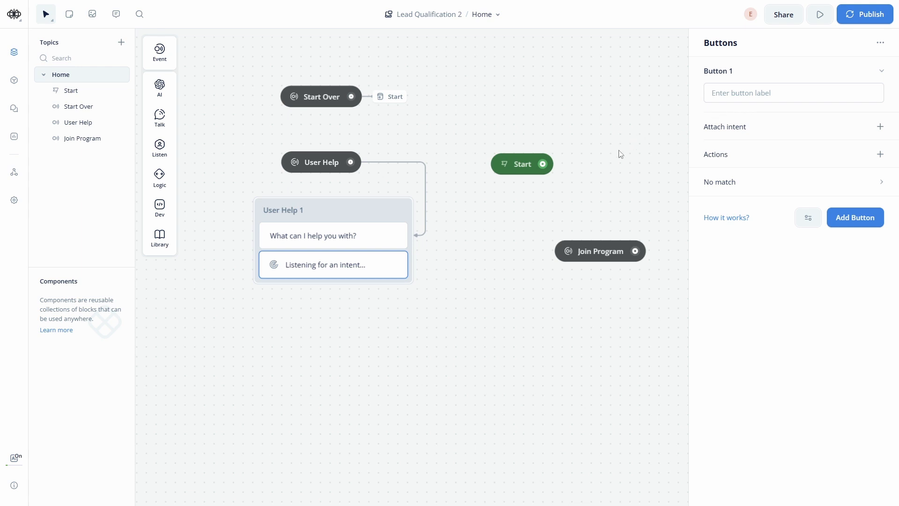
Move the Join Program intent beneath Start and connect it to a new Text block placed below it.
left_click_drag(593, 311, 492, 309)
left_click_drag(503, 266, 410, 263)
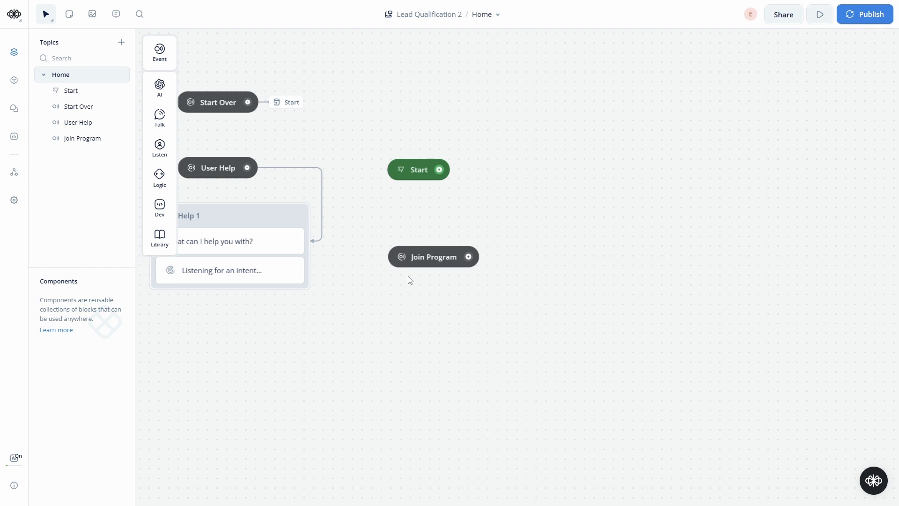
scroll(440, 299, "down", 1)
scroll(440, 300, "right", 1)
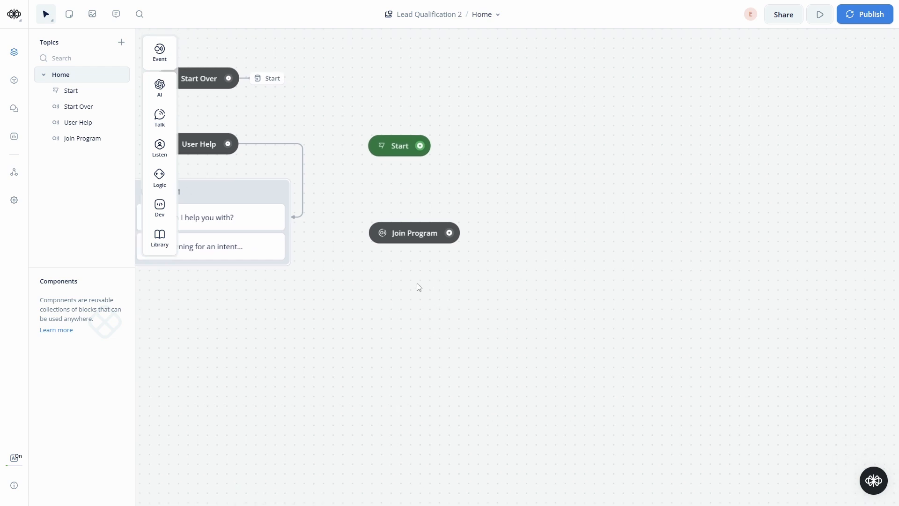
left_click_drag(448, 232, 406, 276)
mouse_move(415, 315)
left_click(469, 320)
left_click_drag(406, 276, 381, 279)
Rename the text block connected to Join Program as "Qualification 1".
left_click(381, 278)
type("QUa")
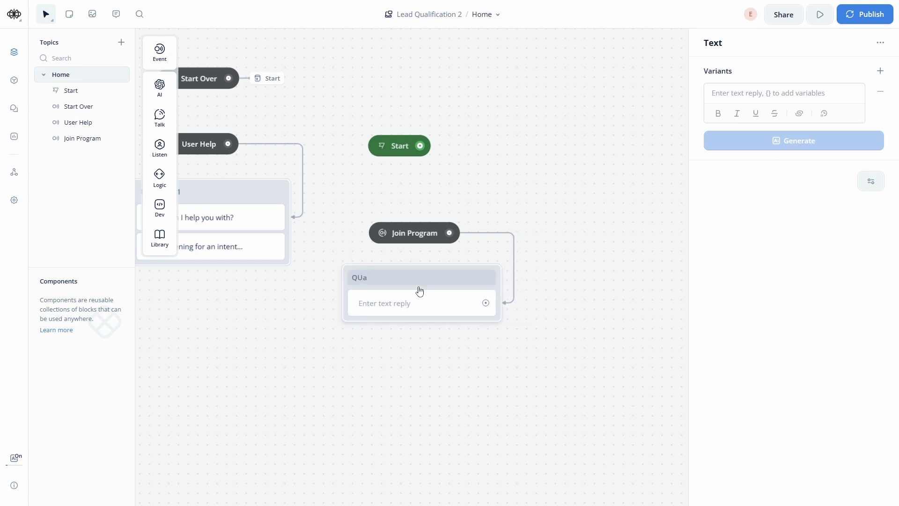
type("liualification 1")
key("Return")
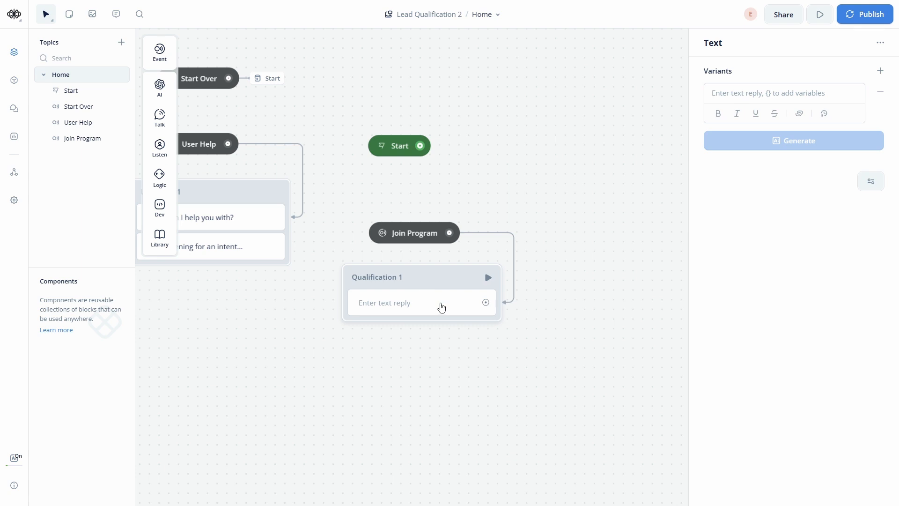
Set the Qualification 1 text reply to "What state are your from?".
left_click(442, 307)
left_click(739, 97)
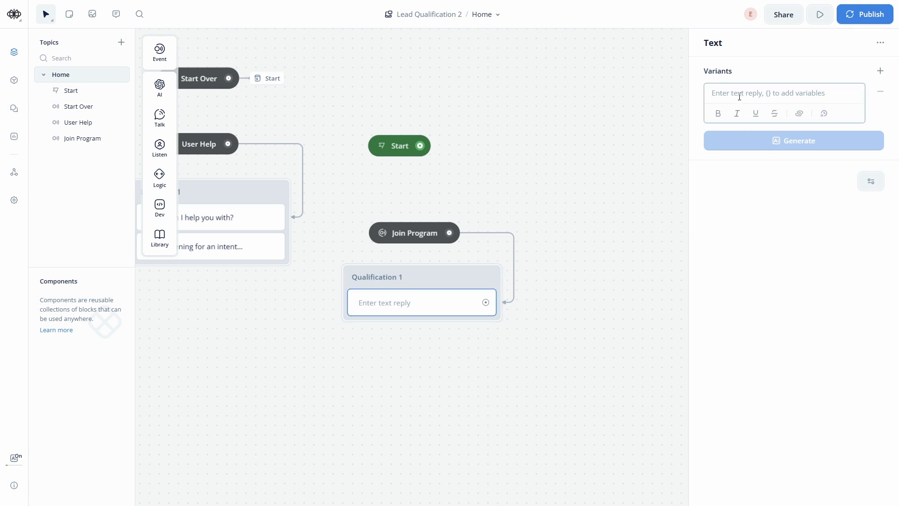
type("What state are ")
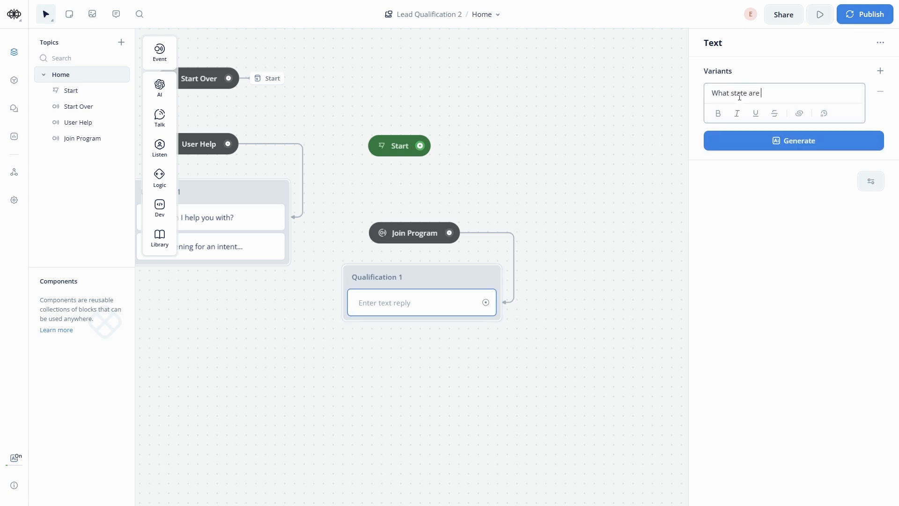
type("your from?")
left_click(613, 213)
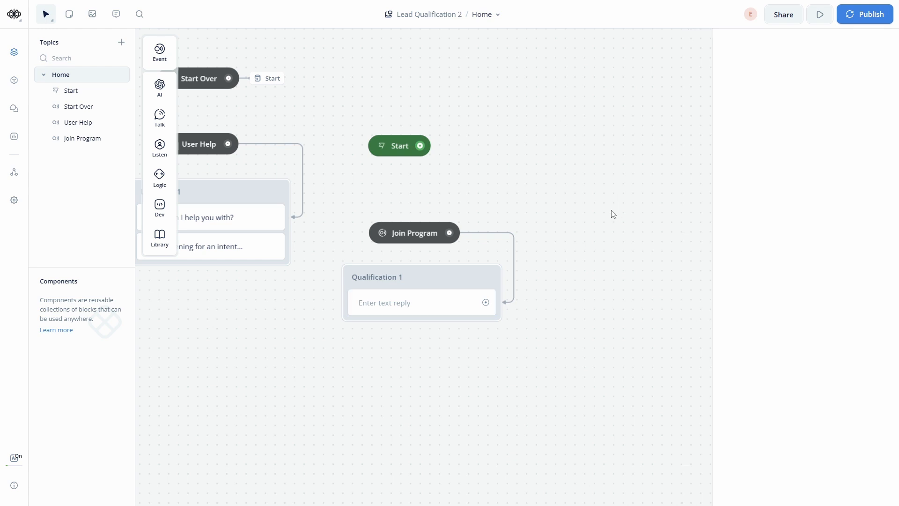
Add a Capture step beneath the Qualification 1 question and have it capture the entire user reply.
left_click(469, 273)
mouse_move(158, 161)
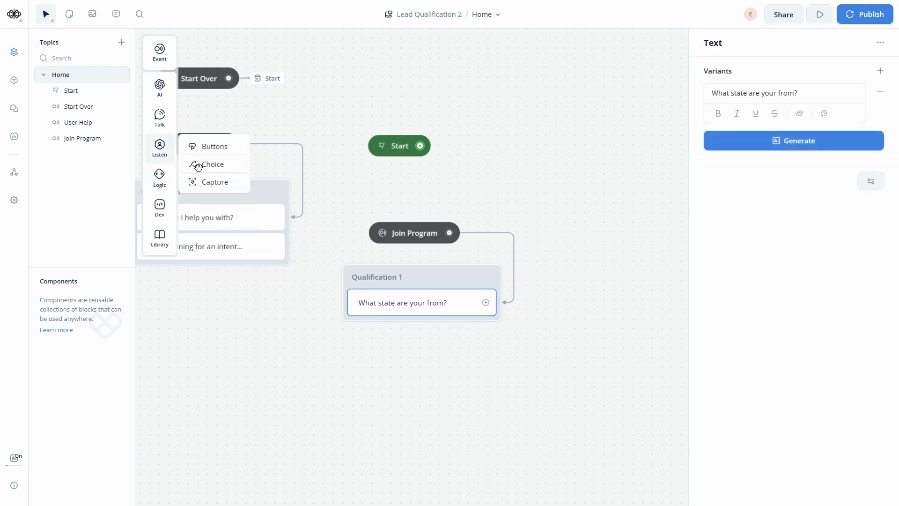
left_click_drag(226, 183, 436, 348)
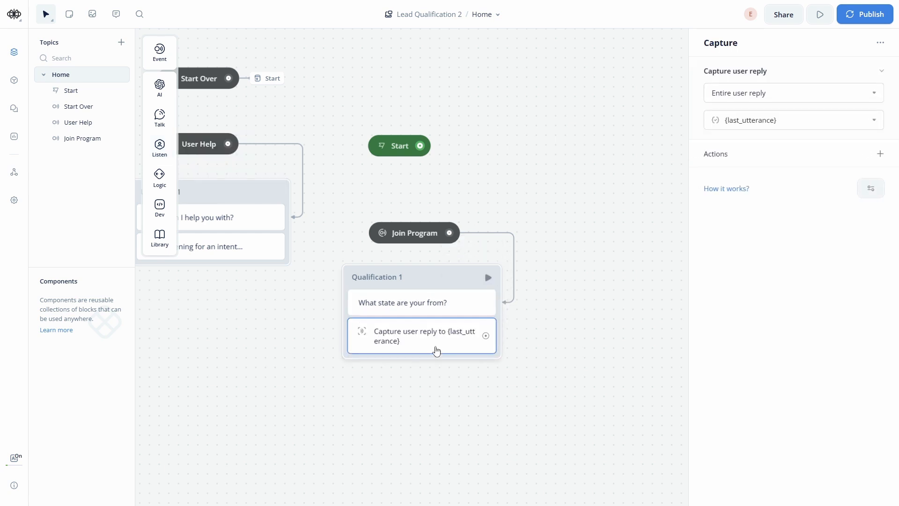
left_click(762, 94)
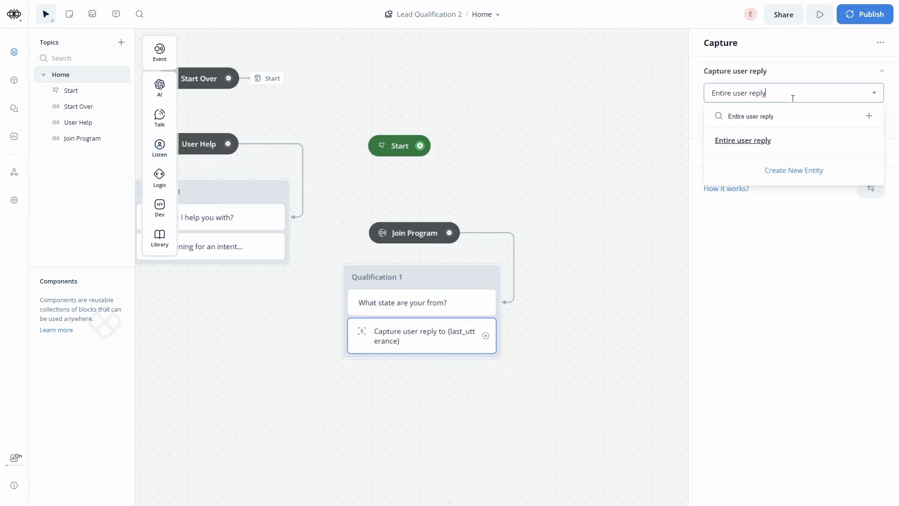
left_click(791, 141)
Create a variable "User_Location" with the description "Users location" to store the captured reply.
left_click(791, 123)
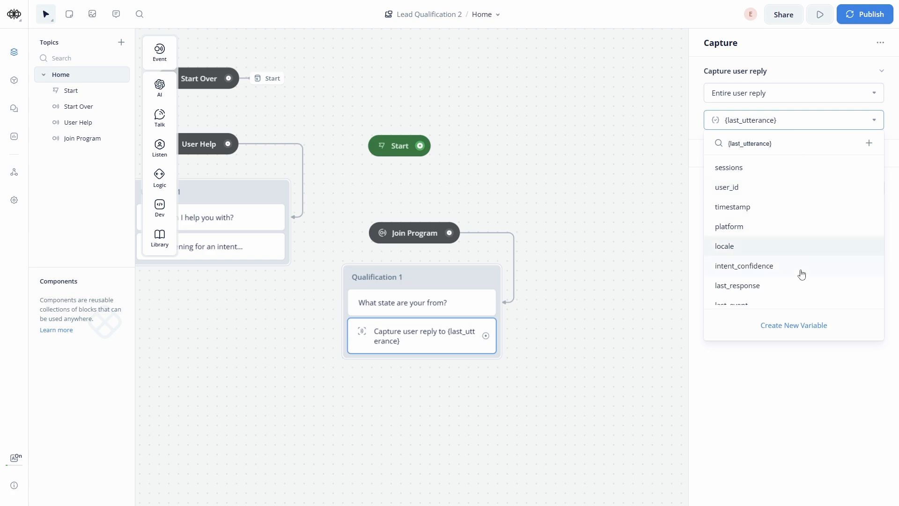
left_click(792, 328)
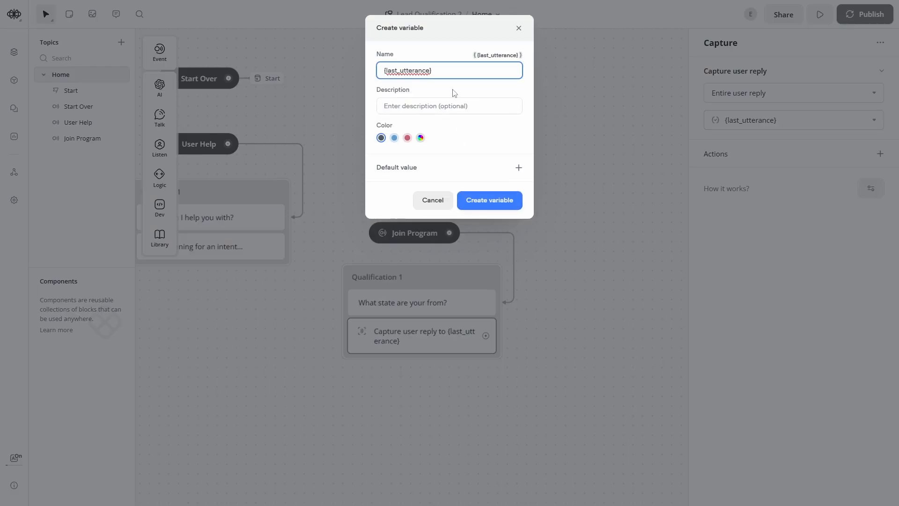
left_click_drag(451, 71, 364, 77)
type("User_Location")
left_click(398, 105)
type("Users location")
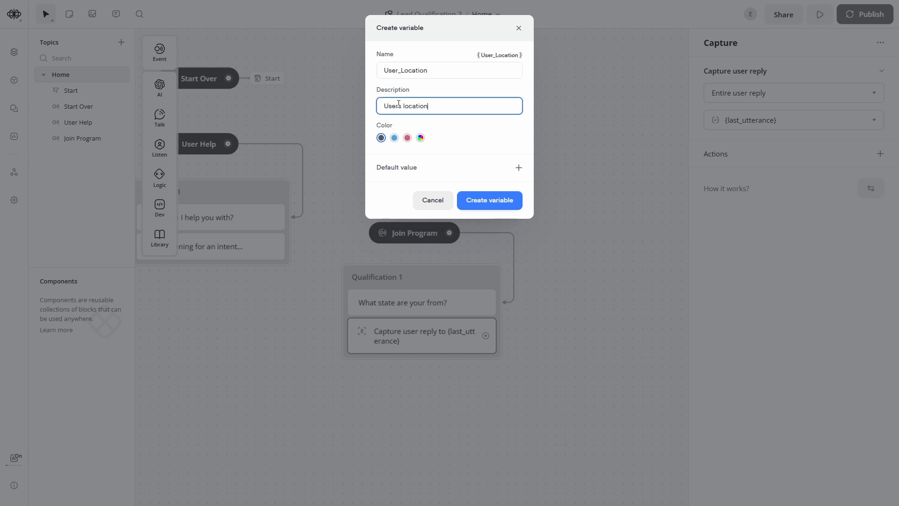
left_click(468, 200)
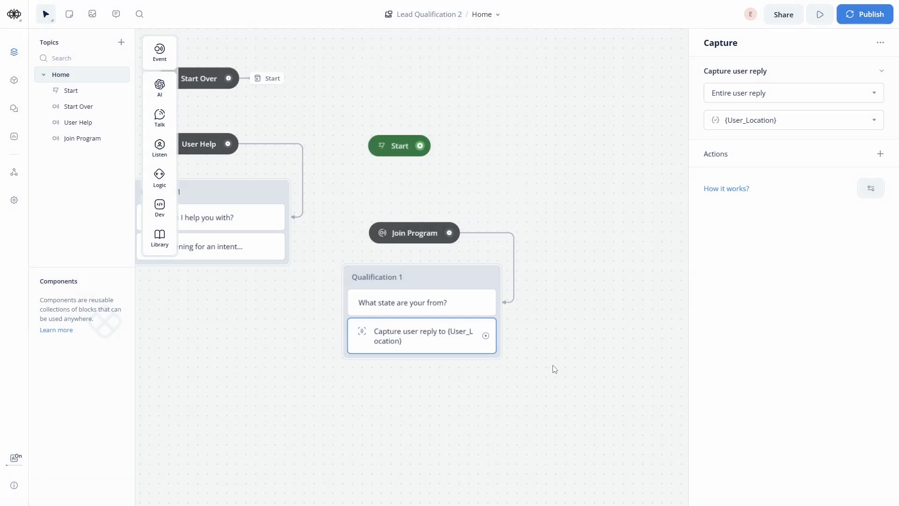
Connect the Qualification 1 Capture step to a new Condition block placed to the right of it.
left_click_drag(564, 365, 472, 265)
left_click_drag(403, 233, 531, 166)
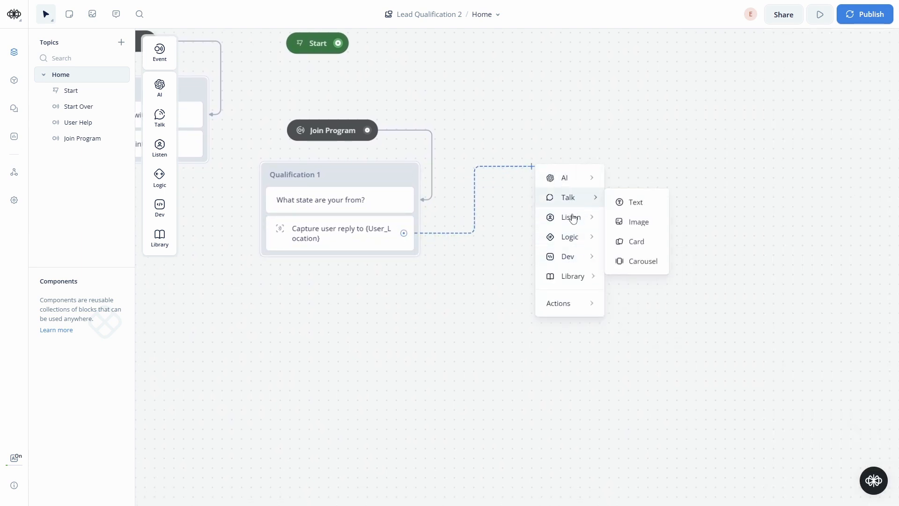
mouse_move(569, 236)
left_click(637, 243)
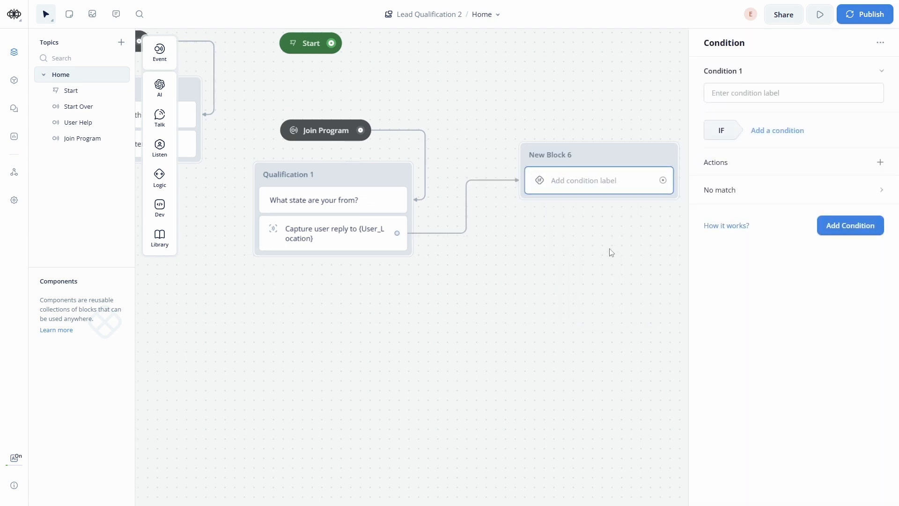
left_click_drag(584, 255, 521, 301)
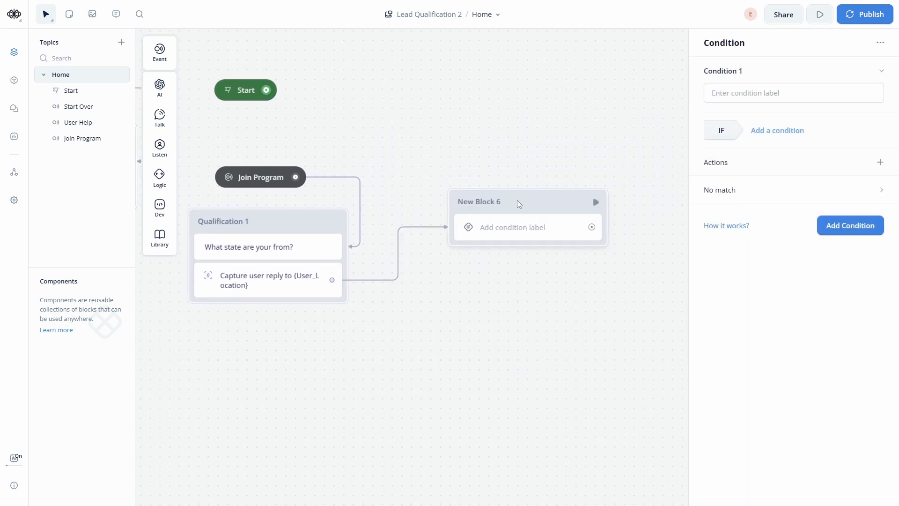
Add a variable condition on User_Location to the new Condition block beside Qualification 1.
left_click_drag(517, 201, 511, 202)
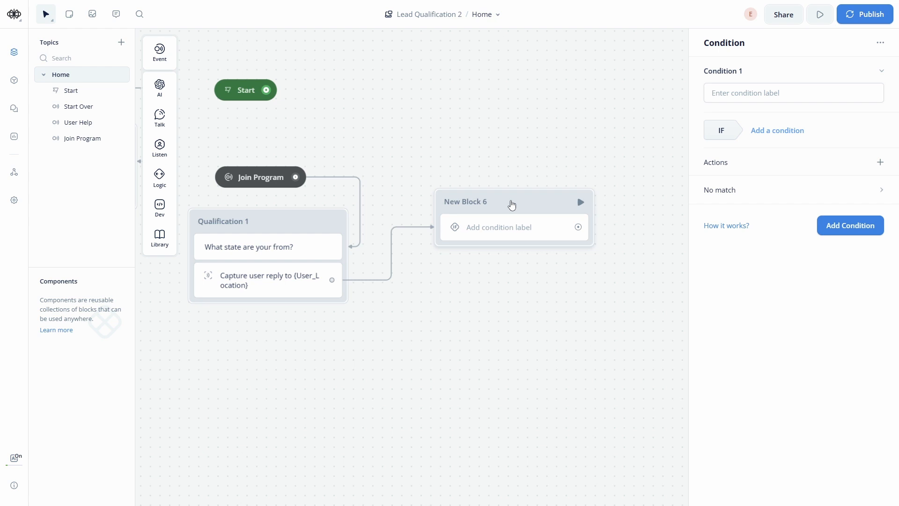
mouse_move(511, 205)
left_mouse_down()
mouse_move(527, 197)
mouse_move(516, 182)
mouse_move(553, 179)
mouse_move(507, 184)
mouse_move(507, 197)
left_mouse_up()
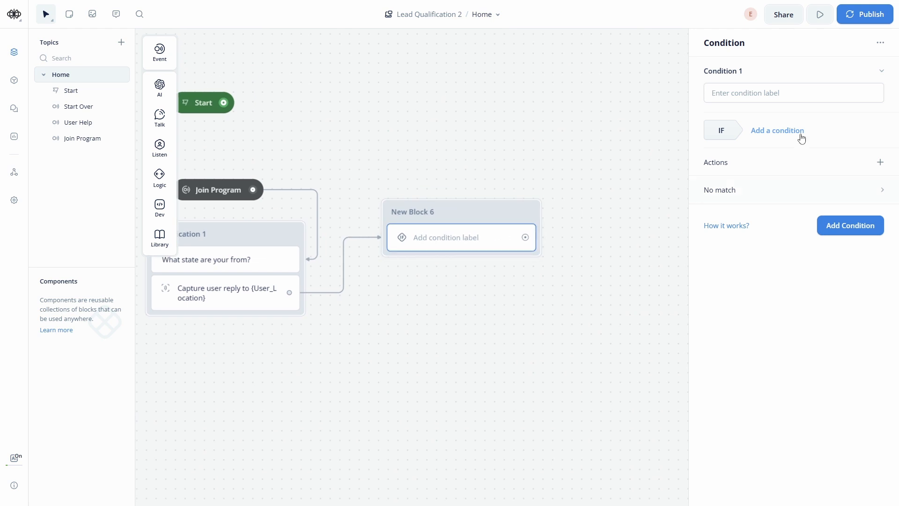
left_click(784, 135)
left_click(785, 148)
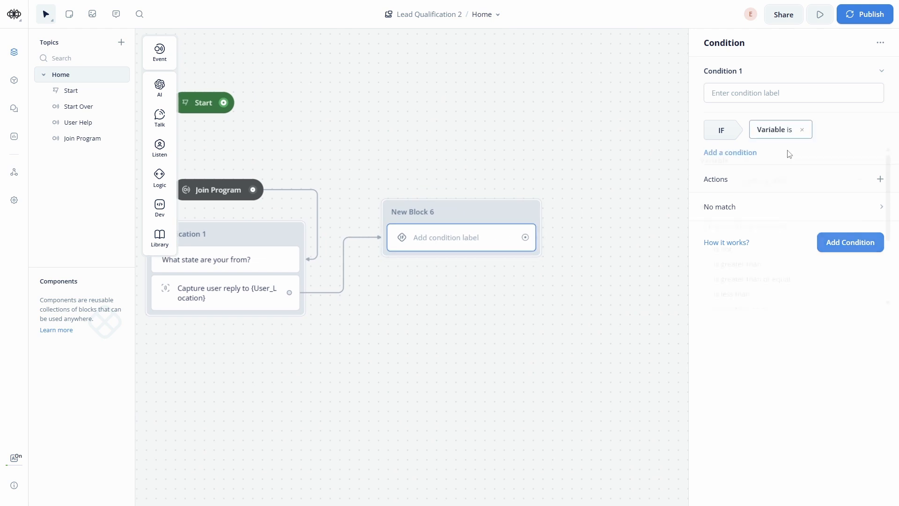
left_click(774, 177)
scroll(773, 199, "down", 3)
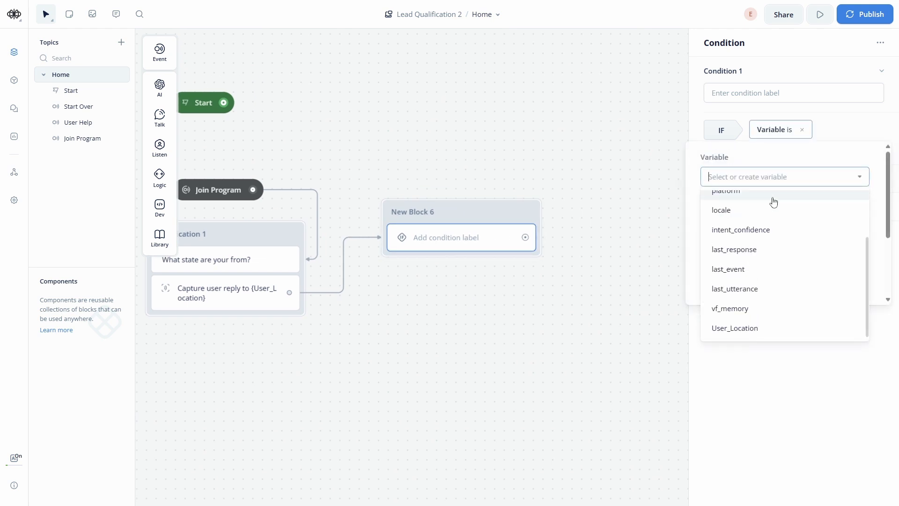
left_click(766, 328)
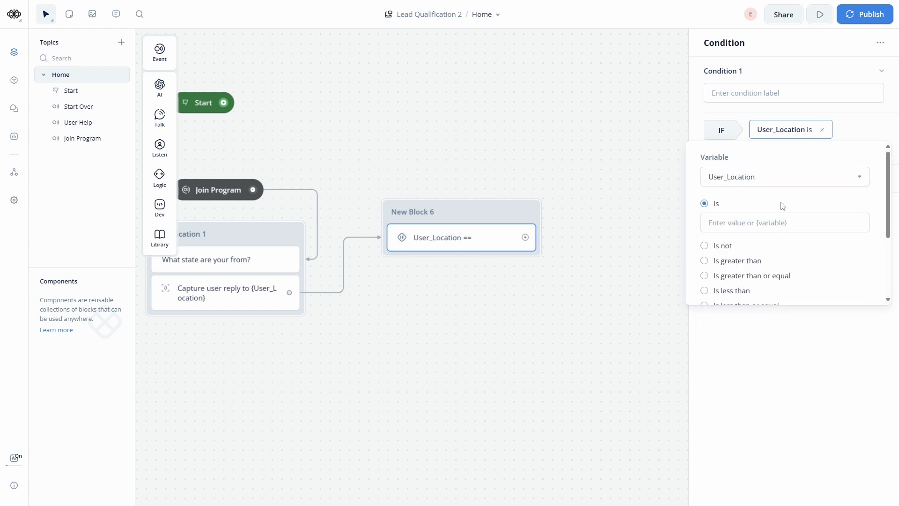
Set the first User_Location condition to contains "California".
scroll(780, 204, "down", 3)
left_click(733, 214)
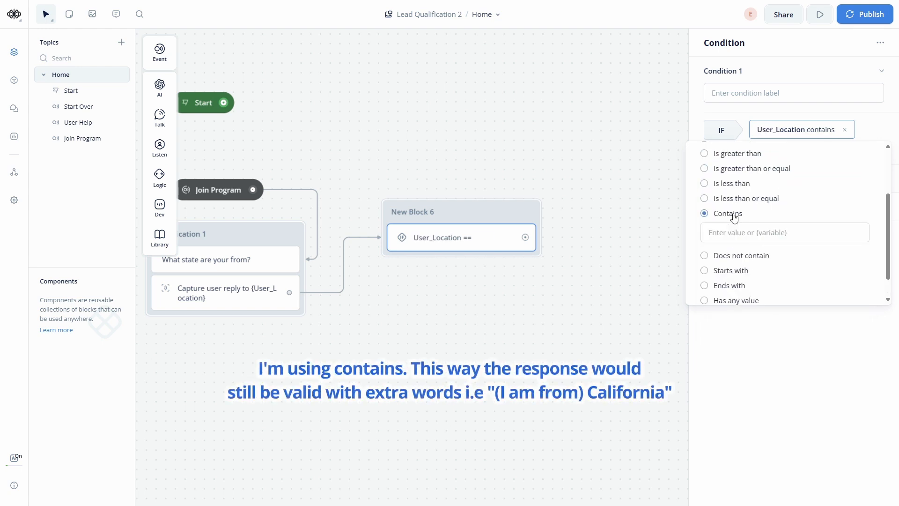
left_click(777, 233)
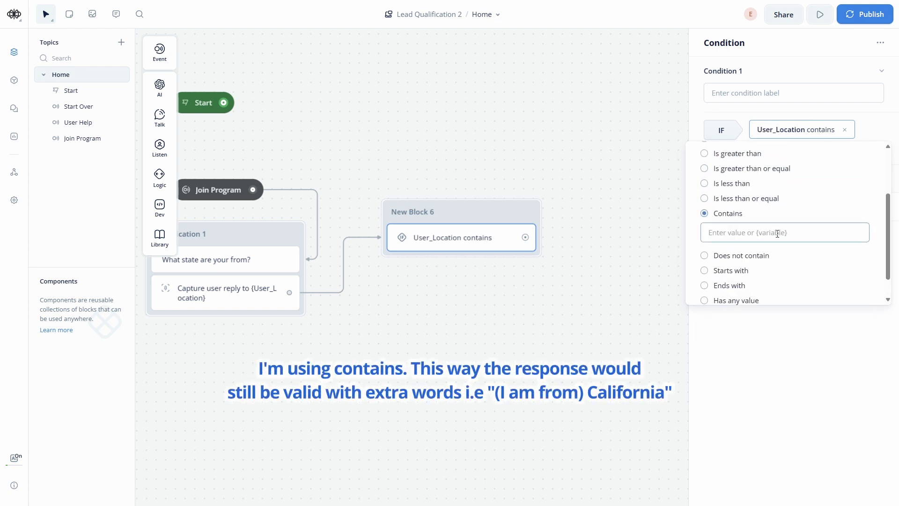
type("California")
key("Return")
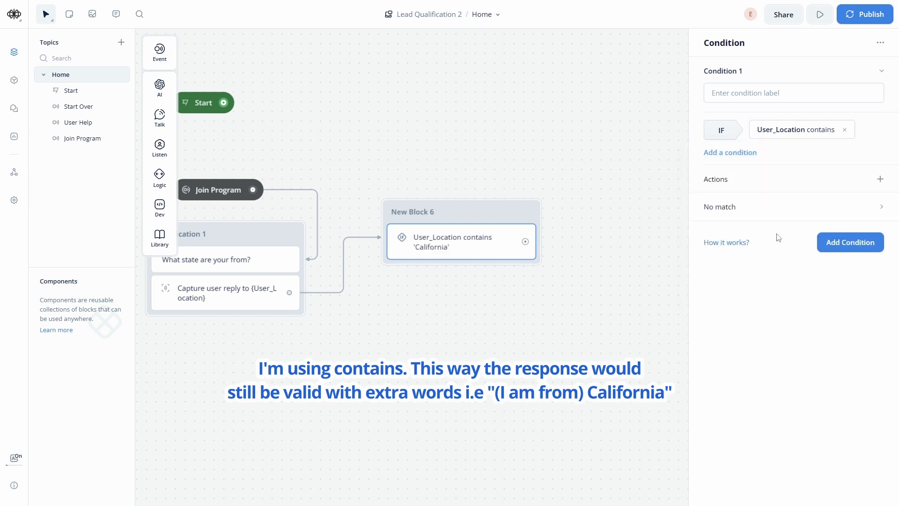
Add a second variable condition and combine it with the California condition using Or.
left_click(746, 156)
left_click(744, 171)
left_click(723, 159)
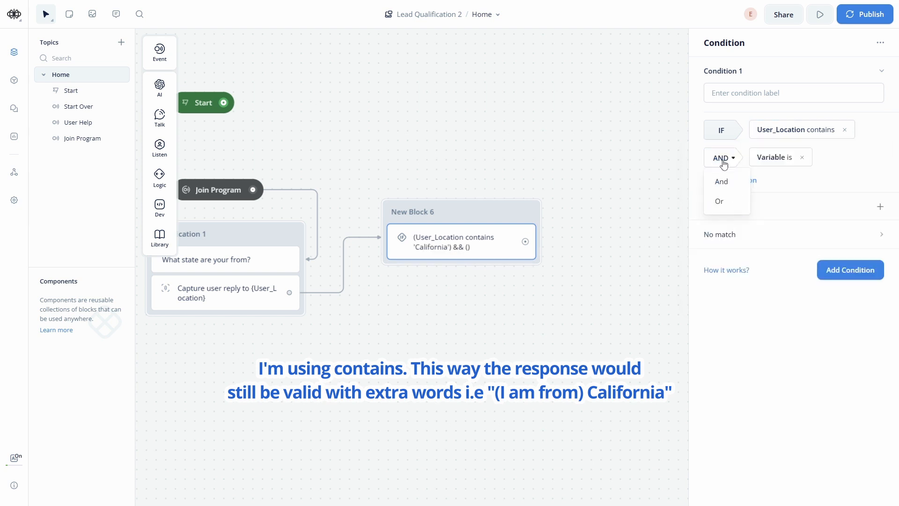
left_click(728, 202)
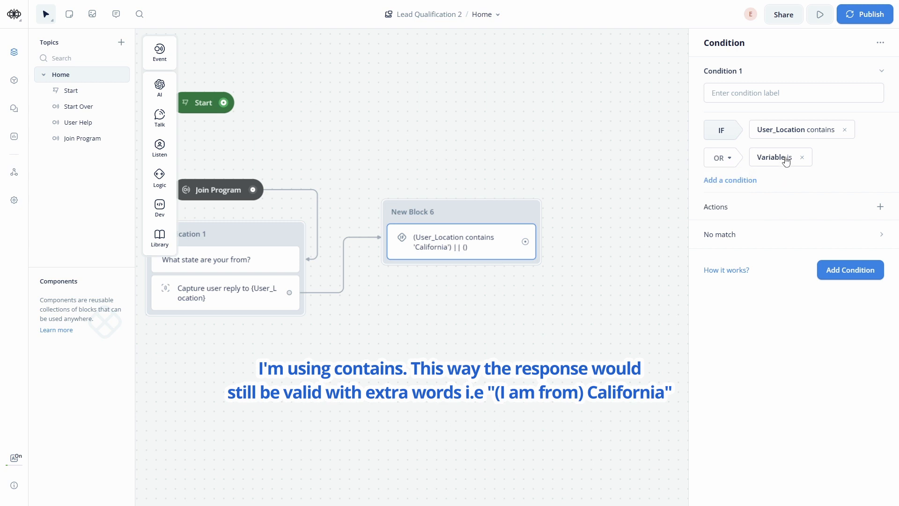
Set the second condition to check that User_Location contains "Denver".
left_click(782, 159)
left_click(770, 204)
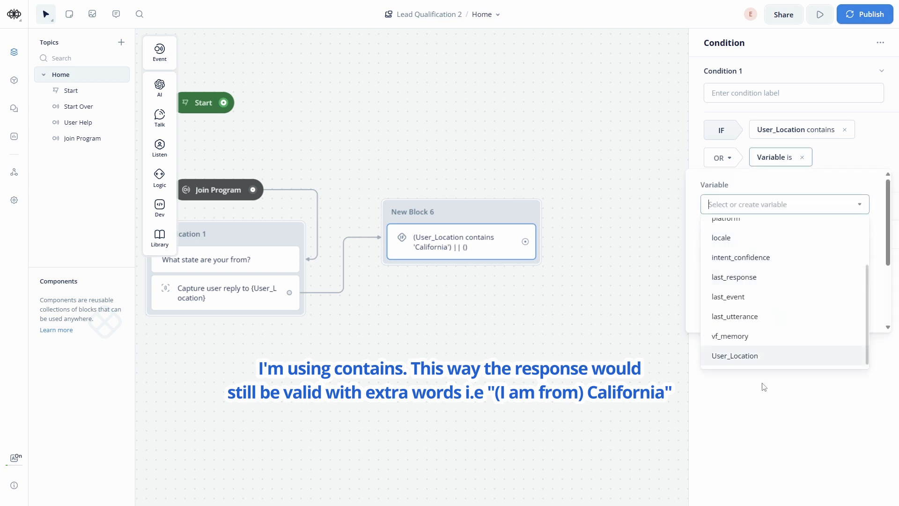
left_click(768, 356)
scroll(798, 244, "down", 2)
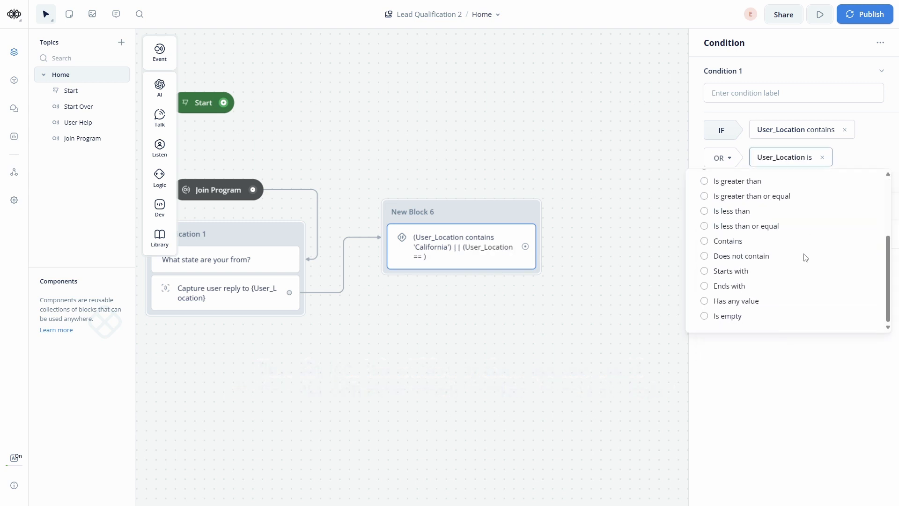
left_click(728, 242)
left_click(766, 263)
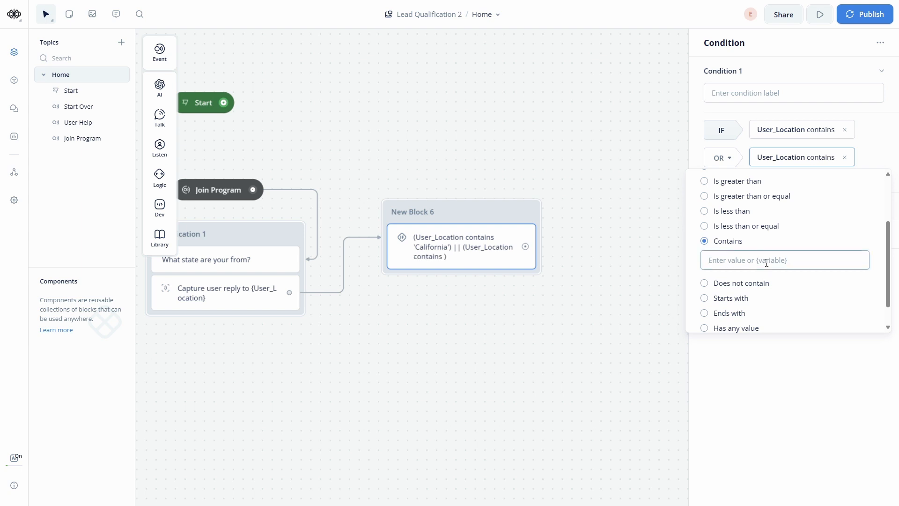
type("Denver")
key("Return")
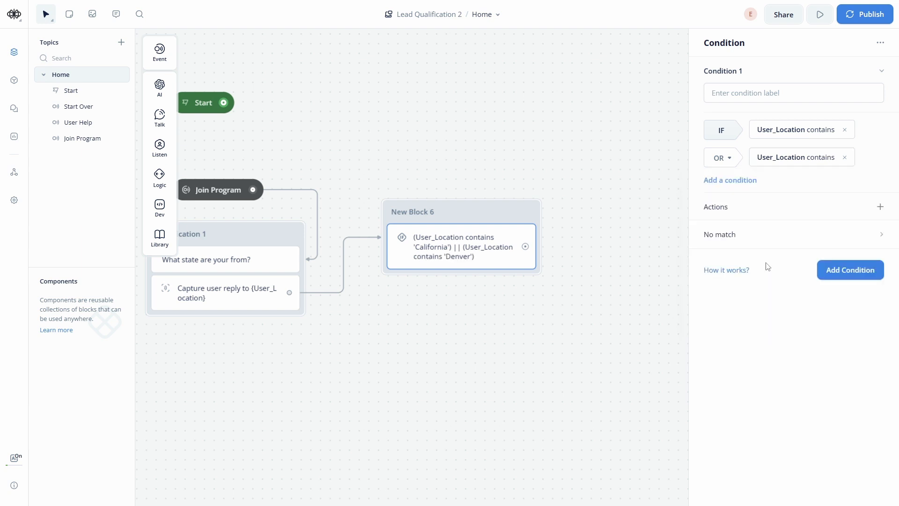
Add a third variable condition under Or that checks whether User_Location contains "Texas".
left_click(746, 180)
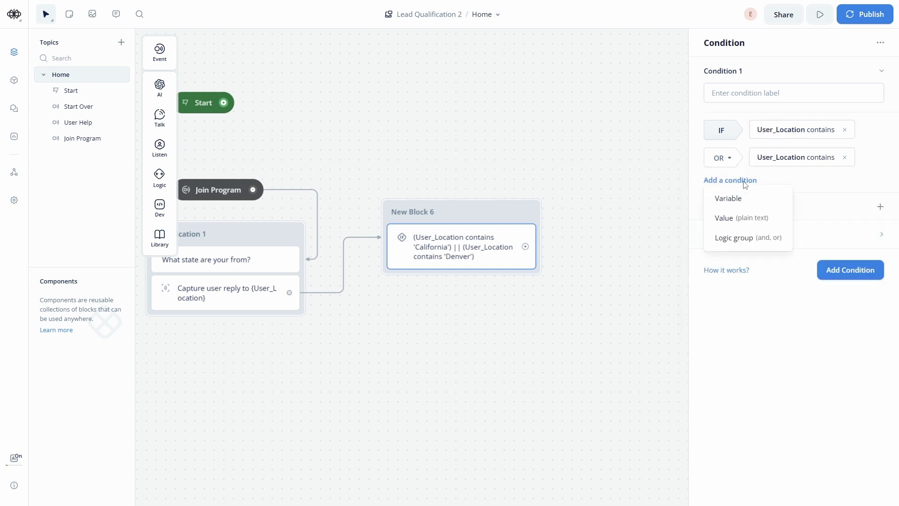
left_click(748, 197)
scroll(778, 327, "down", 3)
left_click(758, 381)
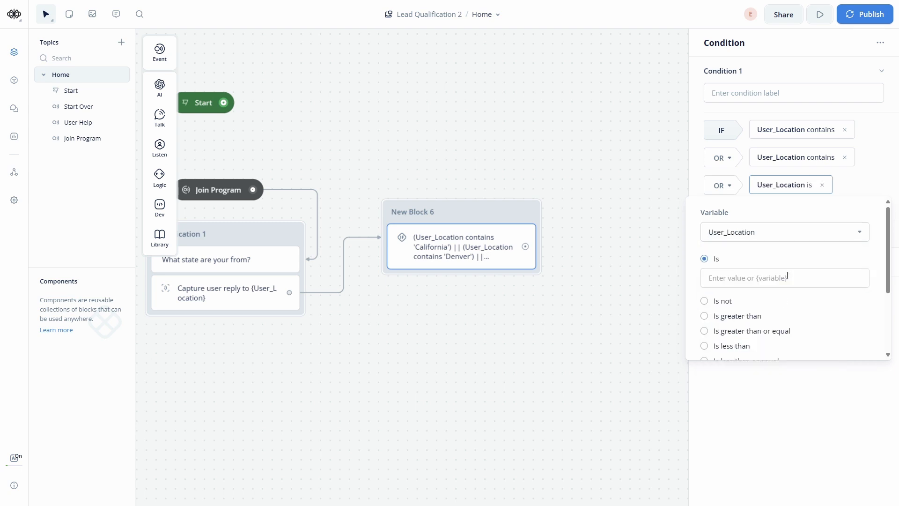
scroll(733, 298, "down", 3)
left_click(727, 269)
type("Texas")
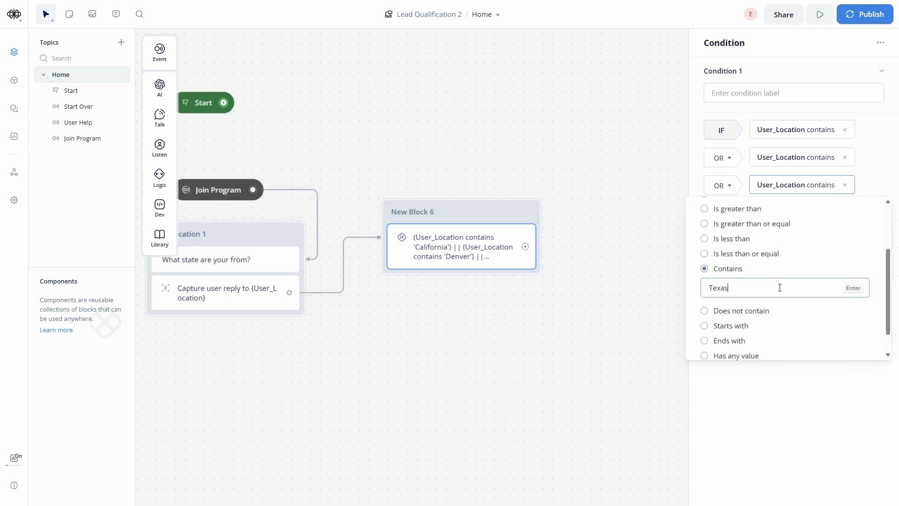
key("Return")
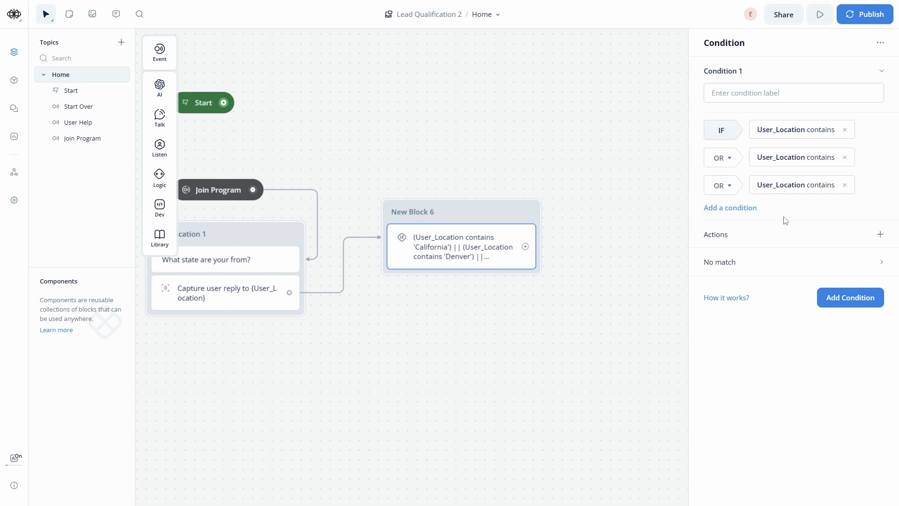
Label the condition with the three state checks "Location".
left_click(785, 78)
left_click(749, 80)
left_click(745, 93)
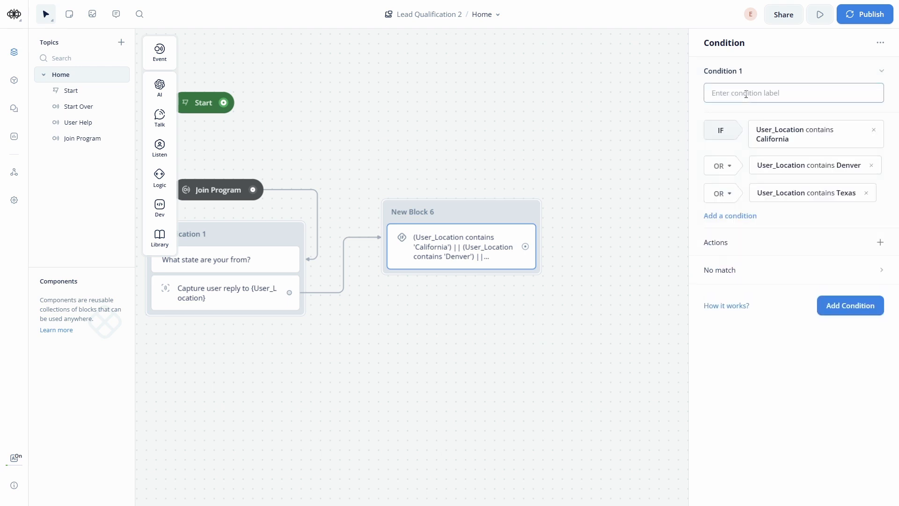
type("Location")
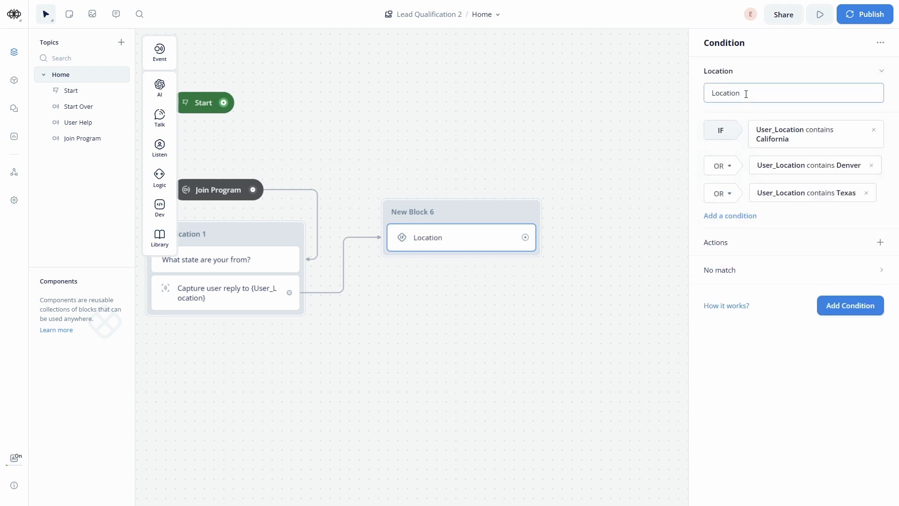
Rename the block holding the Location condition as "Qualifcation_Location".
double_click(514, 206)
type("Q")
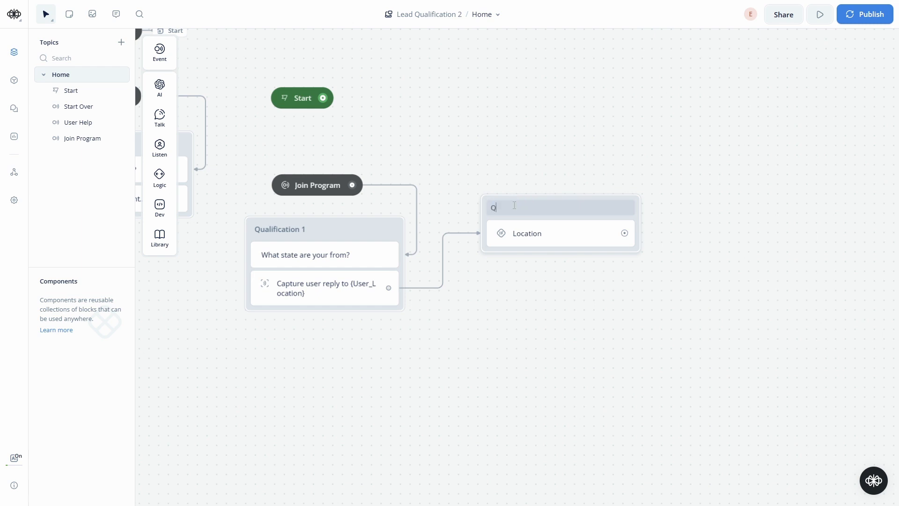
type("ualiffcation _Location")
key("Return")
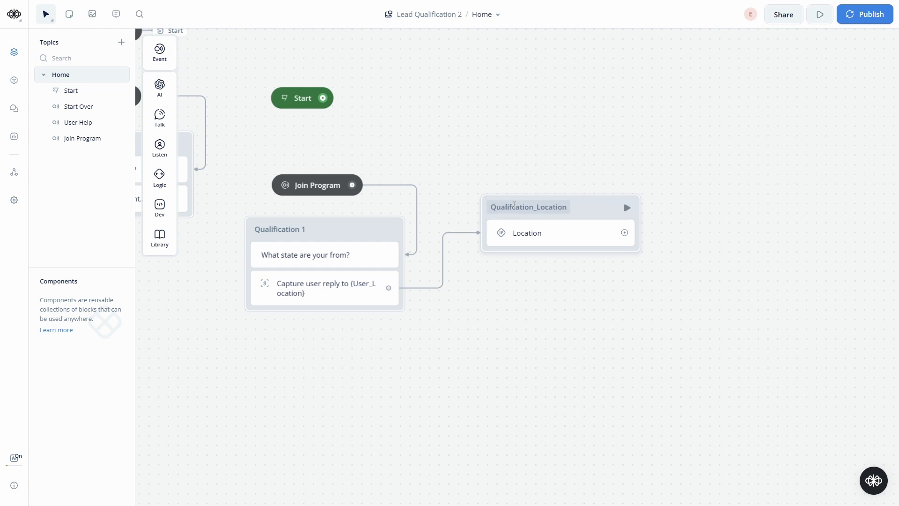
Rename the Qualification 1 block as "Qualification_Start" and slightly adjust the position of the location condition block.
double_click(271, 230)
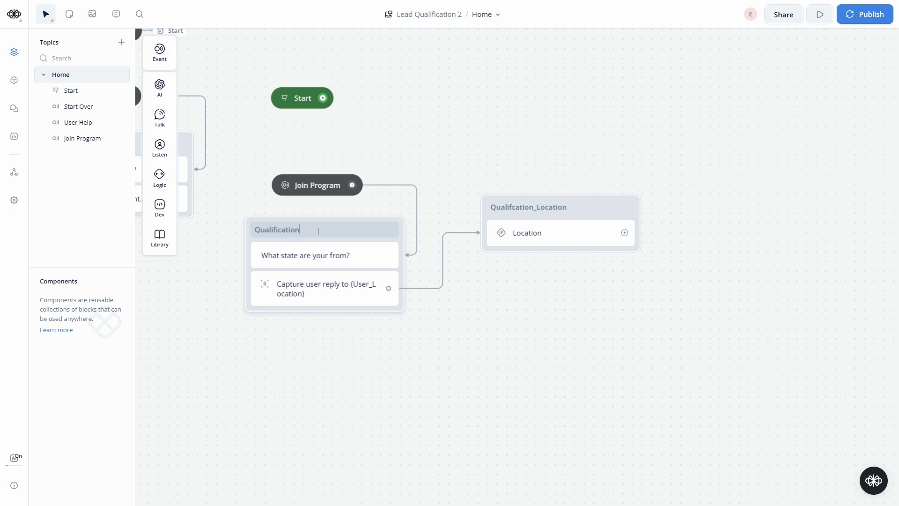
type("_Start")
key("Return")
left_click_drag(556, 281, 500, 291)
left_click_drag(511, 238, 515, 242)
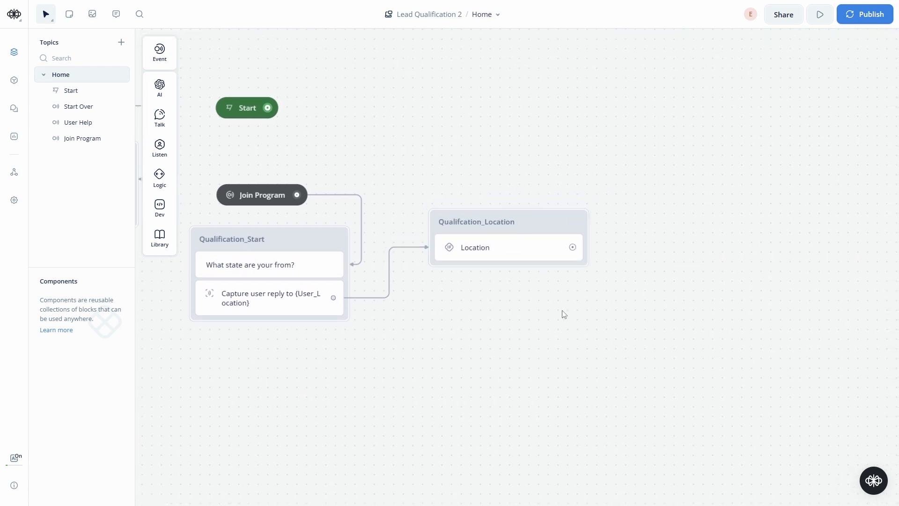
Add a new Text block to the right of the Qualifcation_Location block.
left_click_drag(649, 295, 528, 305)
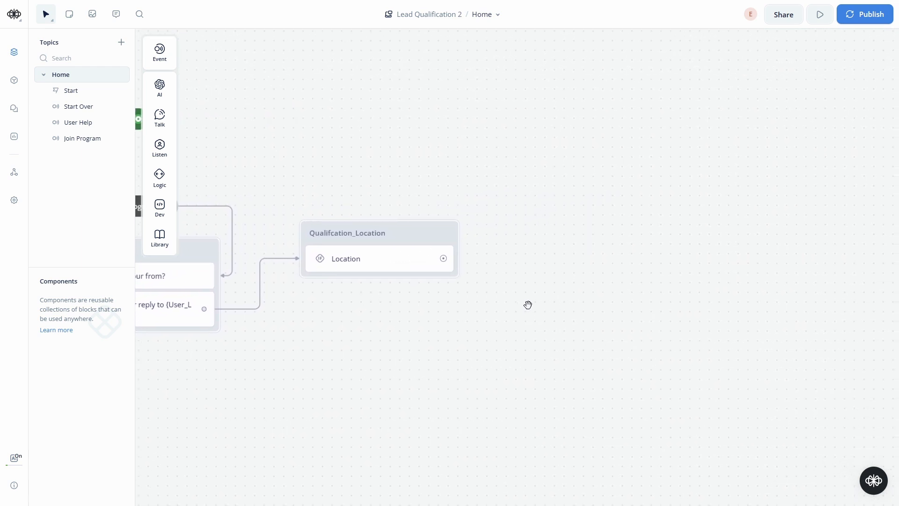
mouse_move(387, 236)
left_mouse_down()
mouse_move(395, 254)
mouse_move(389, 236)
mouse_move(399, 229)
mouse_move(397, 240)
left_mouse_up()
right_click(527, 211)
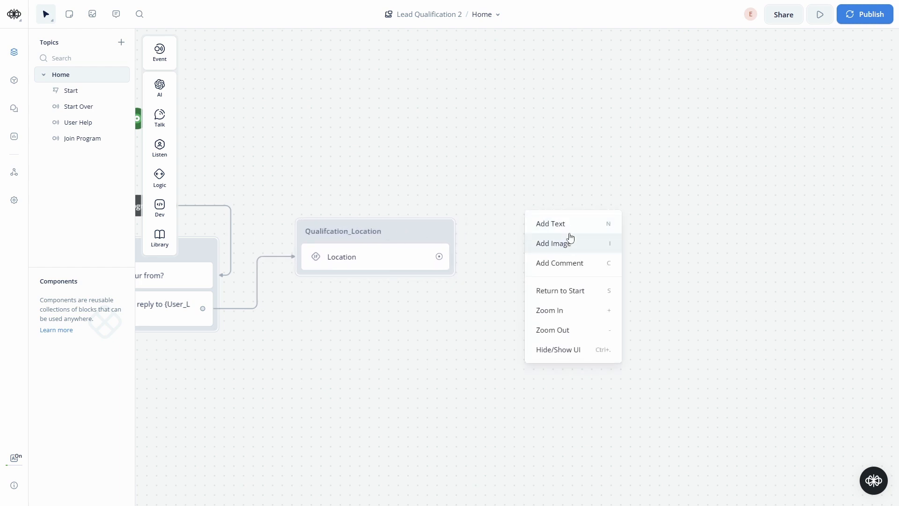
left_click(492, 237)
mouse_move(155, 184)
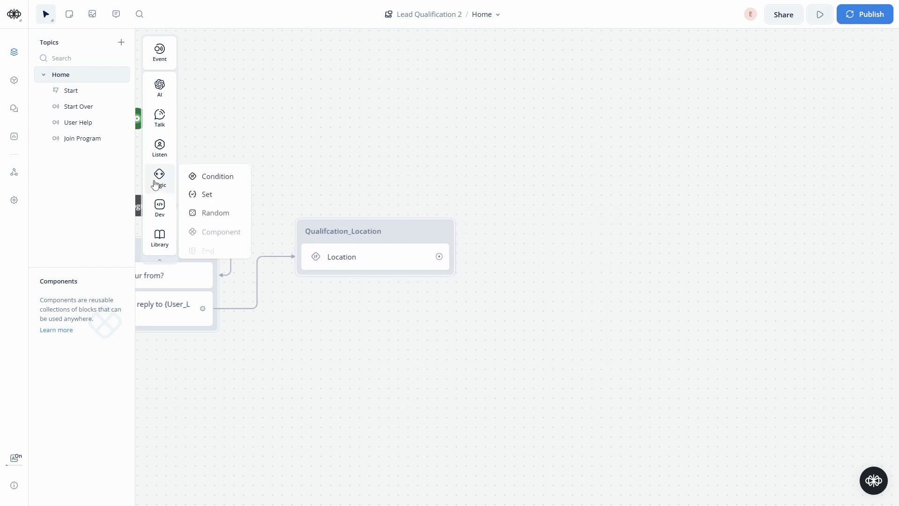
mouse_move(158, 116)
left_click_drag(195, 116, 589, 213)
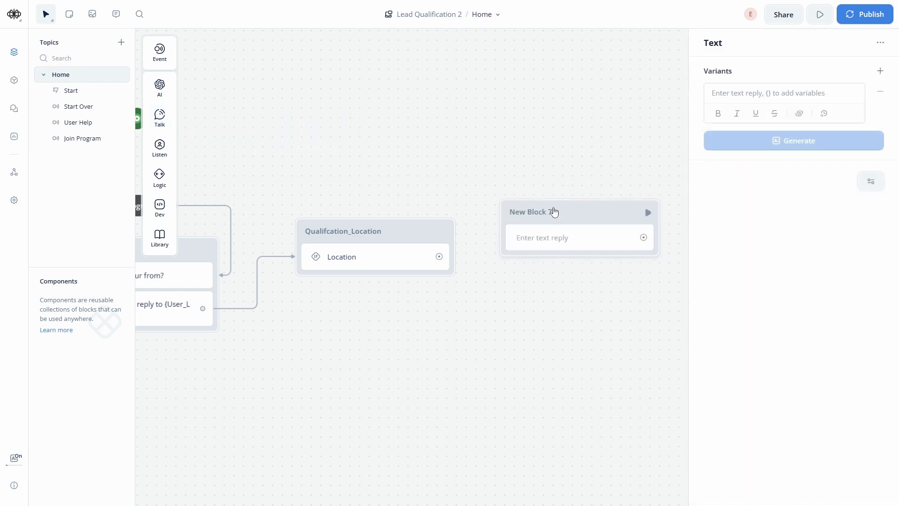
Rename the new Text block as "Qualification_Location_YES".
double_click(554, 212)
type("Qual")
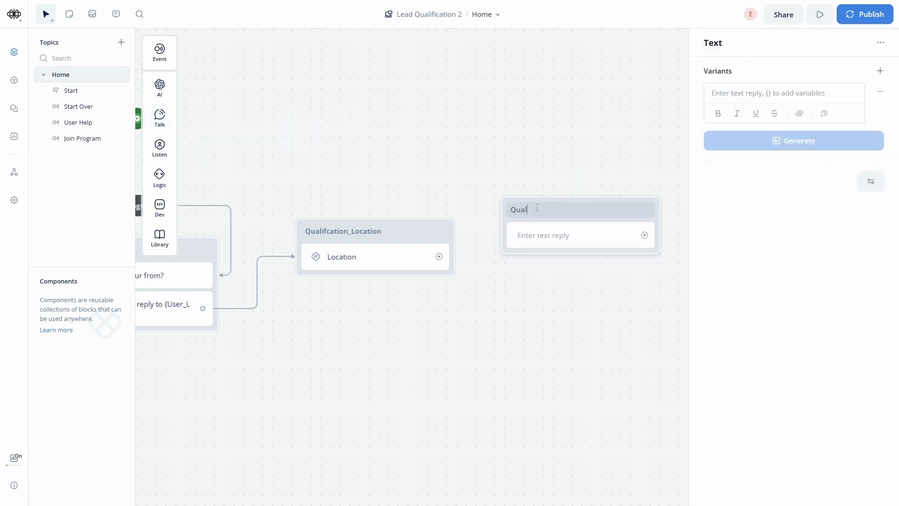
type("ification_Location_YES")
key("Return")
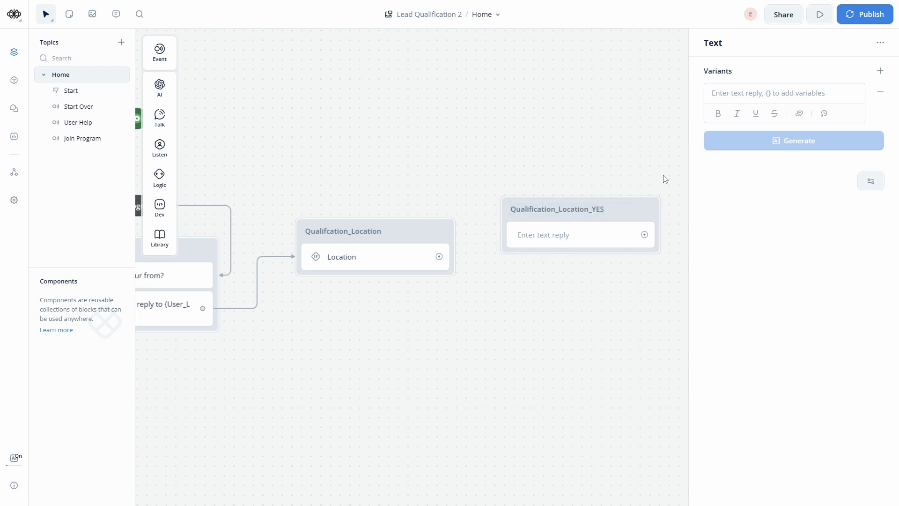
Duplicate the Qualification_Location_YES block and place the copy directly below the original.
right_click(597, 184)
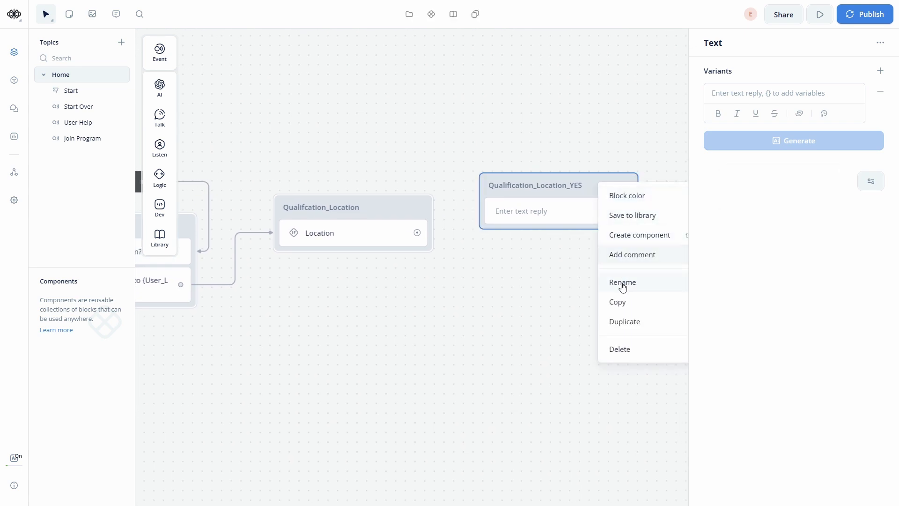
left_click(624, 321)
left_click_drag(398, 182, 369, 237)
left_click_drag(349, 201, 444, 235)
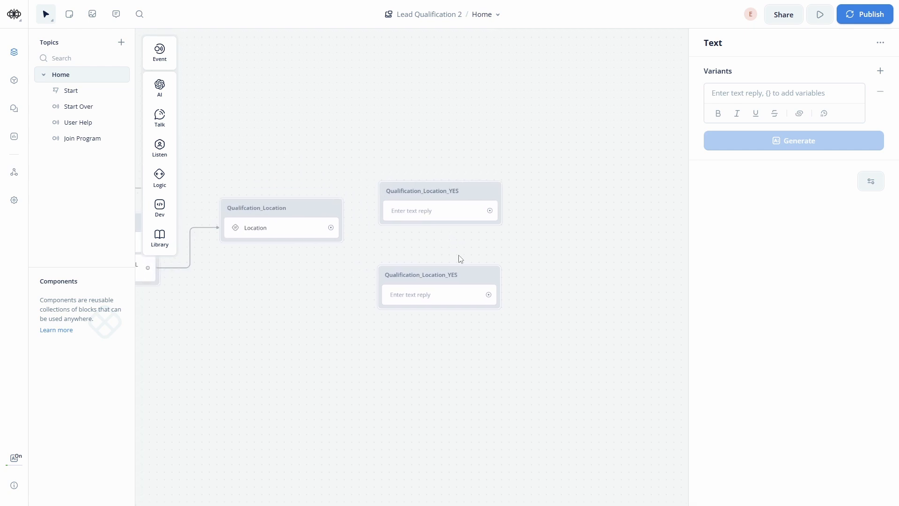
Rename the duplicated block as "Qualification_Location_NO".
left_click(457, 275)
left_click_drag(457, 275, 447, 276)
type("NO")
key("Return")
Set the Qualification_Location_NO reply to "Thank you for your interest in joining the program. Unfortunately we do not have have a branch in your location.".
scroll(423, 300, "up", 2)
left_click(423, 303)
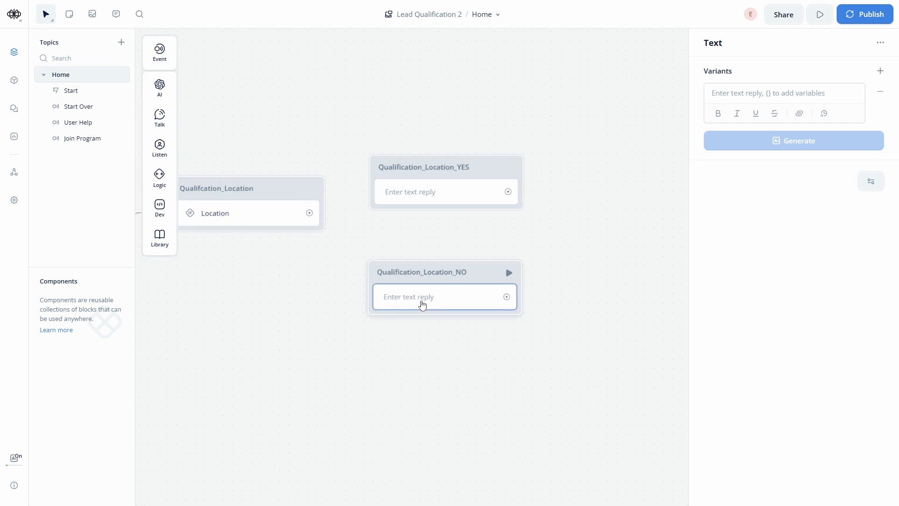
left_click(780, 89)
type("Than kyou")
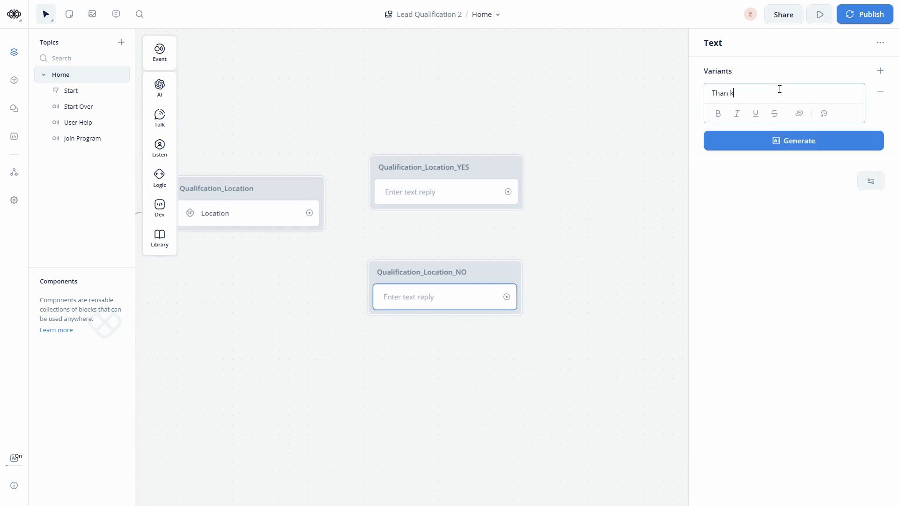
key("BackSpace")
key("BackSpace")
key("BackSpace")
type("k you for your interest in joining the prog")
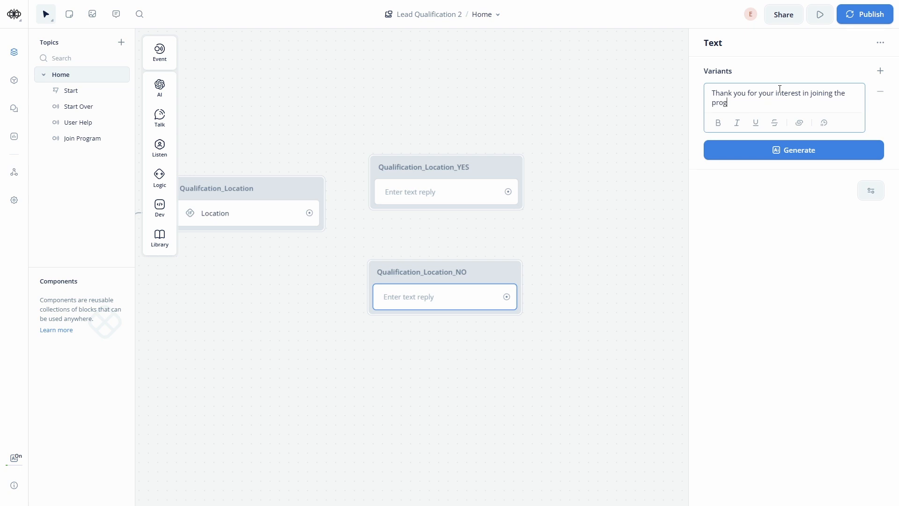
type("ram. Unfortunately we donnot have")
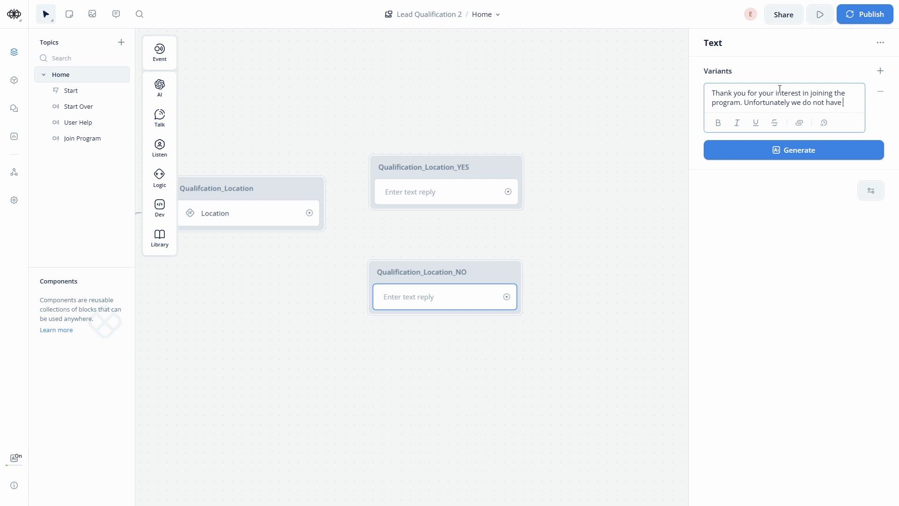
type(" have ")
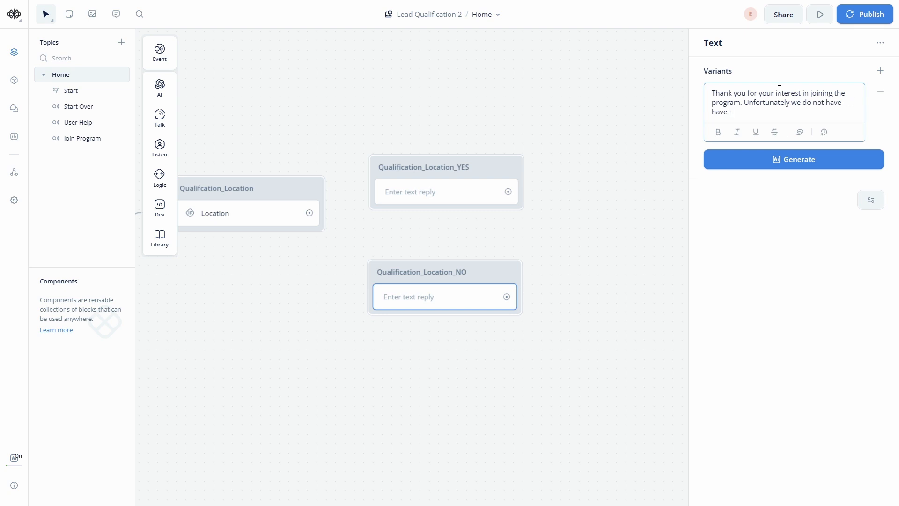
type("a brand")
key("BackSpace")
type("ch in your location.")
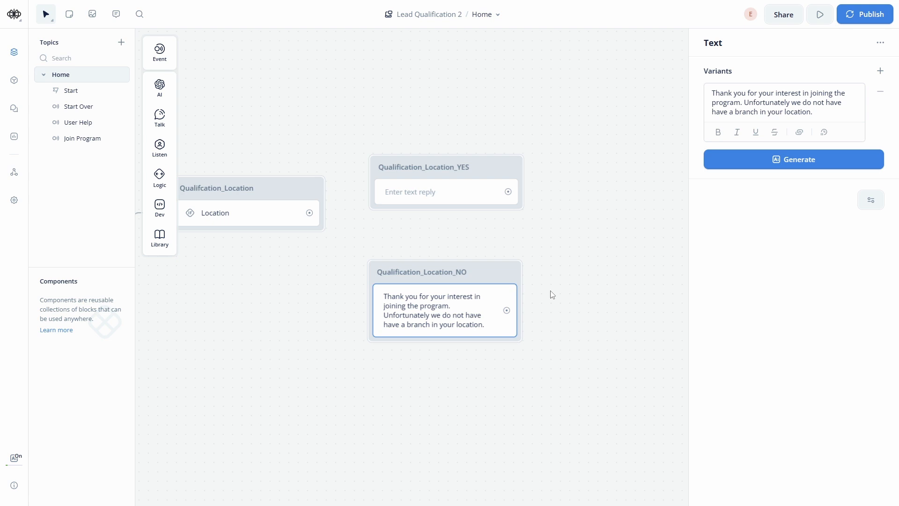
Add a second Text step to Qualification_Location_NO reading "Do you want us to notify you when we open a branch near you?".
mouse_move(160, 117)
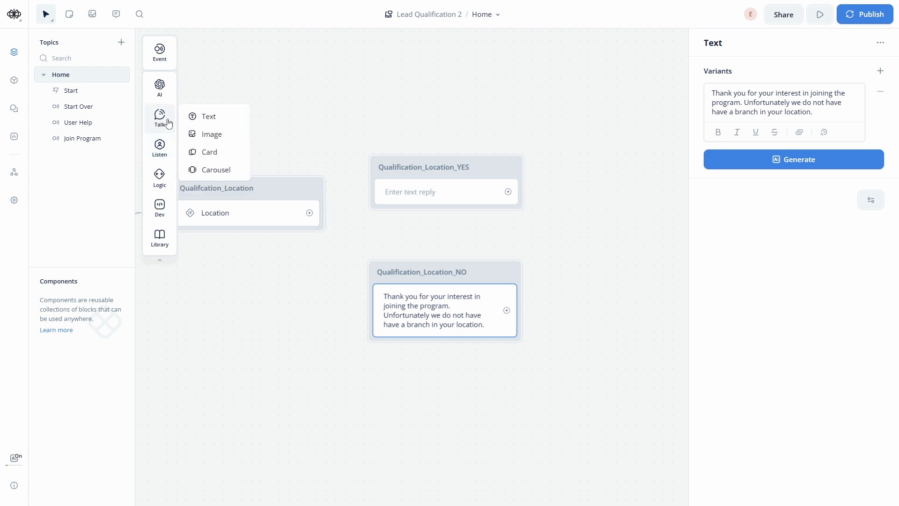
left_click_drag(209, 117, 468, 356)
left_click(781, 99)
type("Do yo")
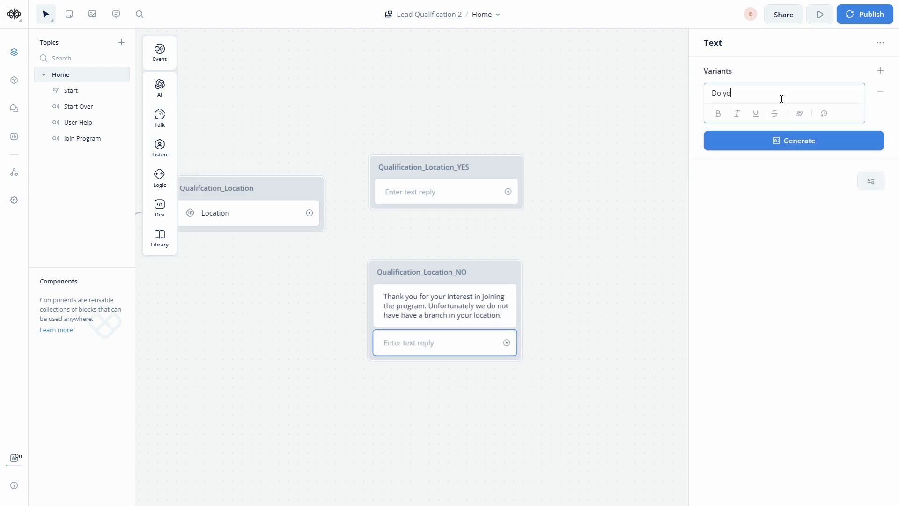
type("u want us to notify you when we open")
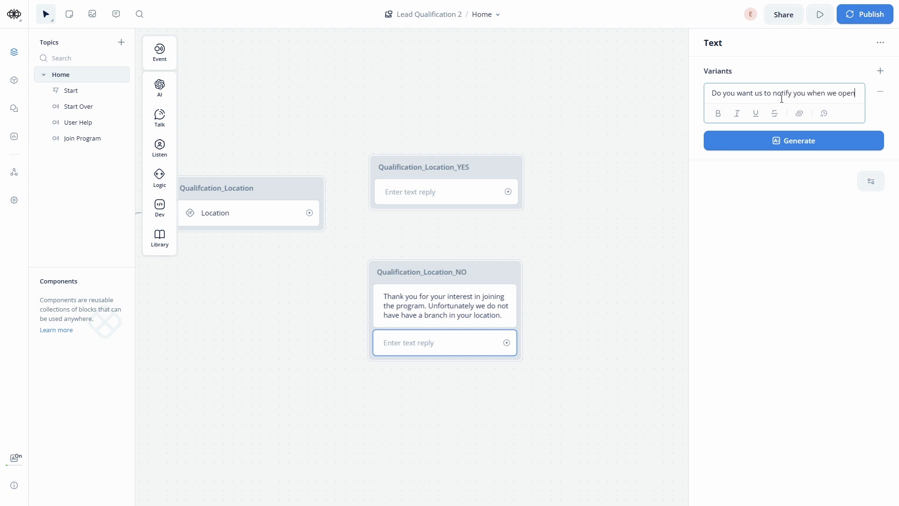
type(" a branch nea")
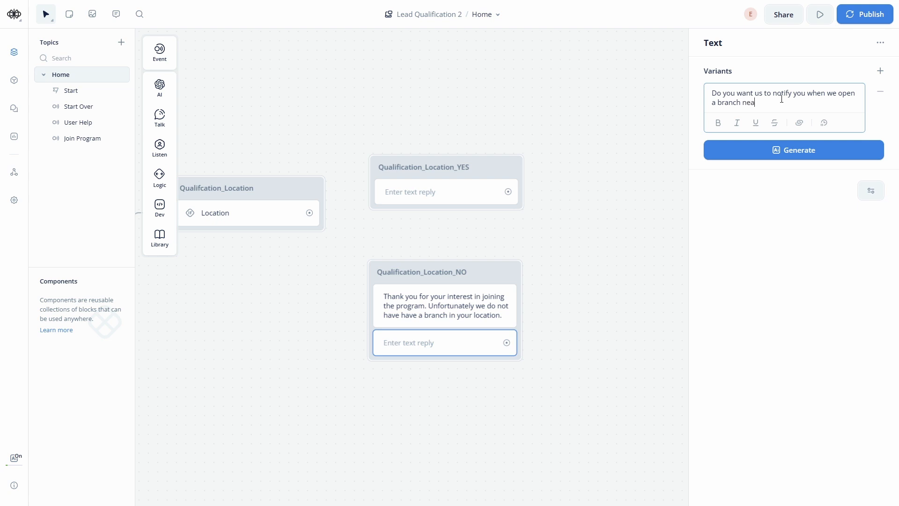
type("r you?")
left_click(599, 274)
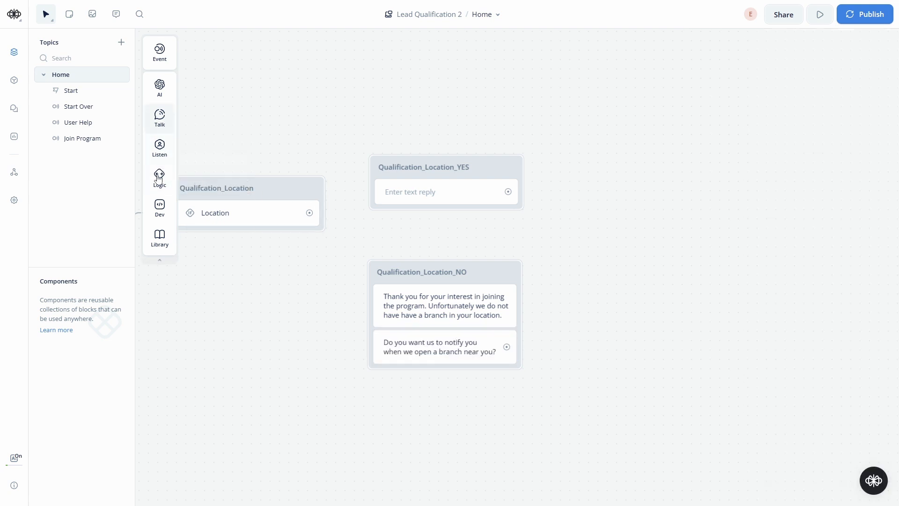
Add a Buttons step at the end of Qualification_Location_NO with the labels "Yes, that would be great!" and "No, Thank you.".
mouse_move(162, 154)
left_click_drag(214, 146, 433, 374)
left_click(778, 90)
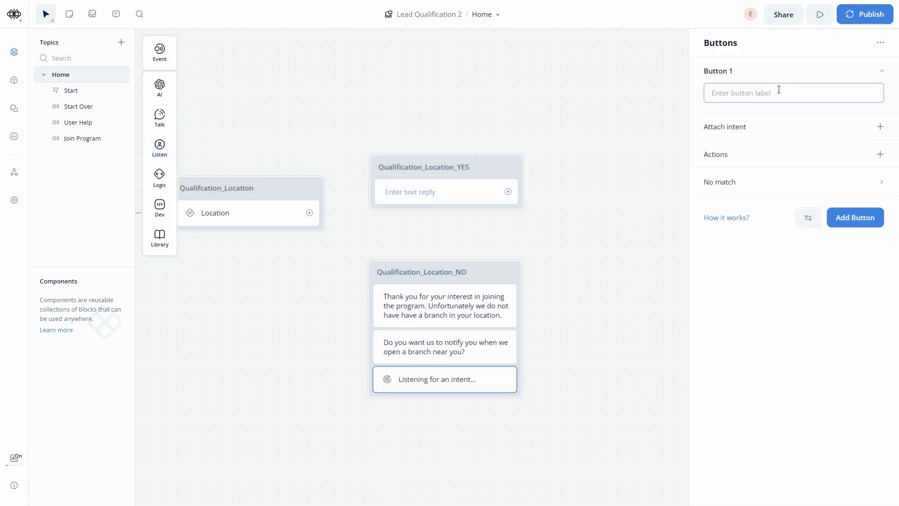
type("Yes, that you")
key("BackSpace")
key("BackSpace")
type("would be great")
left_click(858, 220)
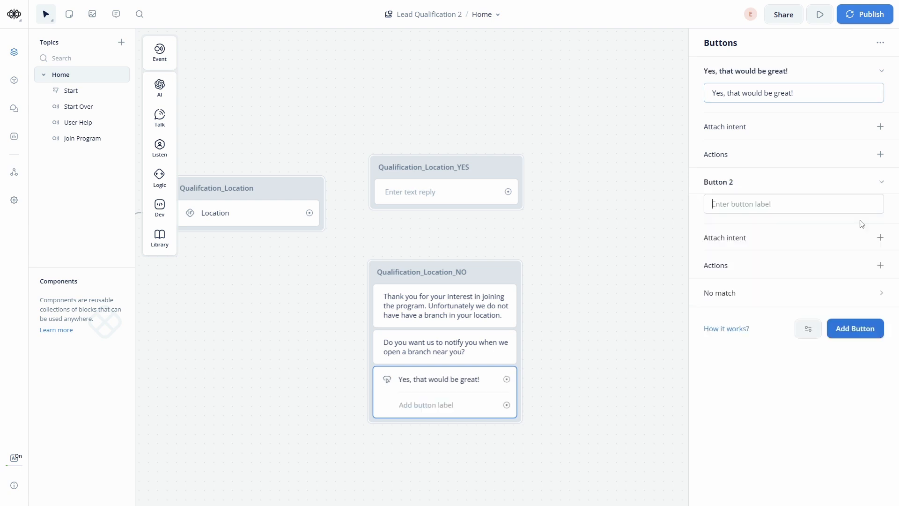
type("N")
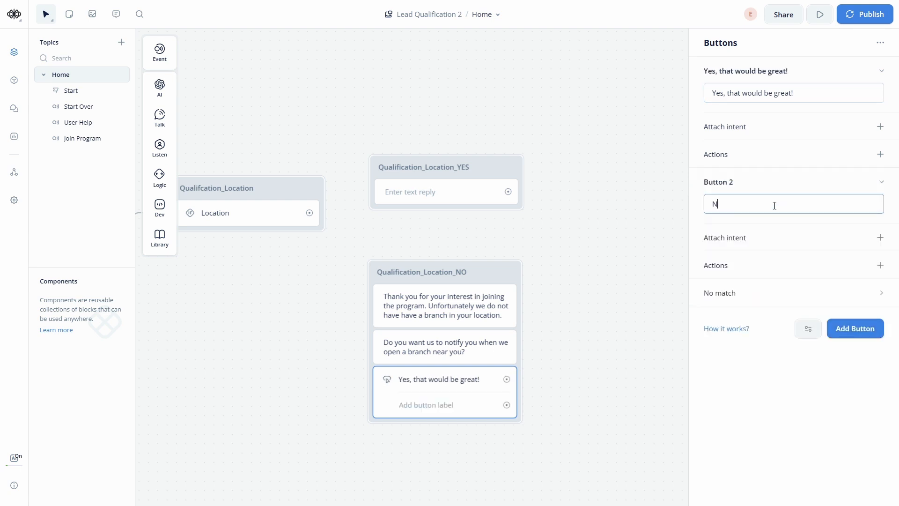
type("o, THank you.")
left_click(583, 381)
Connect the "Yes, that would be great!" button to a new Text block and place it directly below Qualification_Location_NO.
left_click_drag(584, 381, 548, 321)
left_click(471, 319)
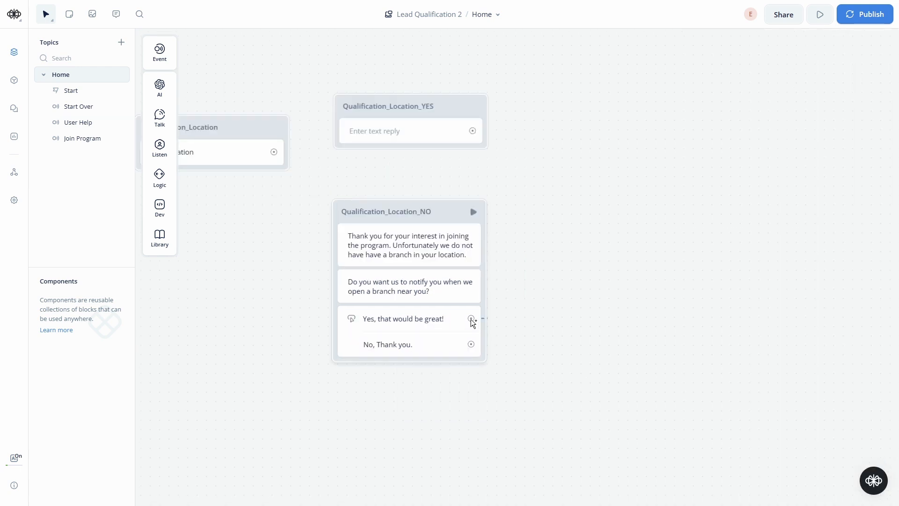
left_click_drag(470, 318, 551, 290)
mouse_move(591, 322)
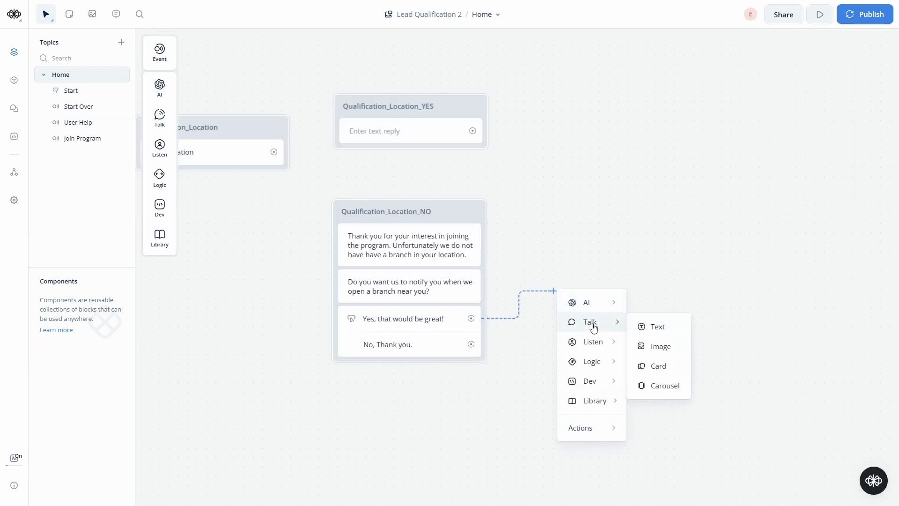
left_click(663, 327)
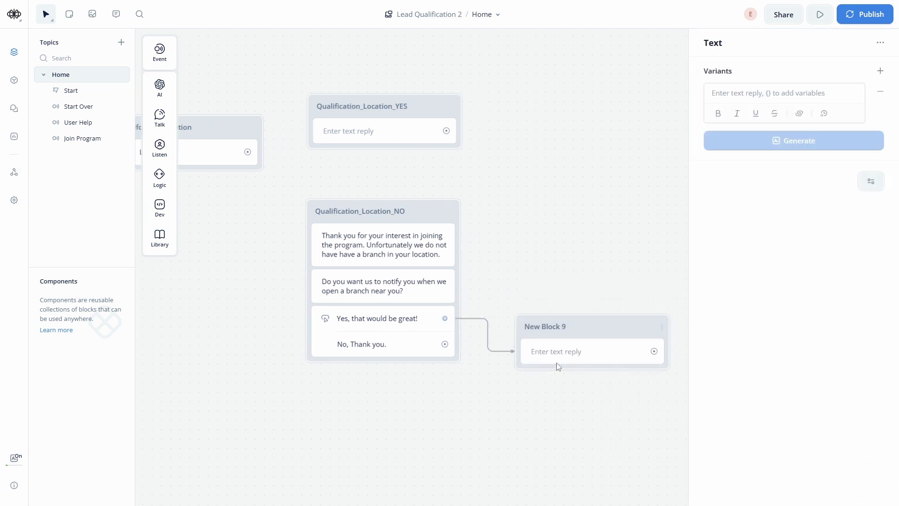
left_click_drag(564, 328, 350, 396)
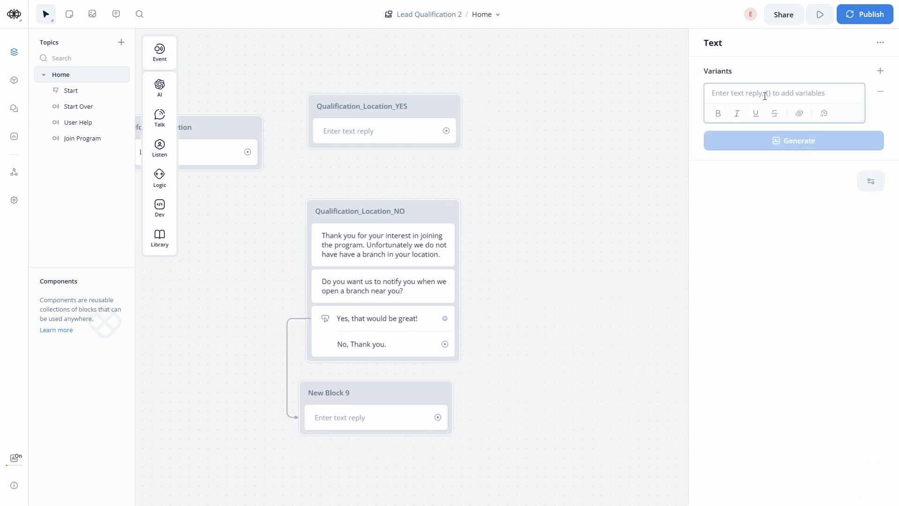
Set the new block's reply to "Please enter your email address so we can contact you.".
type("Please enter ")
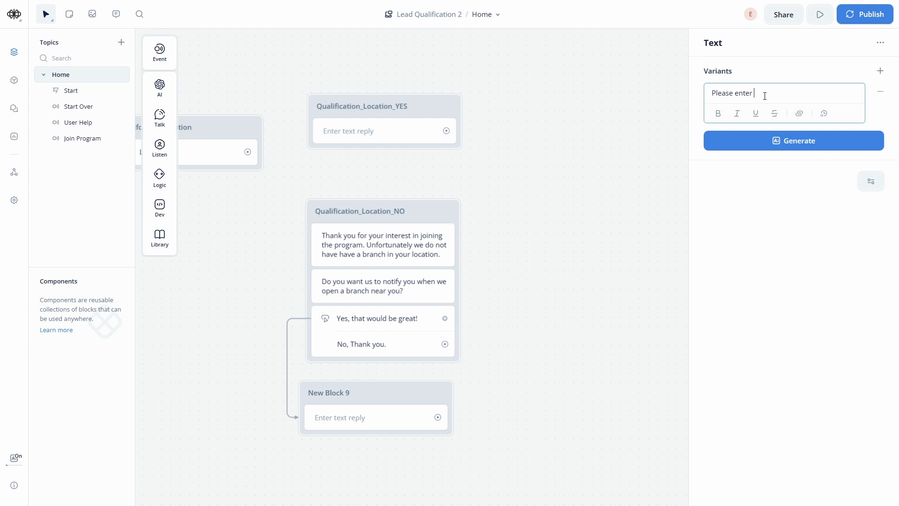
type("your email address so we can contan")
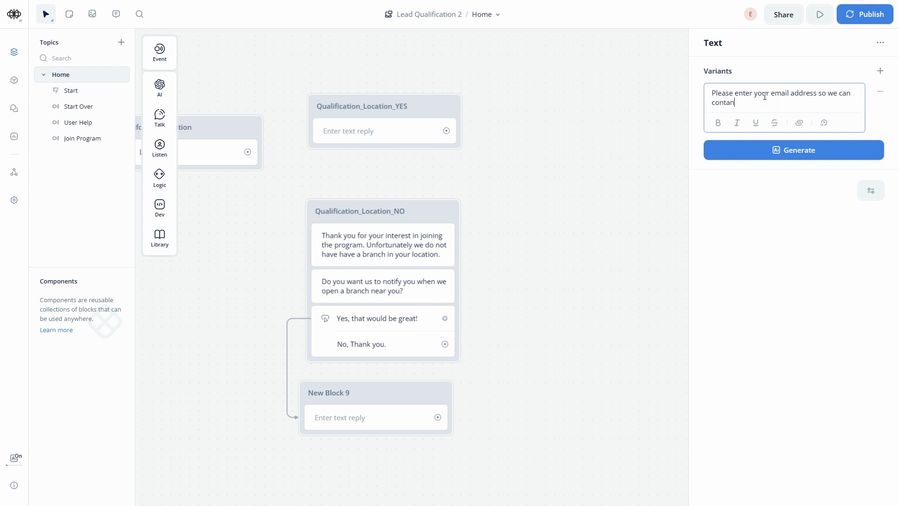
type("ct")
key("BackSpace")
key("BackSpace")
type("ct you")
left_click(532, 356)
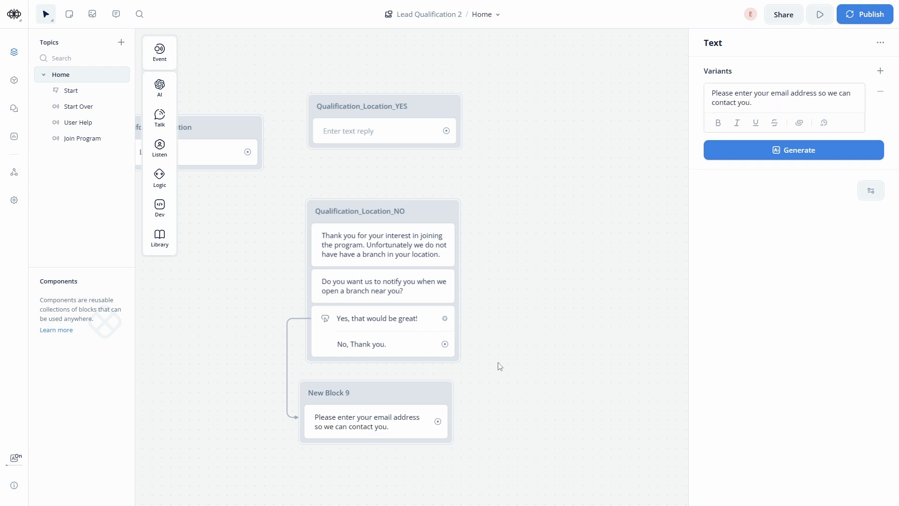
Add a Capture step for the entire user reply beneath the email address request.
left_click_drag(499, 364, 523, 304)
mouse_move(160, 155)
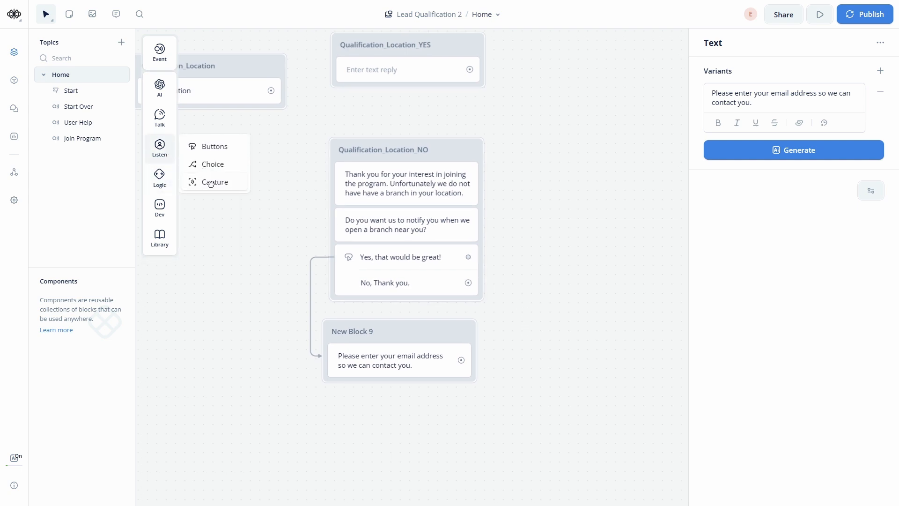
left_click_drag(206, 182, 430, 387)
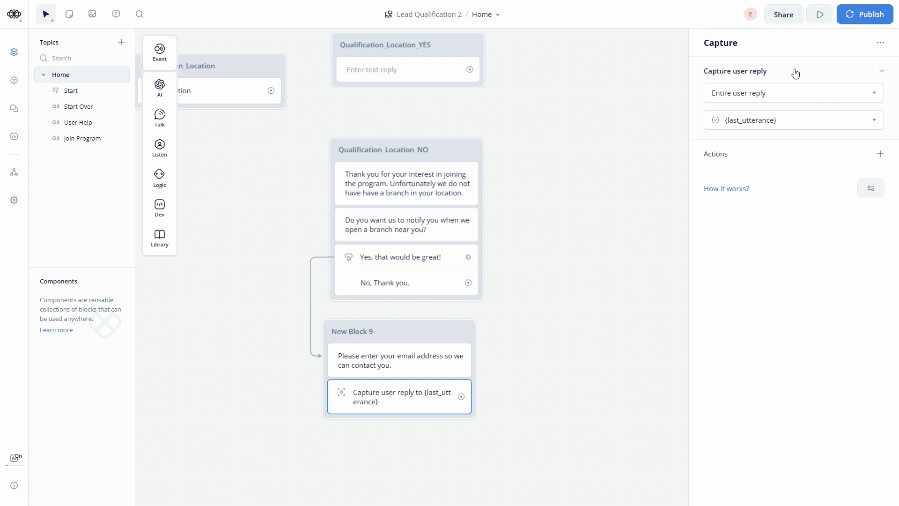
scroll(514, 351, "down", 3)
left_click(515, 301)
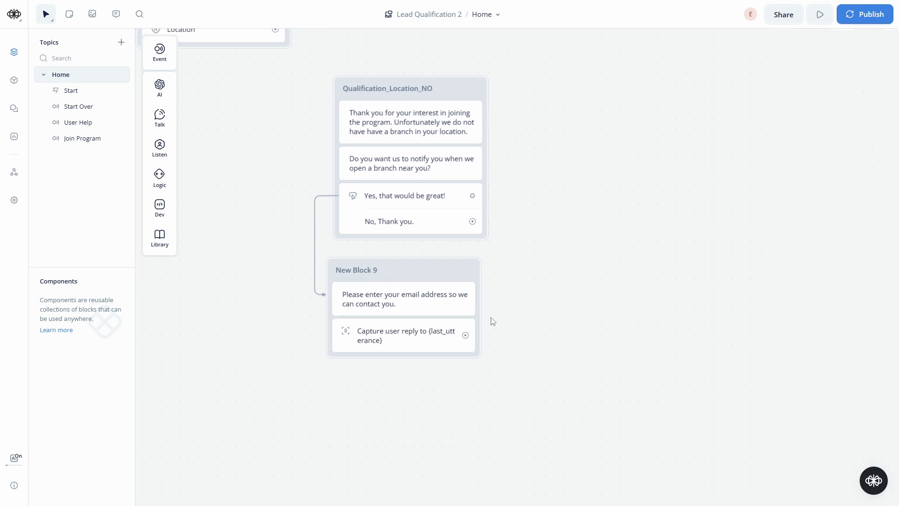
left_click_drag(469, 338, 340, 383)
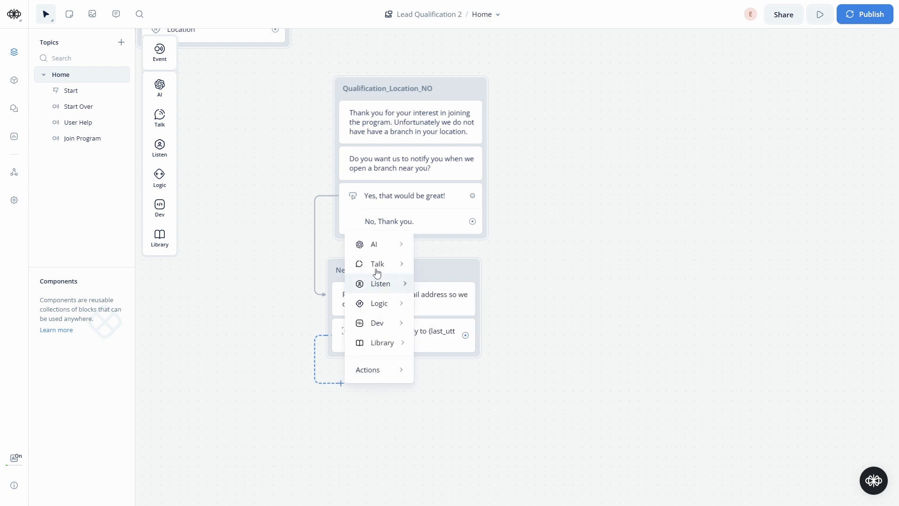
mouse_move(381, 264)
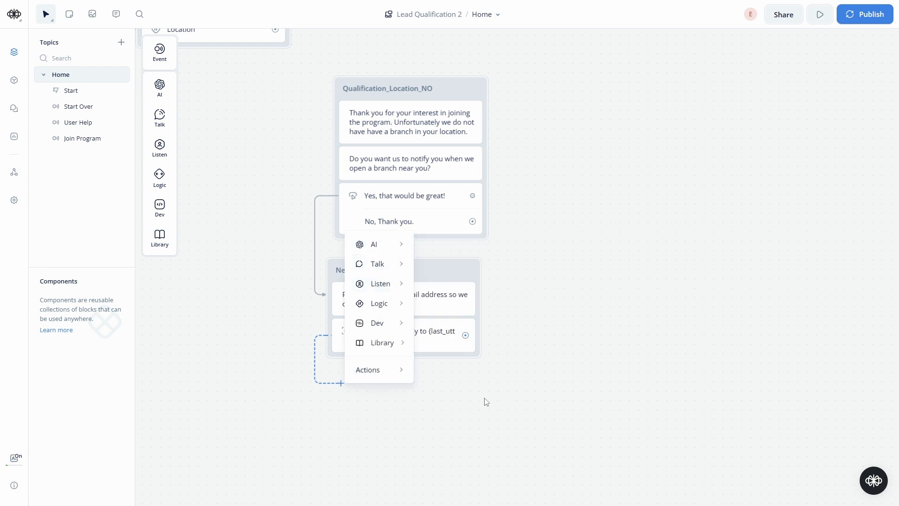
left_click(509, 303)
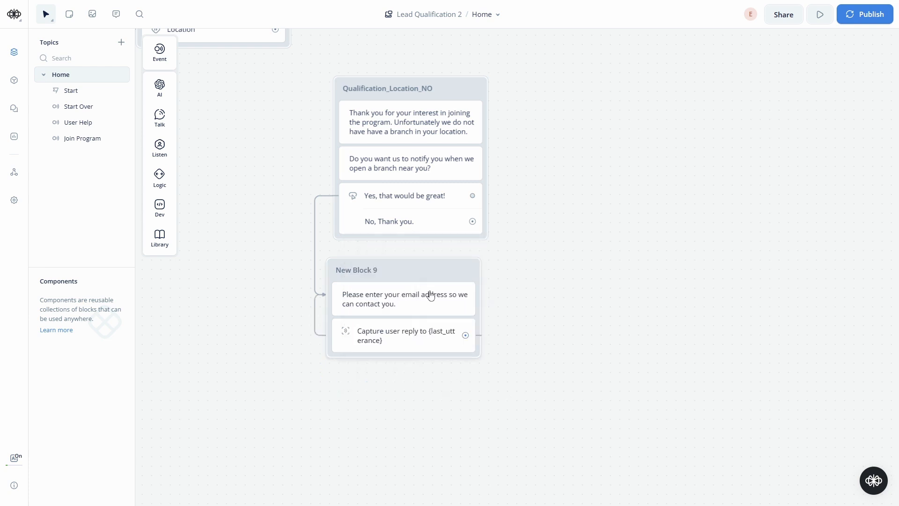
right_click(342, 380)
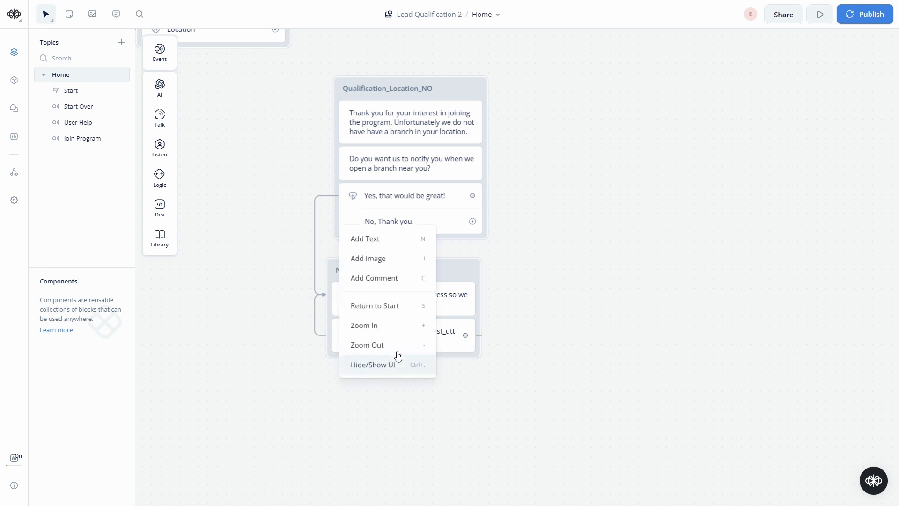
left_click(491, 350)
Connect the Capture step to a new Text block and place it directly below the email request block.
left_click_drag(467, 335, 325, 397)
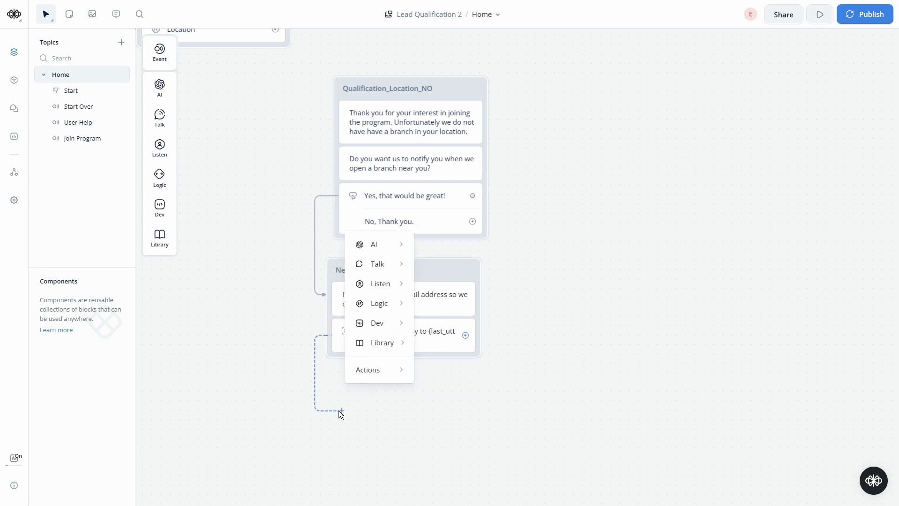
mouse_move(389, 299)
left_click(430, 297)
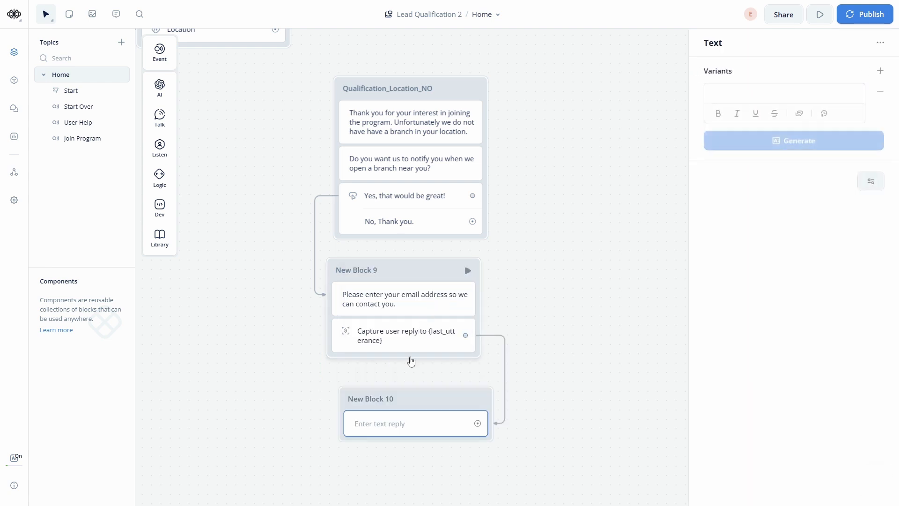
left_click_drag(415, 399, 403, 383)
Set the last block's reply to "Thank you. Well notify you when we have a new branch near your location.".
left_click(743, 92)
type("Thank you. Well notify you when we")
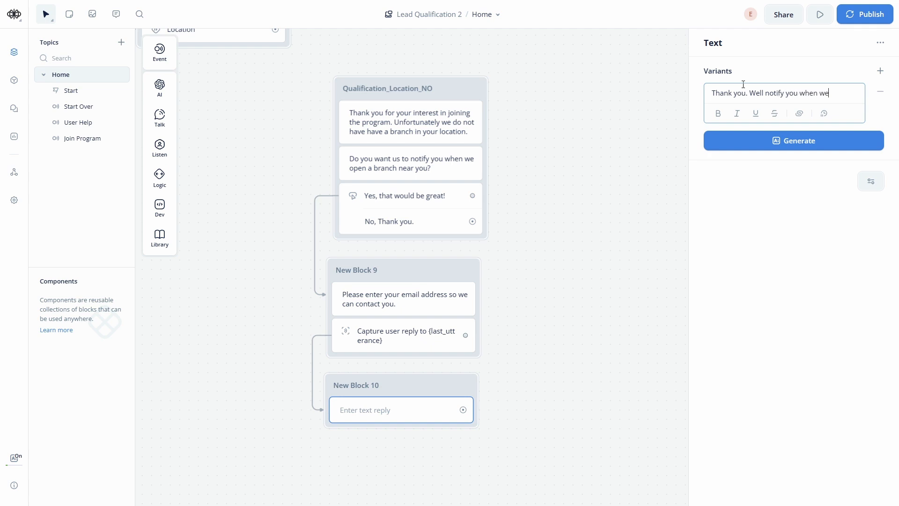
type("new b")
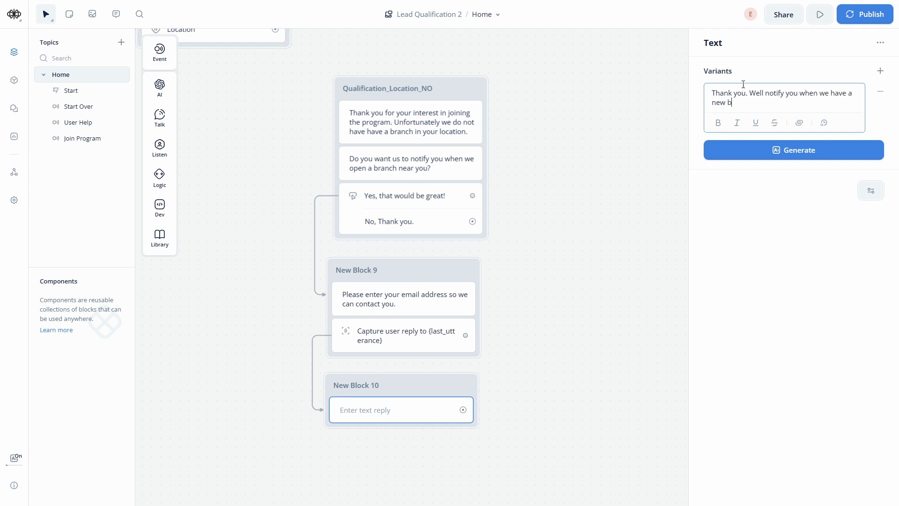
type("ranch near your location.")
left_click(611, 225)
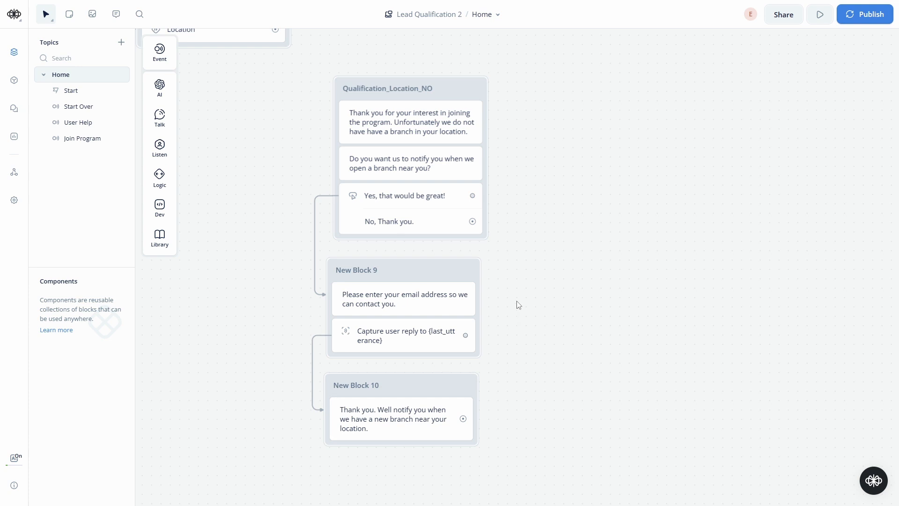
Align the email request block and the thank-you block in a column beneath Qualification_Location_NO.
left_click_drag(521, 300, 539, 344)
left_click_drag(426, 313, 431, 308)
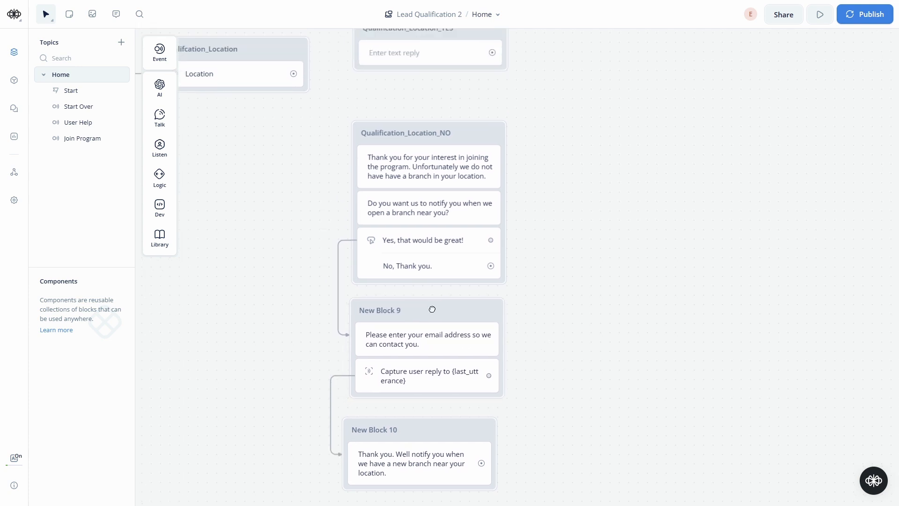
left_click_drag(433, 426, 440, 418)
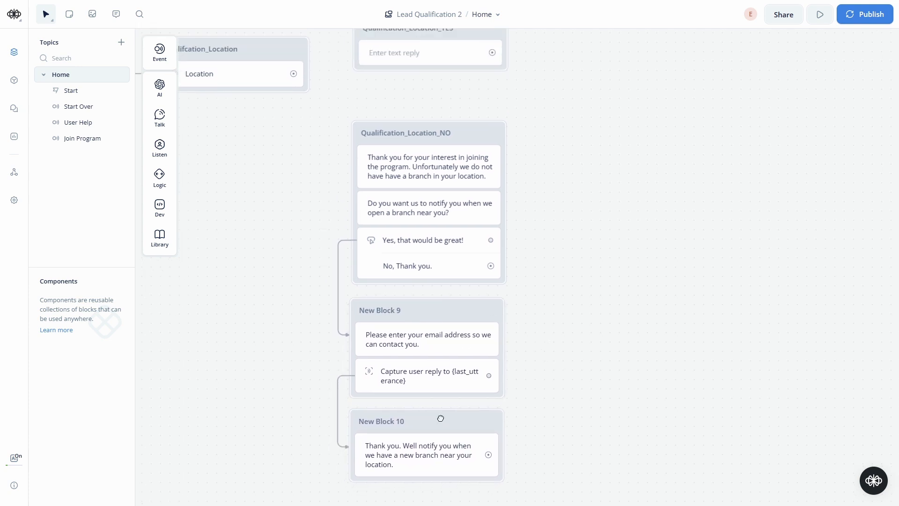
Rename the email address request block as "Lead Generation Step 1".
scroll(517, 263, "down", 3)
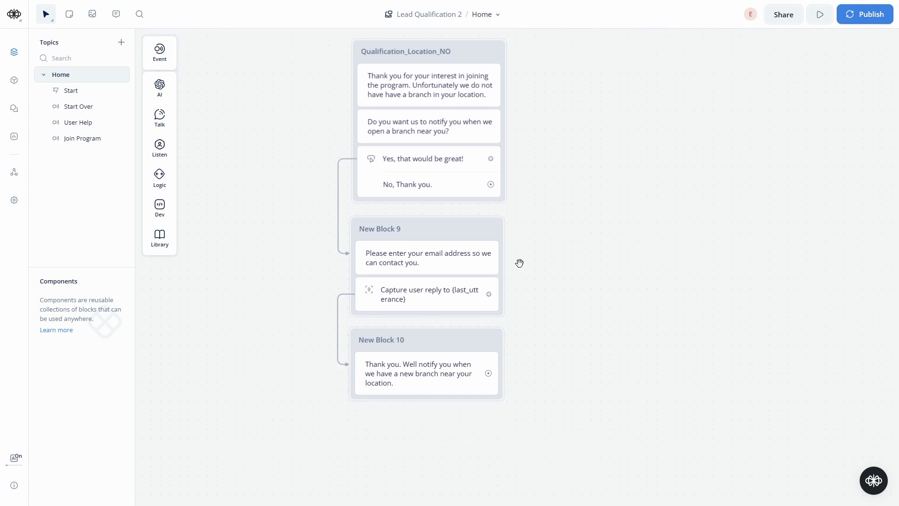
double_click(389, 228)
left_click(388, 229)
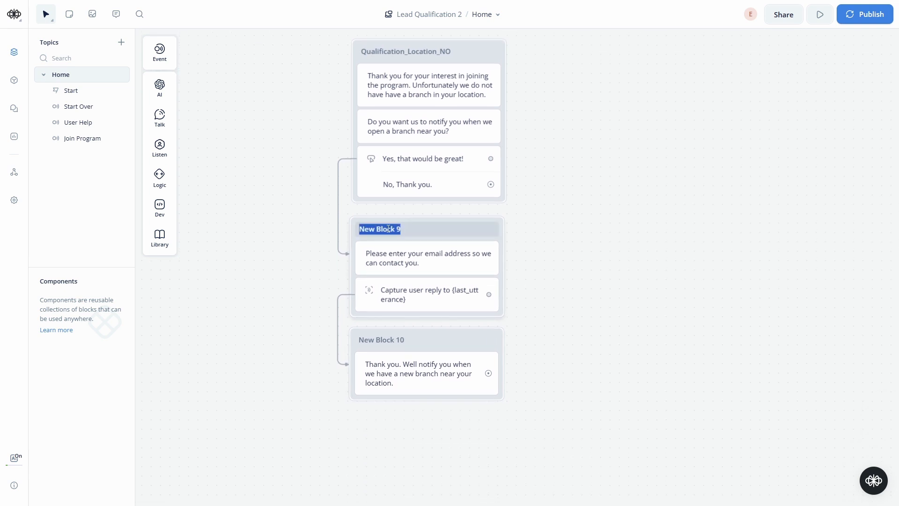
type("Lead Generation Ste")
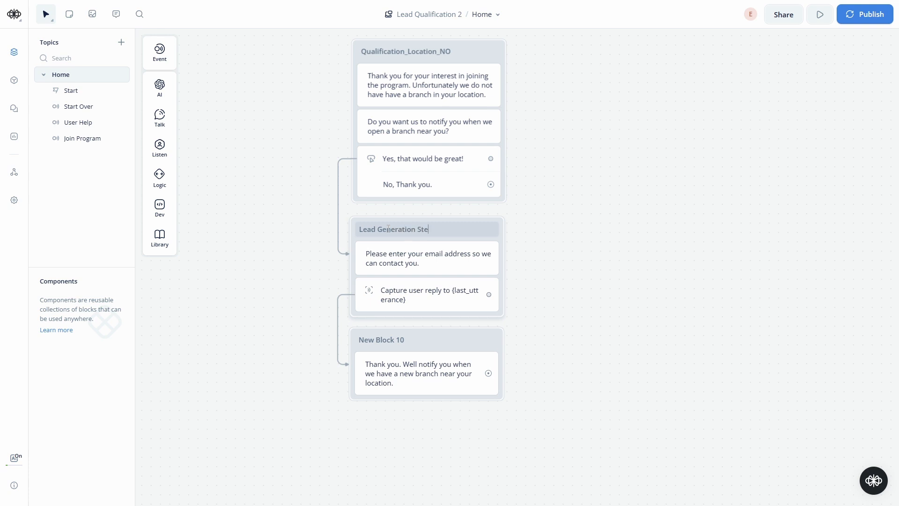
type("p 1")
Rename the thank-you block beneath the email request as "Lead Generation Success".
triple_click(390, 340)
type("Lead Generation Step 1")
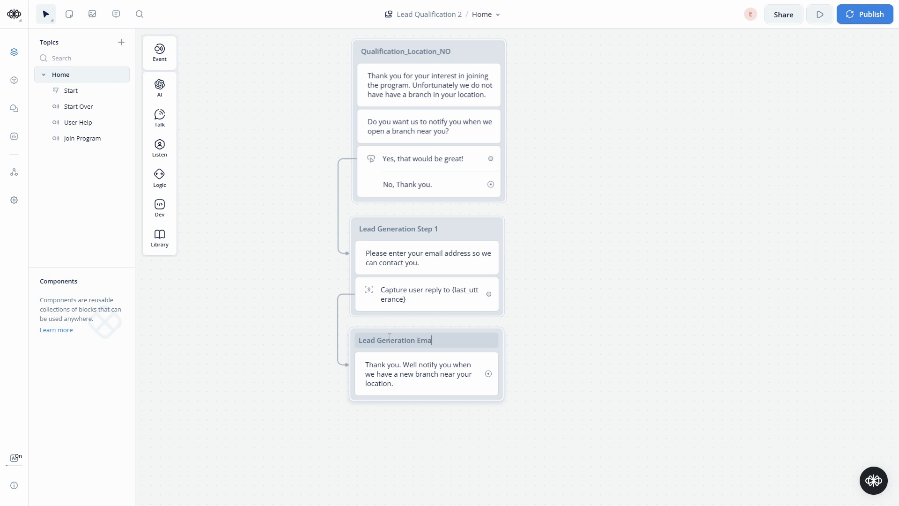
key("BackSpace")
key("BackSpace")
key("BackSpace")
type("Success")
key("Return")
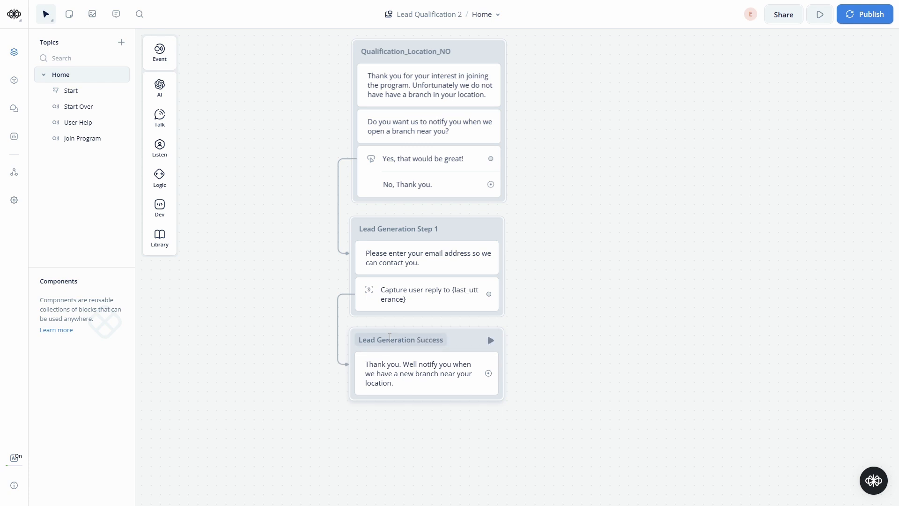
Add a no-match path to the Location condition in the Qualifcation_Location block, leaving its label empty.
left_click_drag(582, 197, 569, 253)
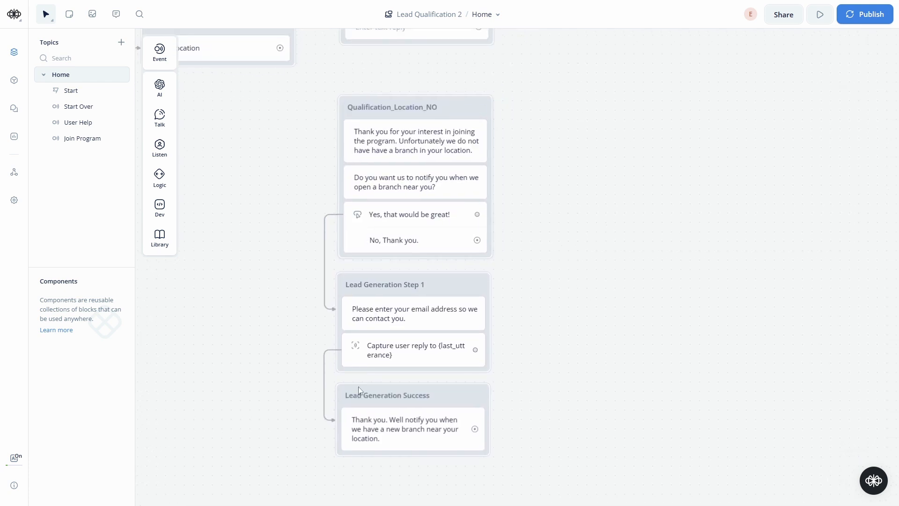
left_click_drag(568, 132, 679, 417)
left_click_drag(646, 389, 637, 303)
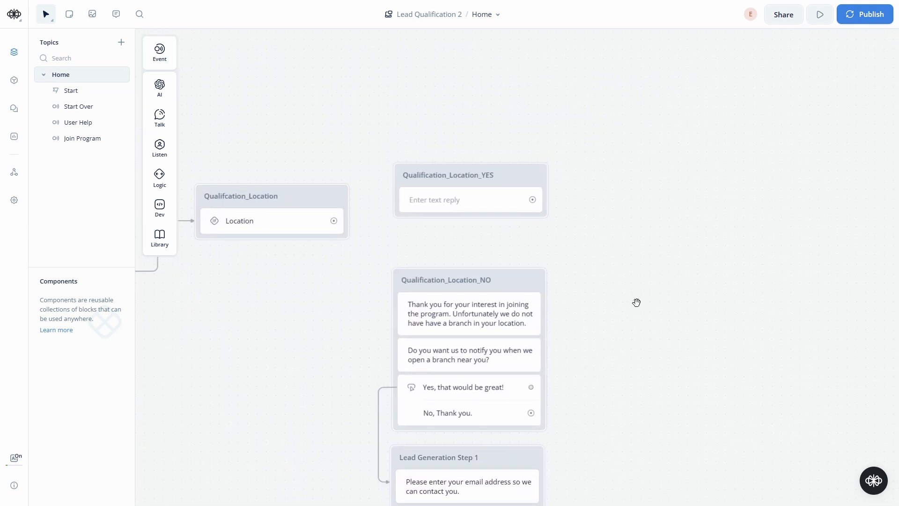
left_click(255, 255)
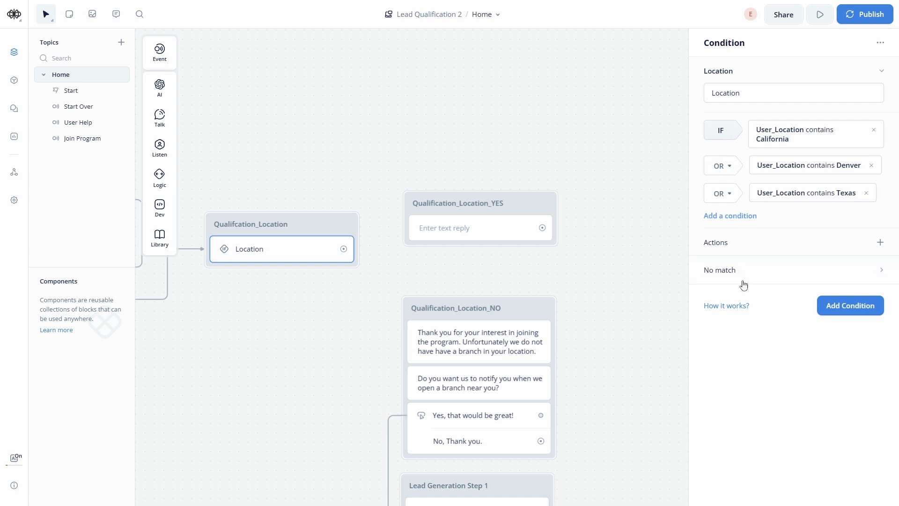
left_click(733, 270)
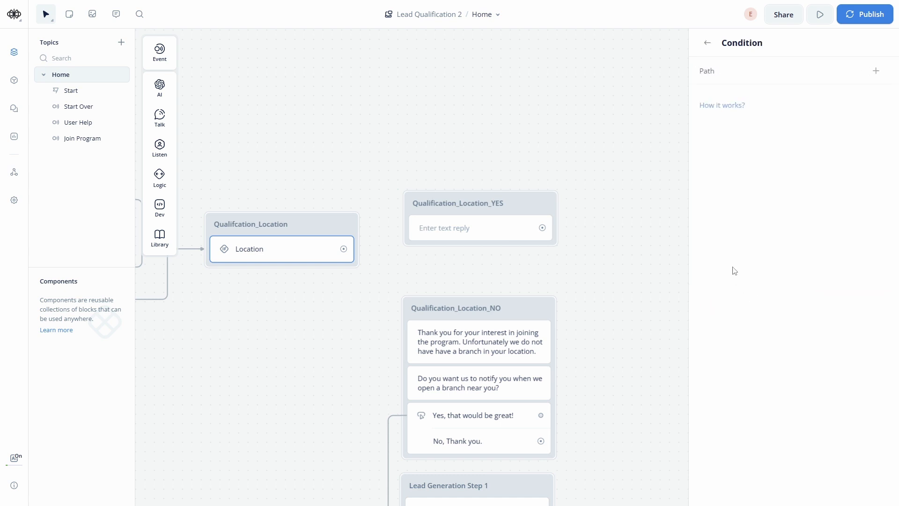
left_click(880, 70)
left_click(835, 90)
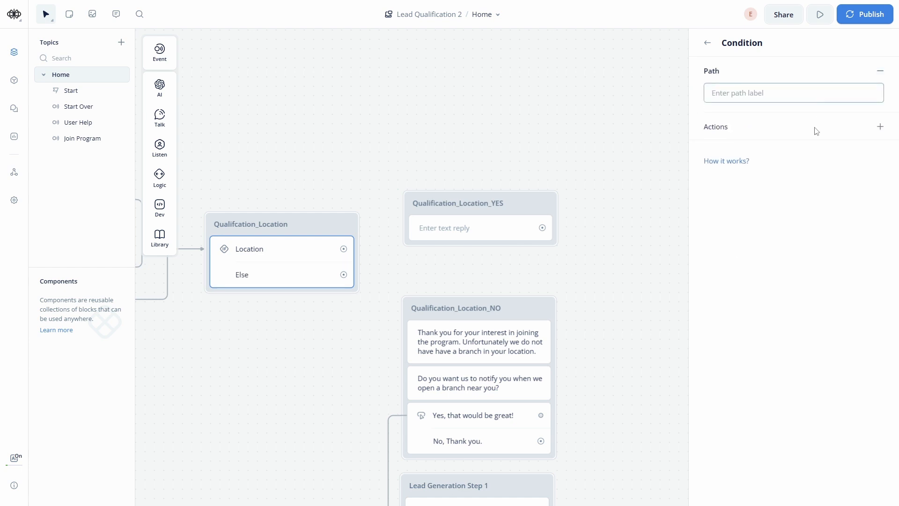
Give the Location condition's no-match path a Go to Block action targeting Qualification_Location_NO.
left_click(880, 126)
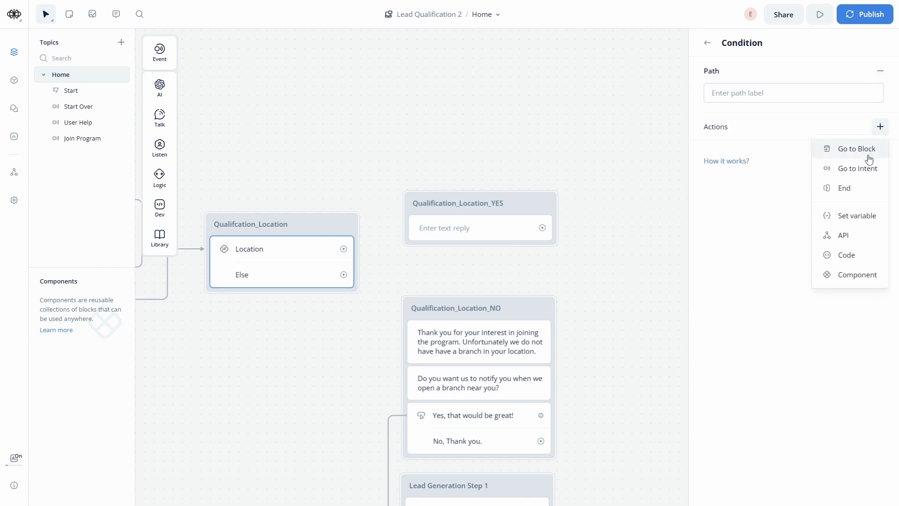
left_click(867, 151)
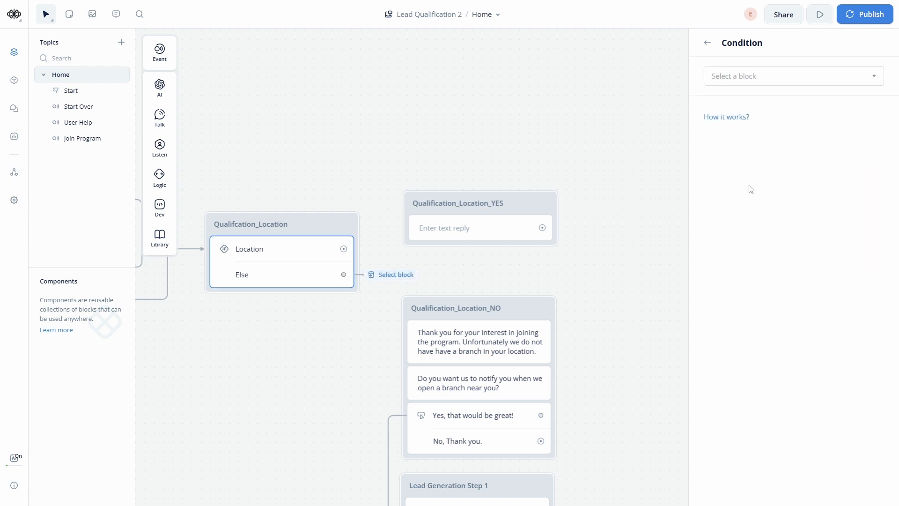
left_click(758, 83)
mouse_move(749, 140)
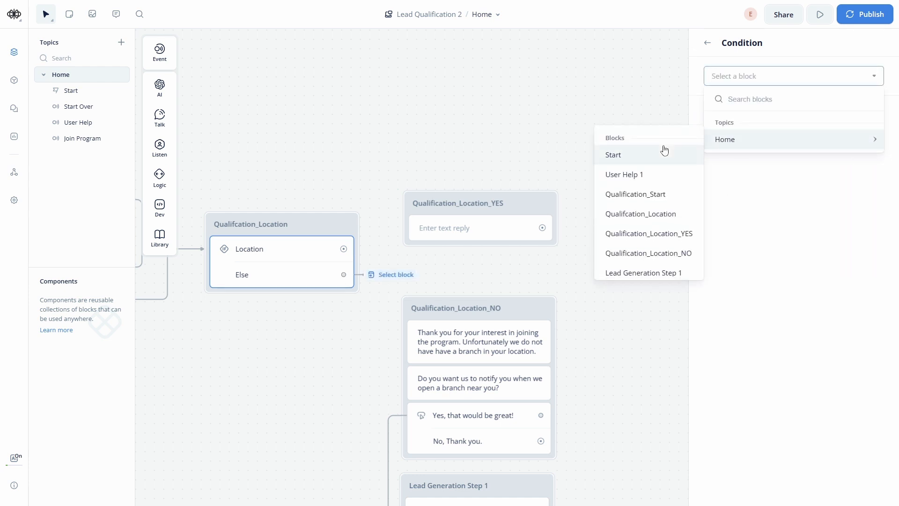
left_click(663, 255)
scroll(642, 286, "down", 3)
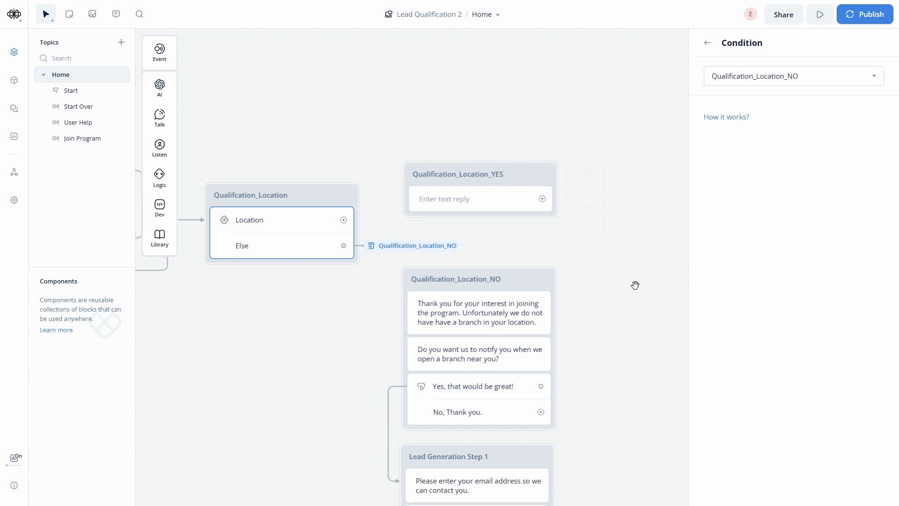
left_click(634, 284)
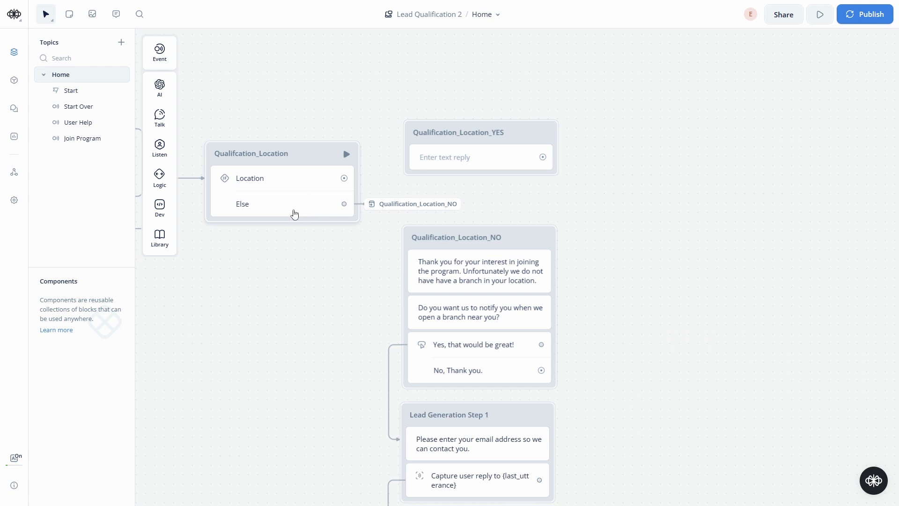
Set the text reply in Qualification_Location_YES to "How old are you?".
scroll(683, 205, "down", 5)
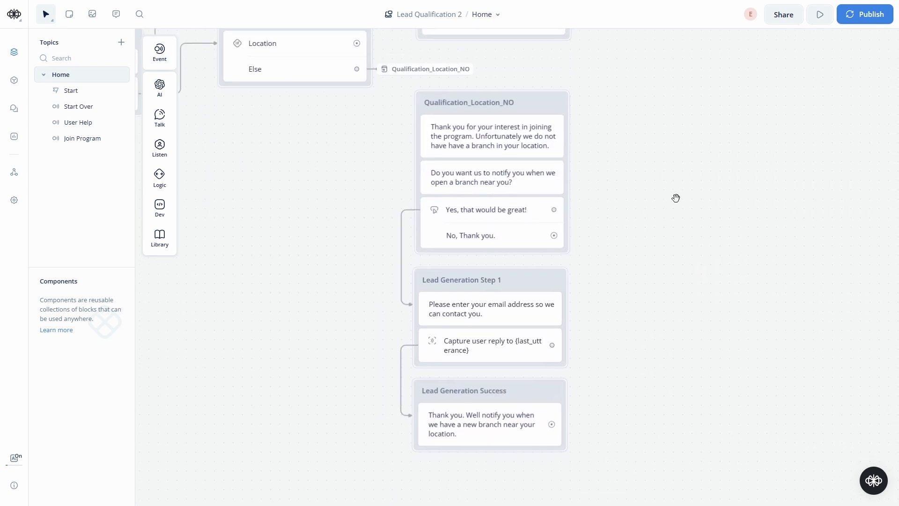
scroll(470, 271, "up", 9)
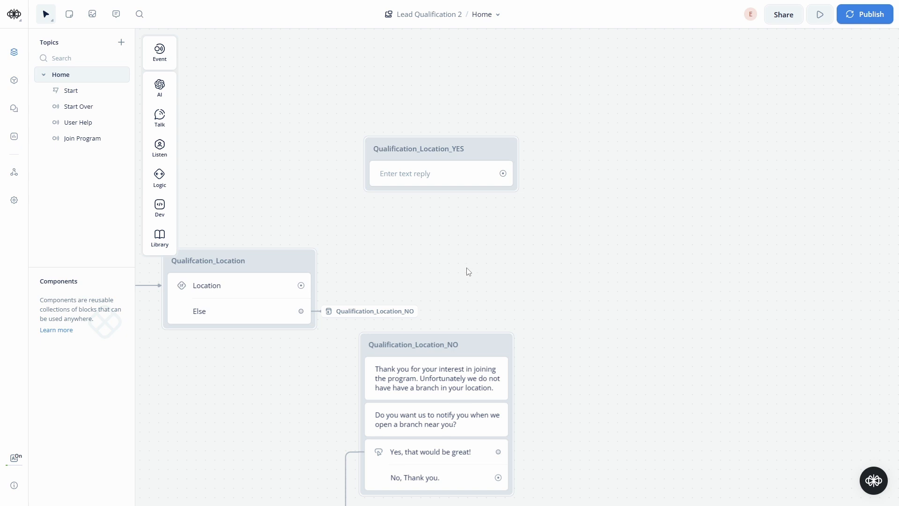
left_click_drag(439, 280, 416, 317)
scroll(507, 263, "right", 1)
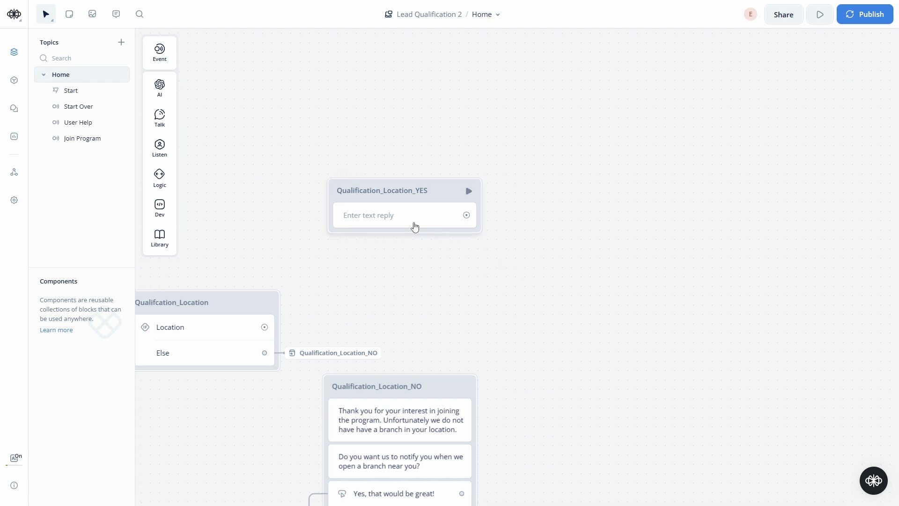
left_click(414, 224)
left_click(724, 96)
type("How")
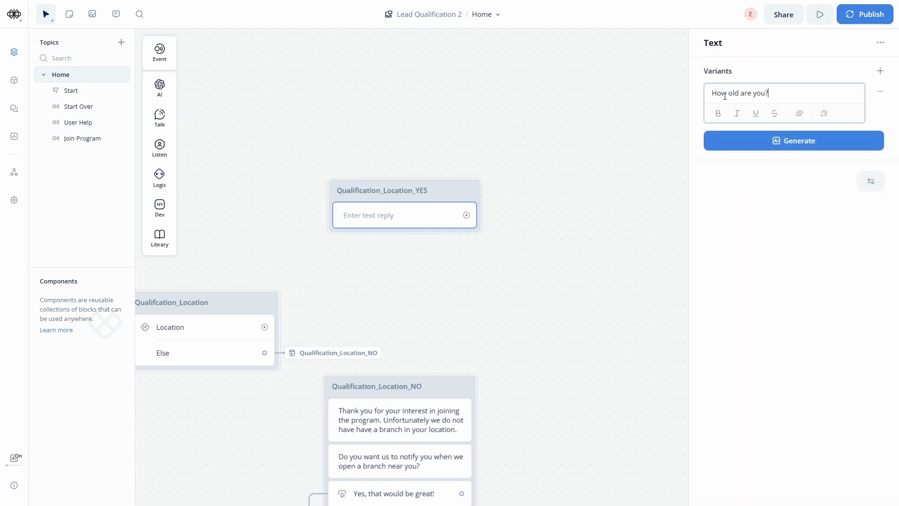
type(" old are you?")
key("Escape")
Add a Capture step for the entire user reply beneath the age question in Qualification_Location_YES.
mouse_move(165, 157)
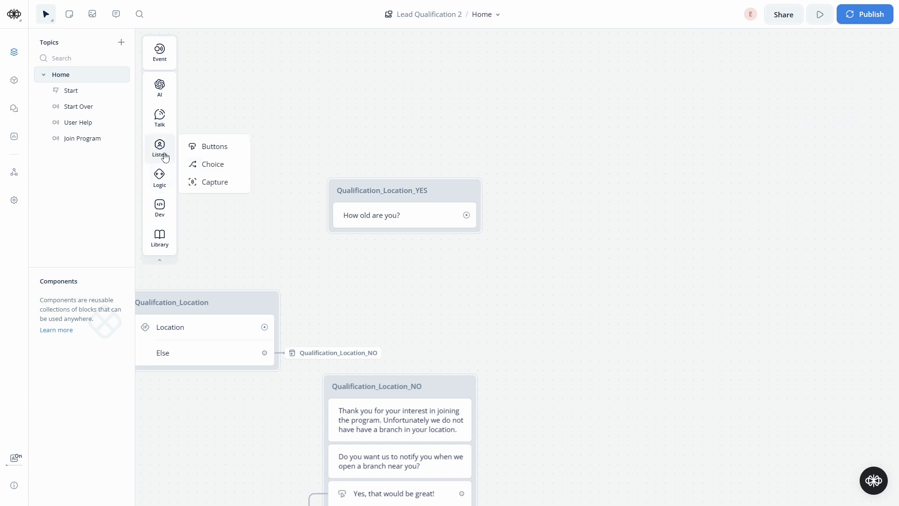
left_click_drag(209, 181, 440, 258)
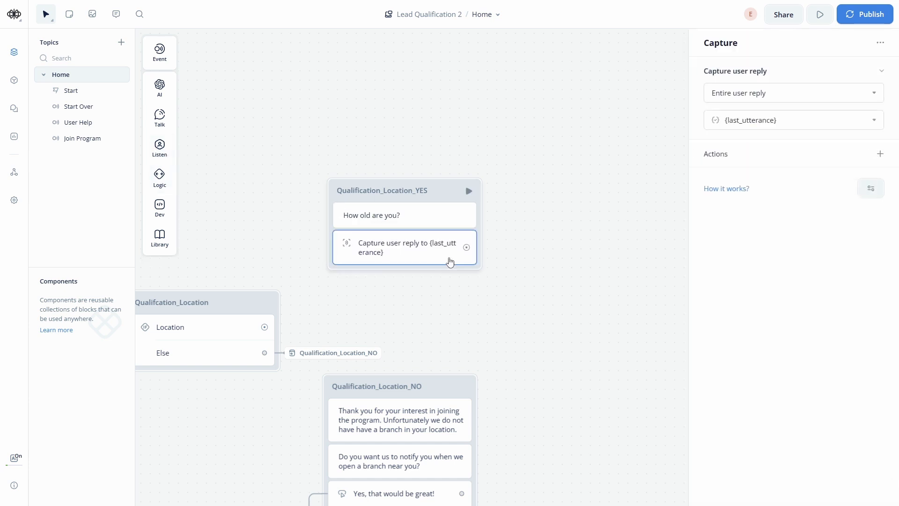
left_click(785, 100)
left_click(808, 295)
Create the variable User_Age with the description "age of the user" and store the captured reply in it.
left_click(805, 123)
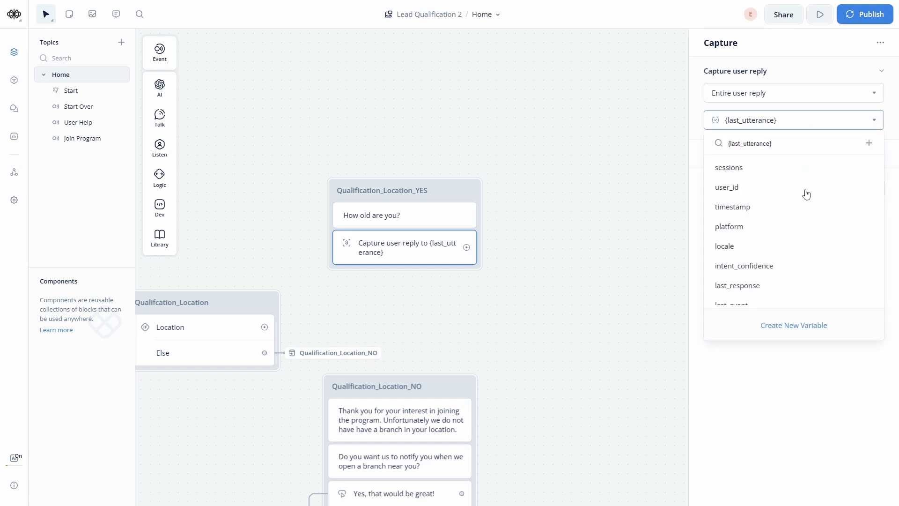
left_click(799, 326)
key("ctrl+a")
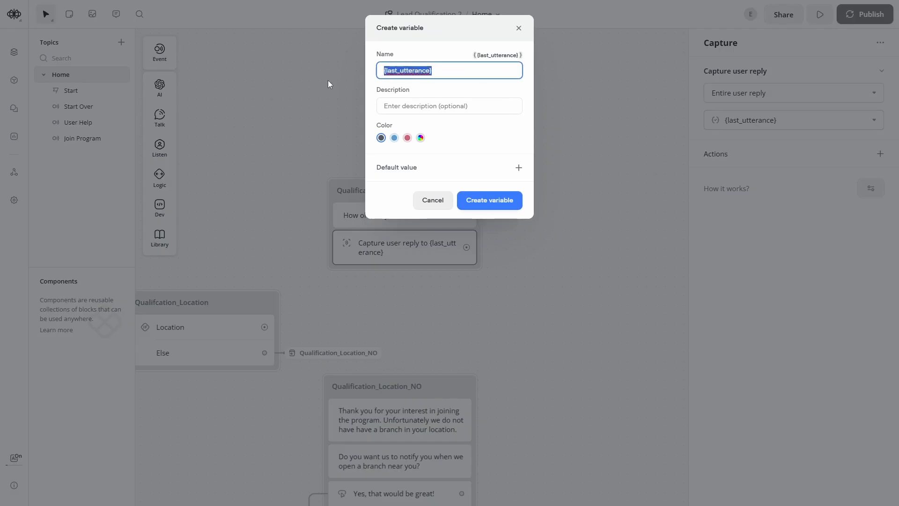
type("User_Age")
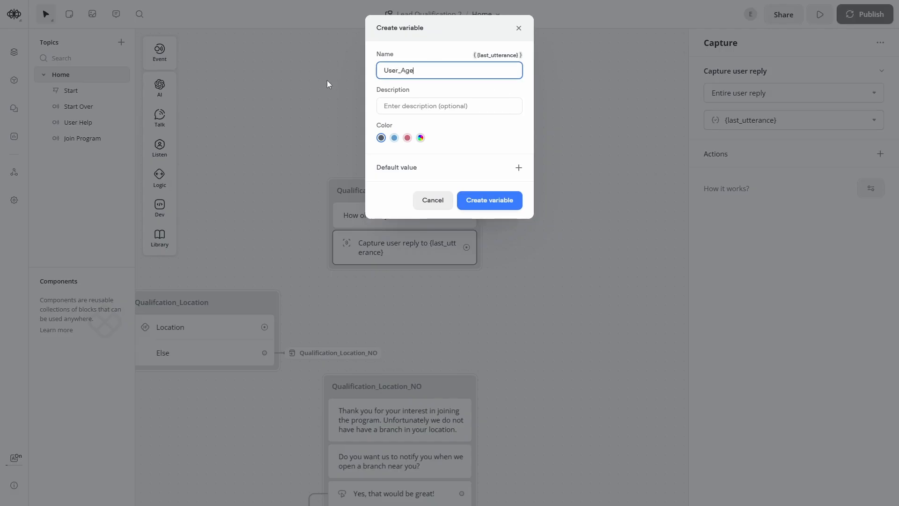
left_click(423, 101)
type("age of the user")
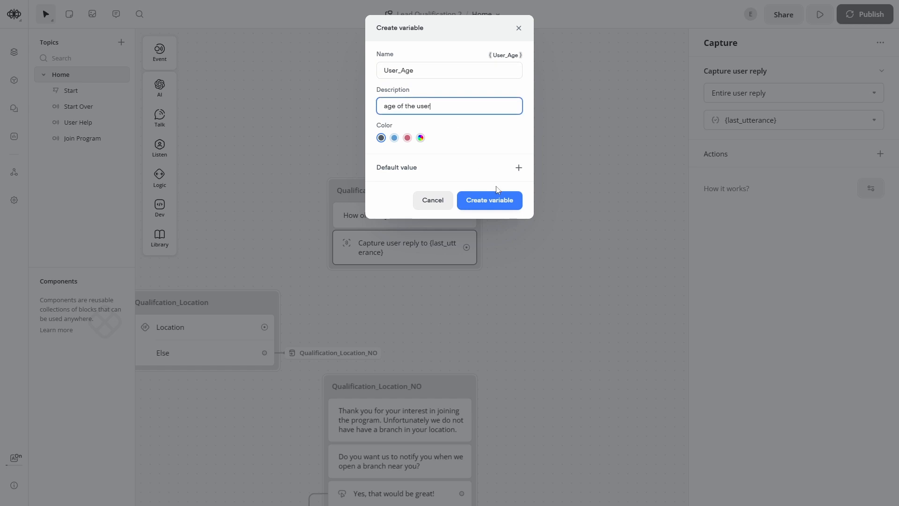
left_click(497, 205)
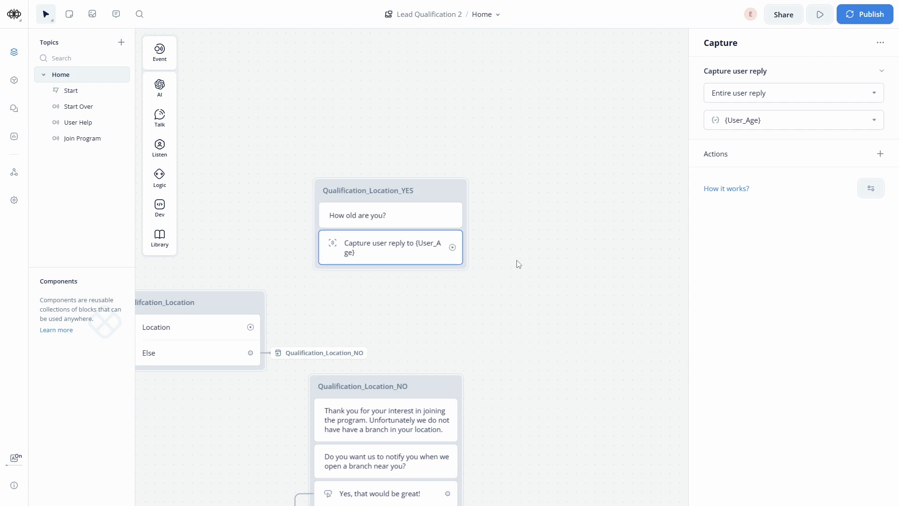
left_click_drag(514, 259, 435, 260)
left_click(409, 263)
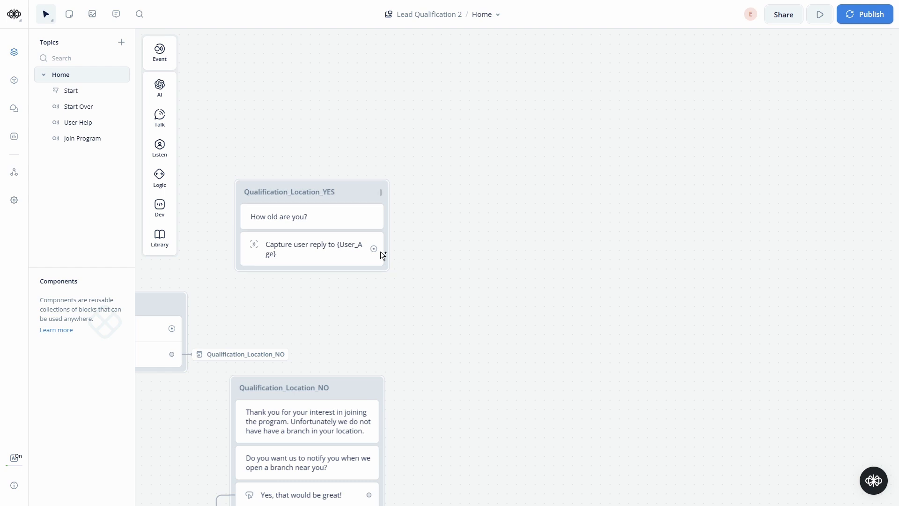
Place a new Condition block to the upper right of Qualification_Location_YES and connect the age Capture step to it.
mouse_move(160, 159)
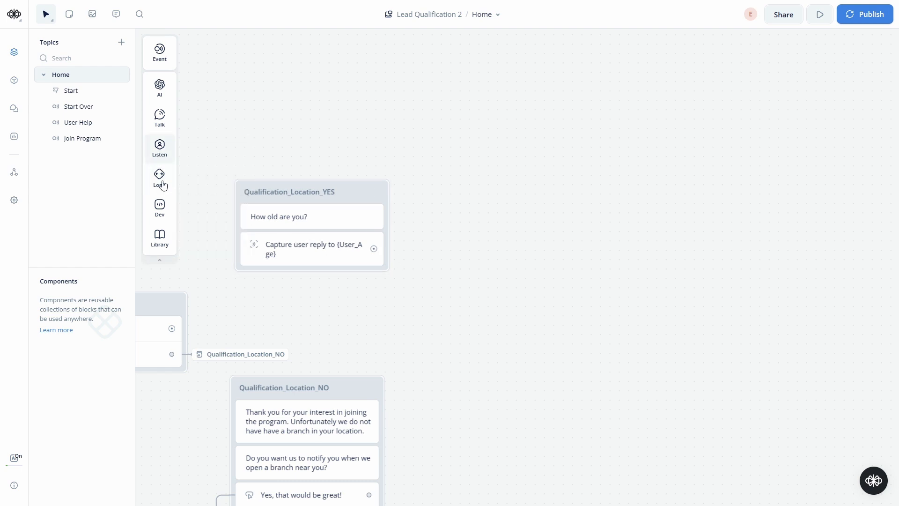
mouse_move(159, 180)
left_click_drag(235, 178, 515, 177)
left_click_drag(375, 253, 452, 168)
left_click_drag(524, 158, 535, 147)
Rename the new Condition block as Qualification_Age.
double_click(481, 135)
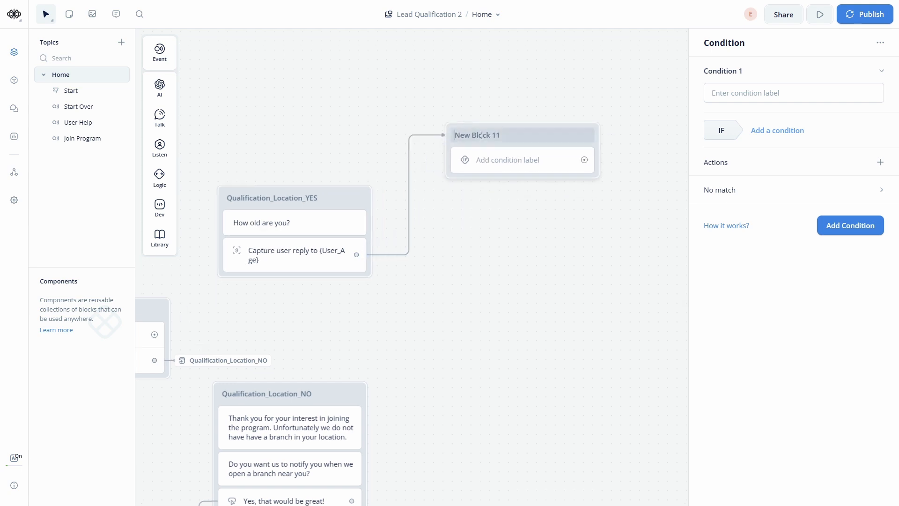
double_click(482, 135)
key("ctrl+a")
type("Qualification")
key("Return")
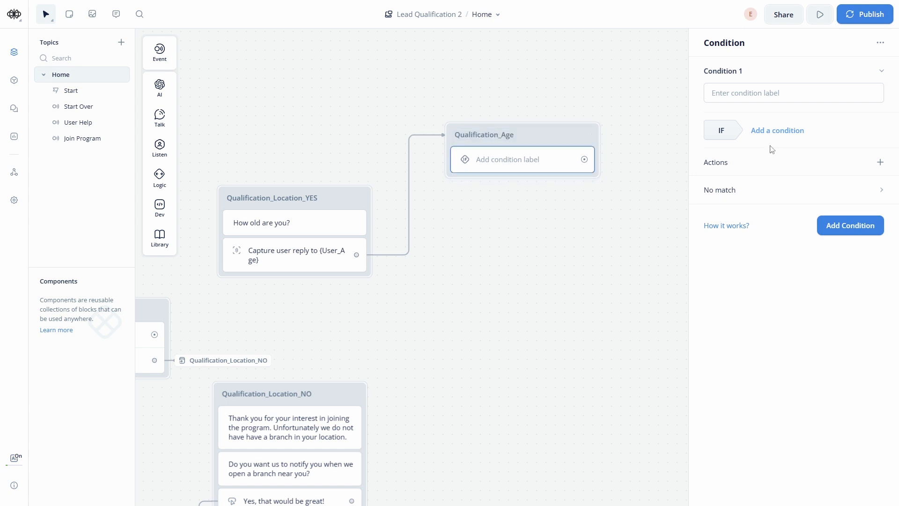
Add a variable condition to Qualification_Age requiring User_Age to be greater than or equal to 30.
left_click(777, 136)
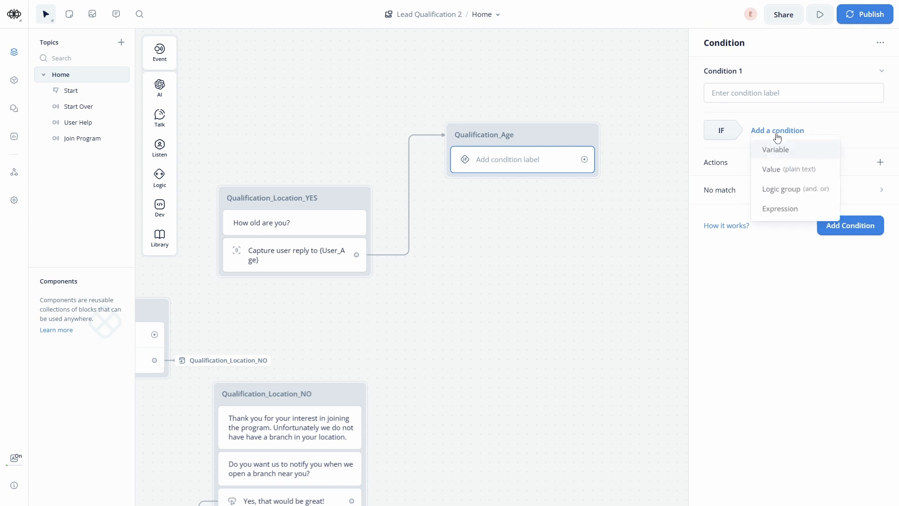
left_click(791, 149)
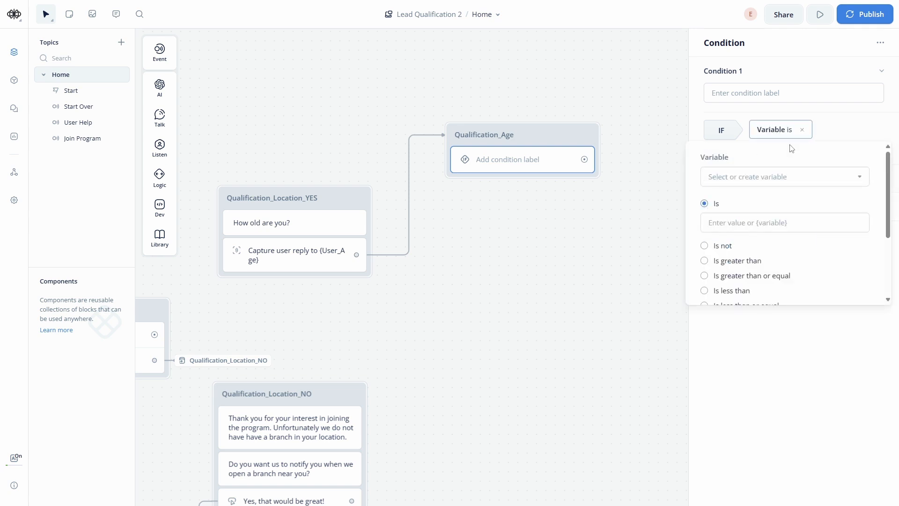
left_click(779, 176)
scroll(801, 245, "down", 1)
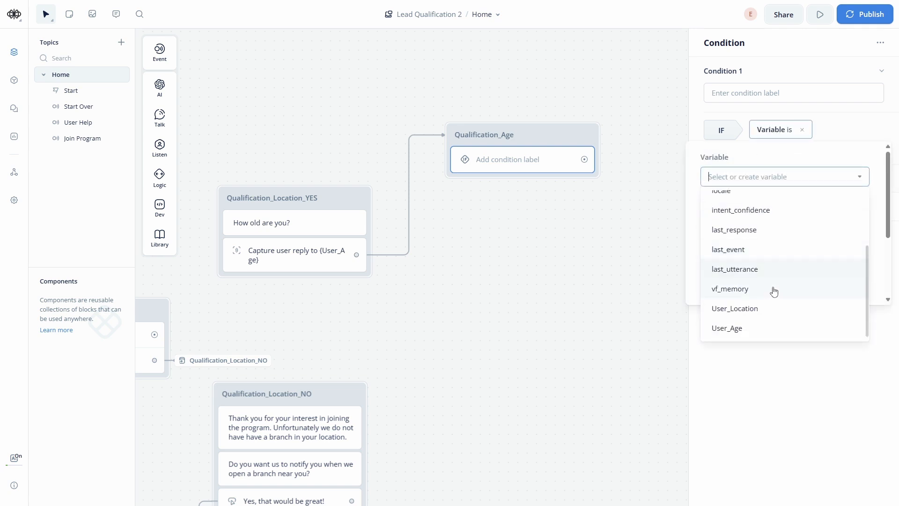
left_click(750, 333)
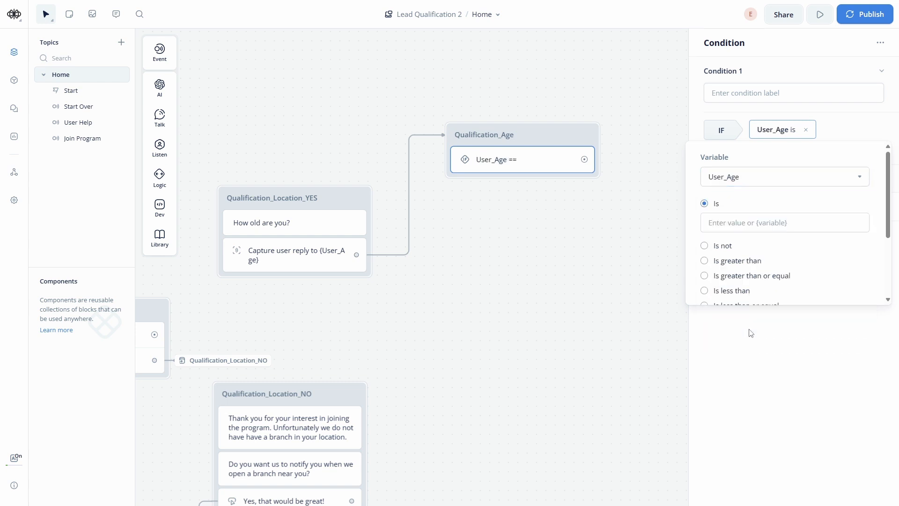
scroll(760, 232, "down", 1)
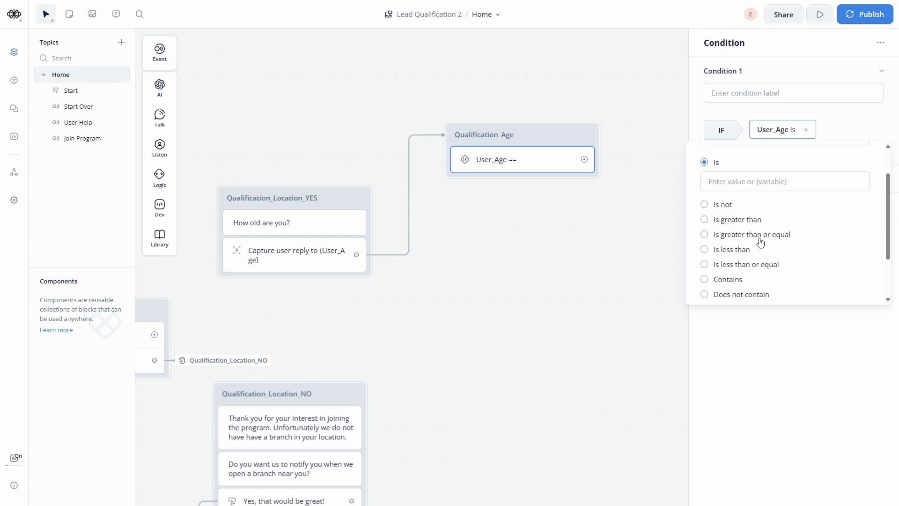
left_click(760, 235)
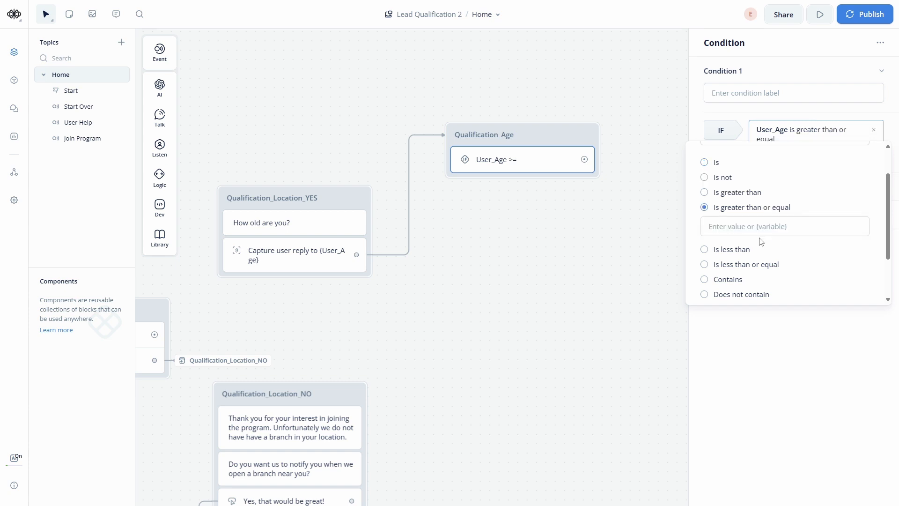
left_click(763, 227)
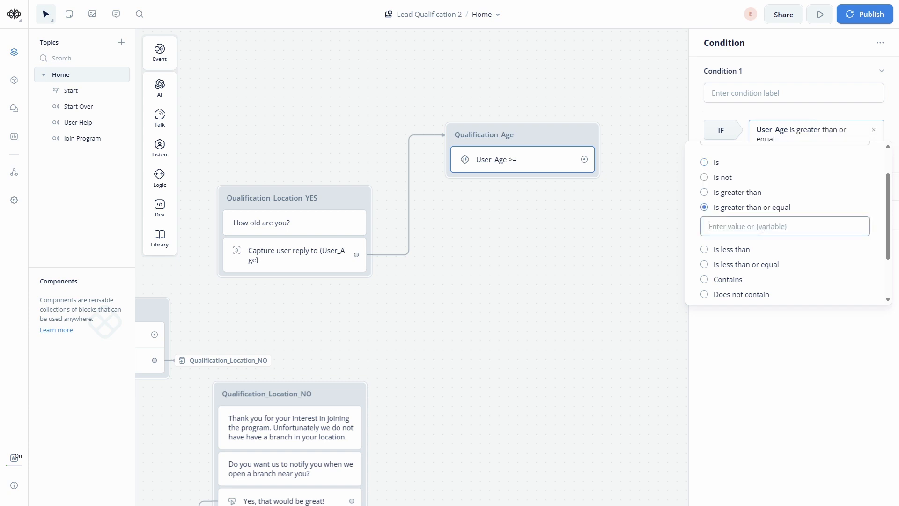
type("30")
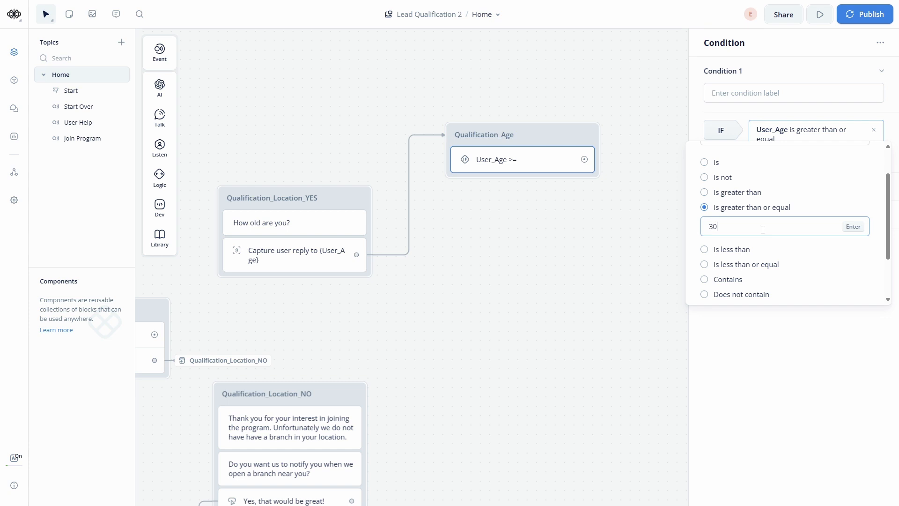
key("Return")
Add an AND condition requiring User_Age to be less than or equal to 45, and label the whole condition Age_Qualified.
left_click(748, 161)
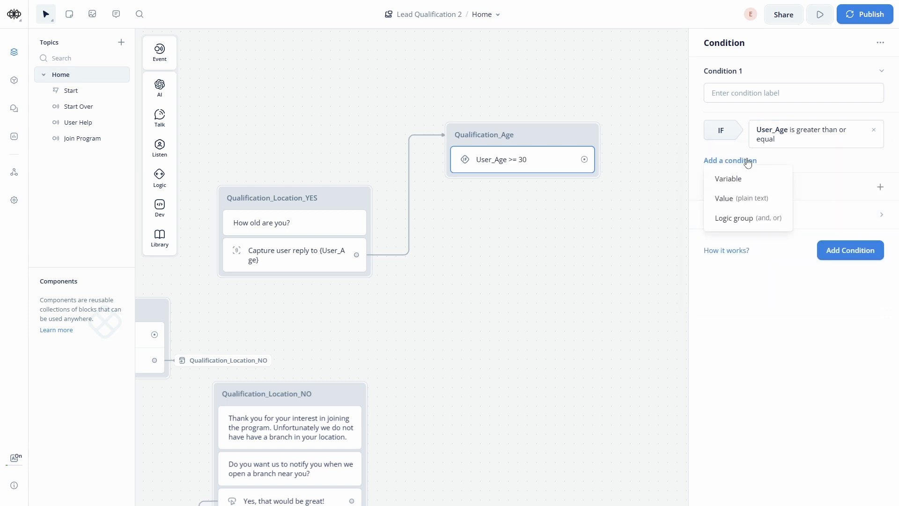
left_click(738, 179)
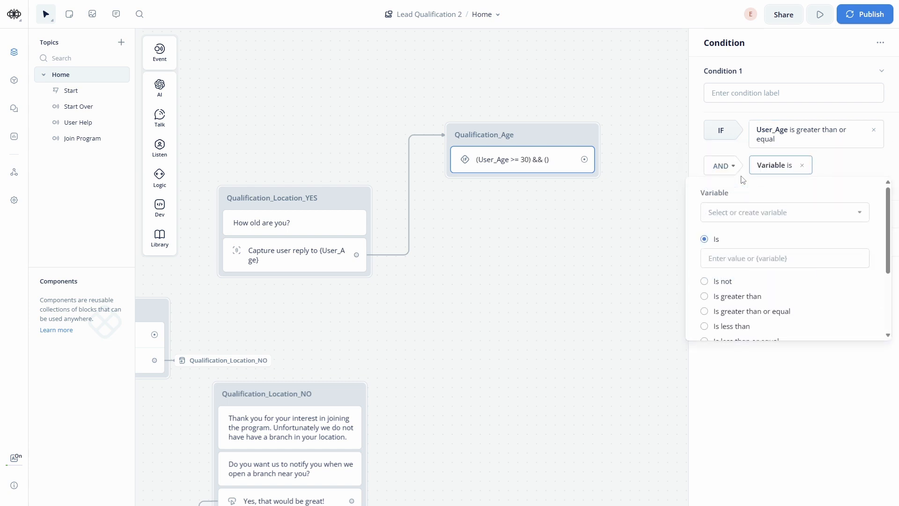
left_click(783, 171)
left_click(783, 171)
left_click(782, 211)
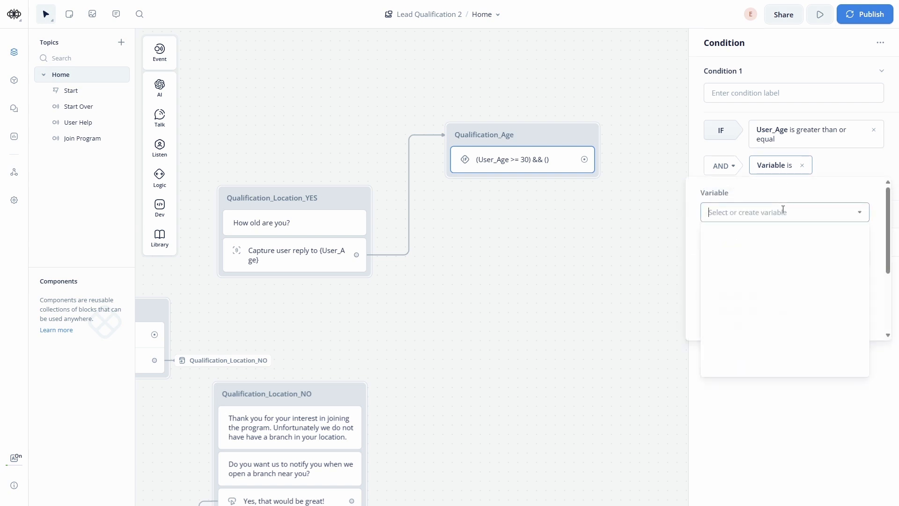
left_click(756, 364)
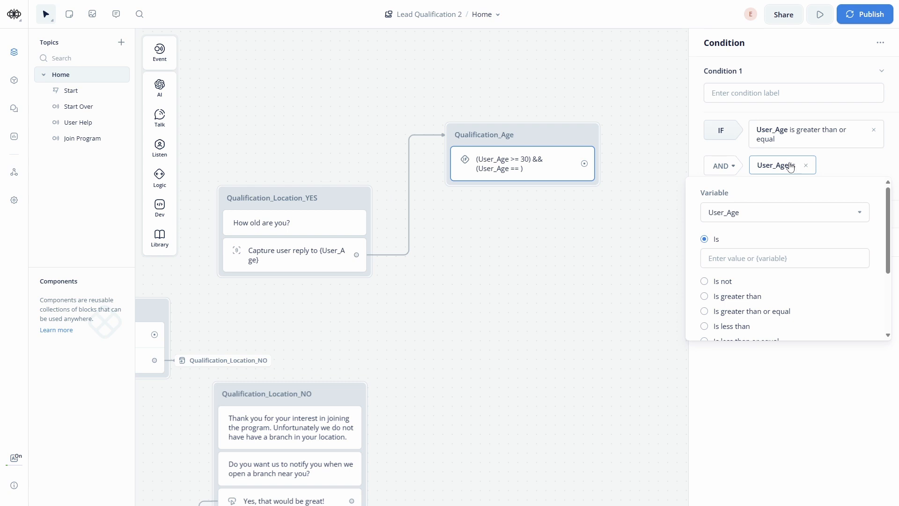
scroll(767, 267, "down", 1)
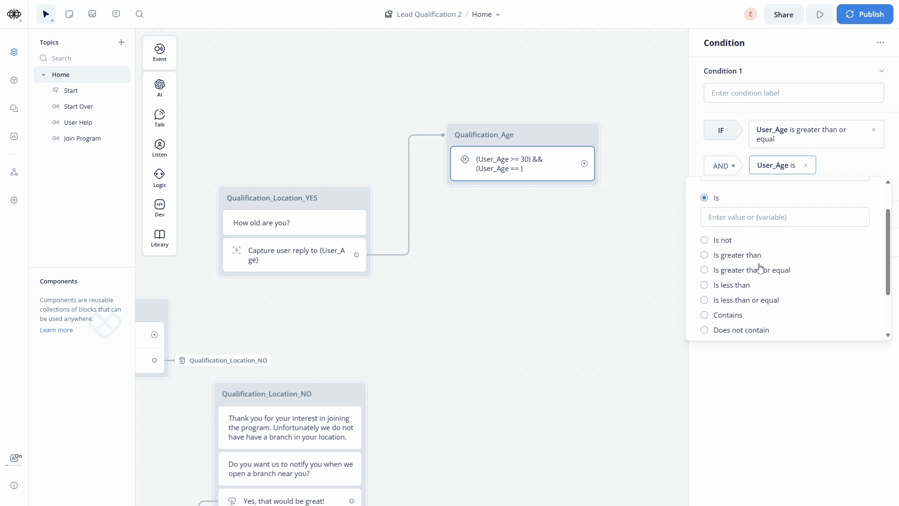
left_click(744, 300)
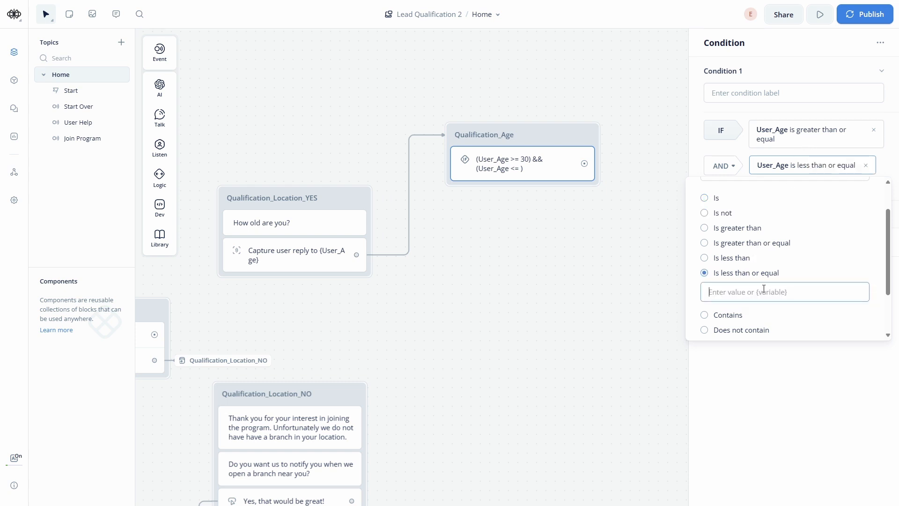
type("45")
key("Return")
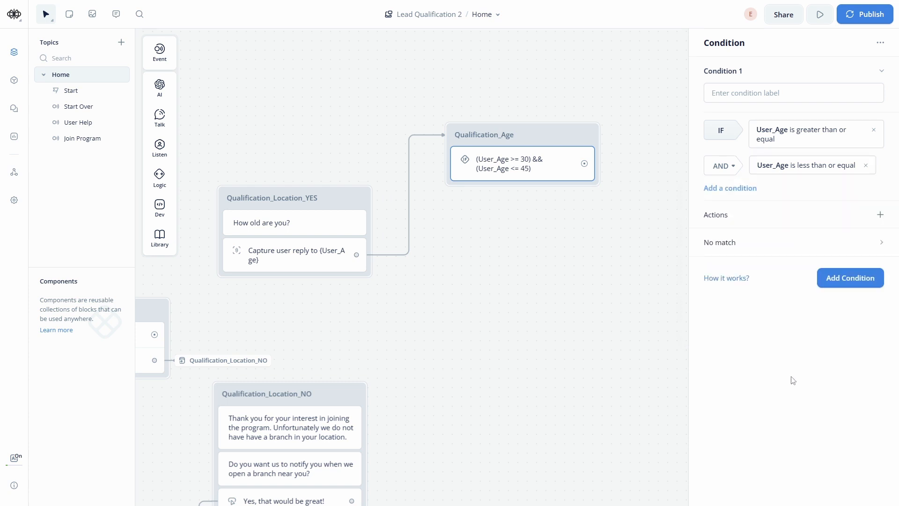
type("Age_")
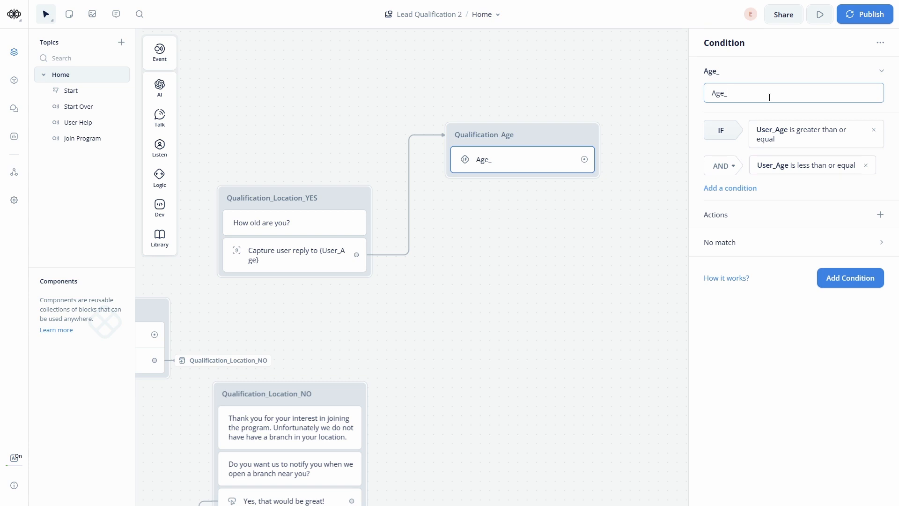
type("Qualified")
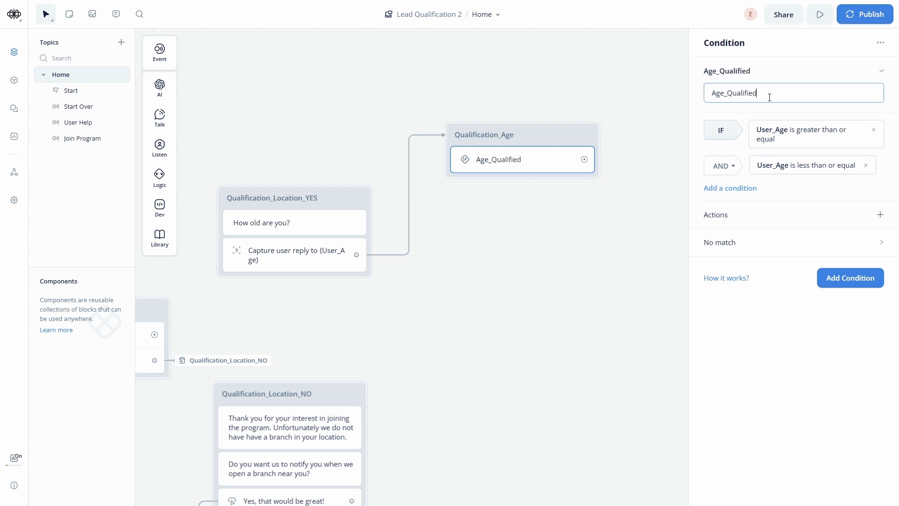
Add a second condition to the Qualification_Age block and label it Age_Not_Qualified.
left_click(849, 286)
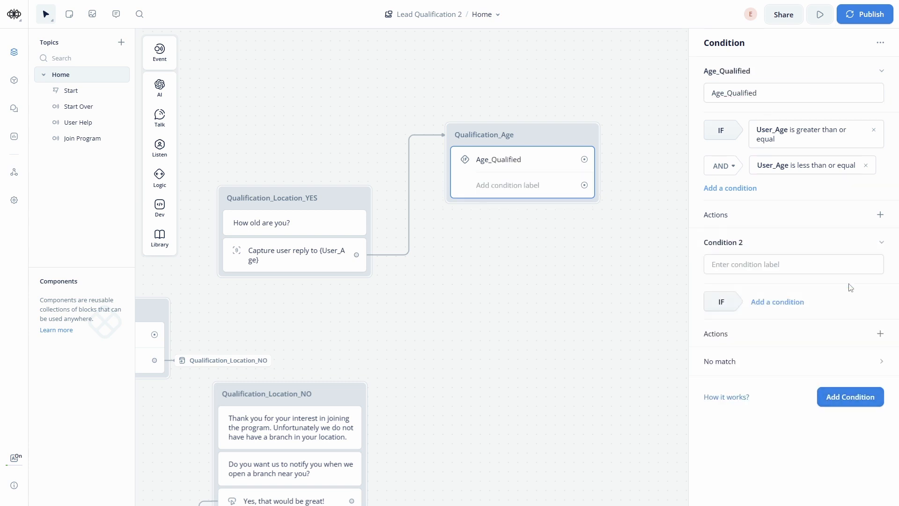
left_click(785, 265)
type("Age")
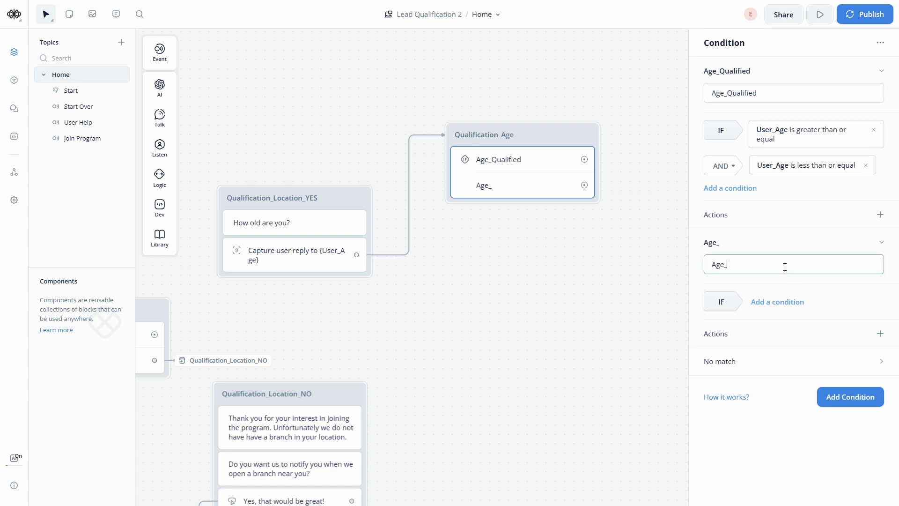
type("_Not_Qualified")
Set the Age_Not_Qualified condition to match when the variable User_Age is less than 30.
left_click(783, 305)
left_click(784, 323)
left_click(775, 345)
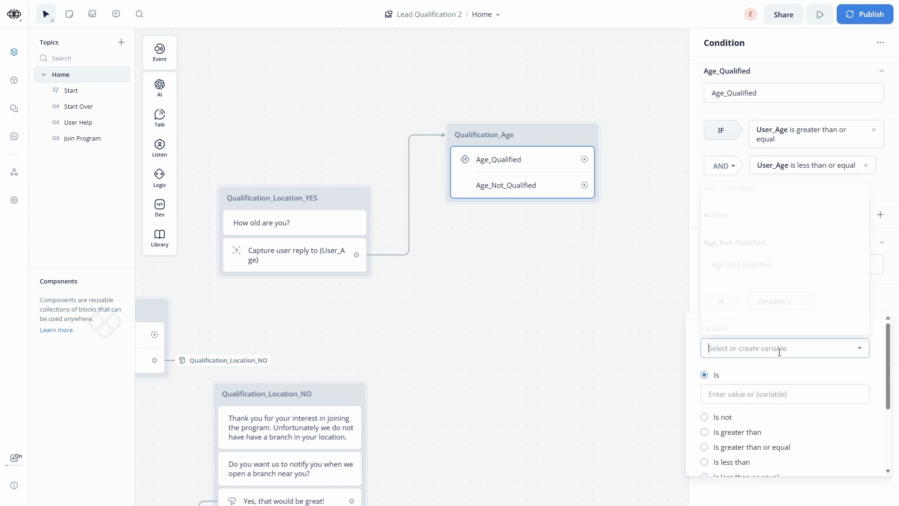
left_click(766, 462)
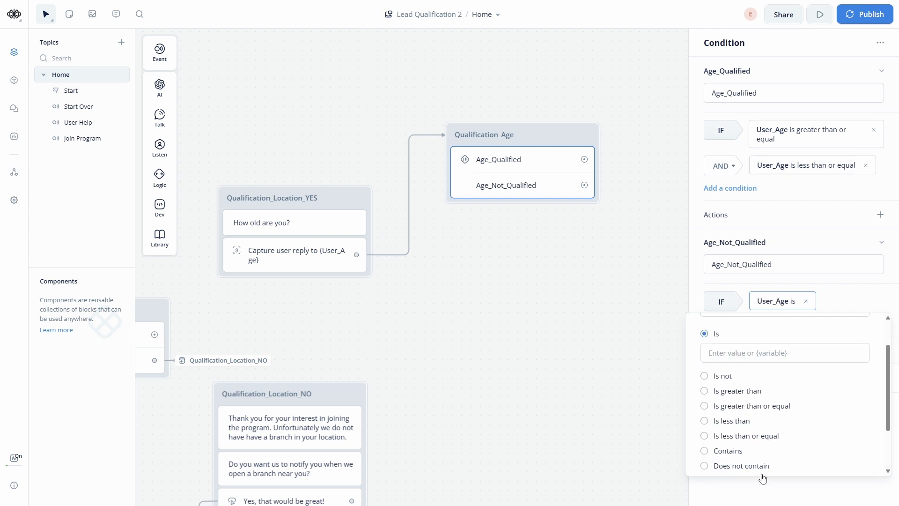
left_click(738, 420)
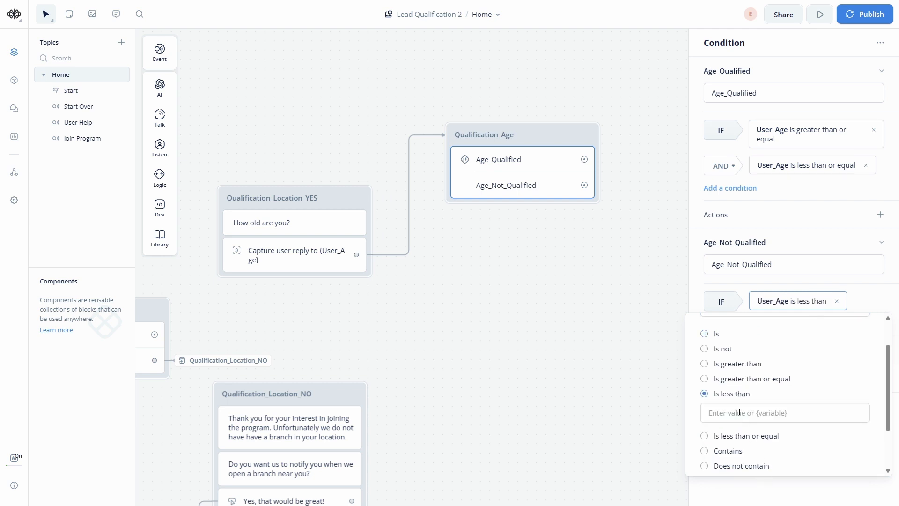
left_click(758, 411)
type("3")
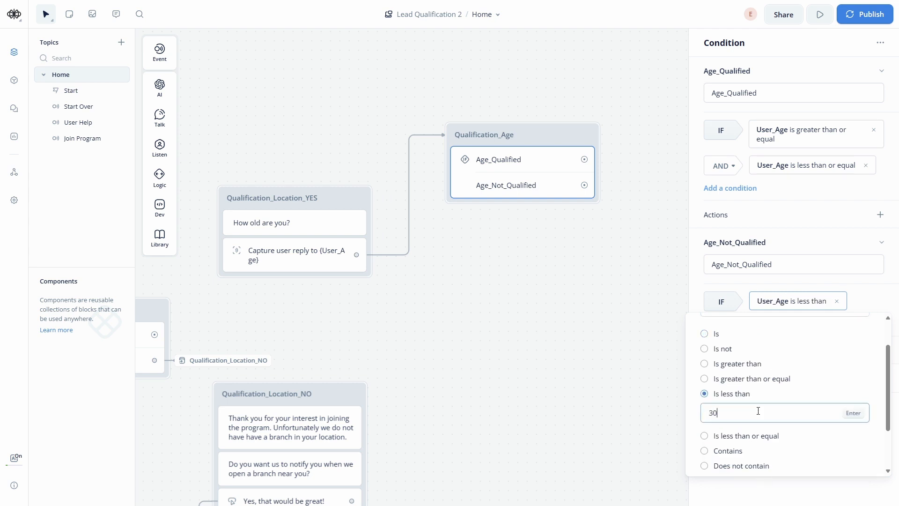
type("0")
key("Return")
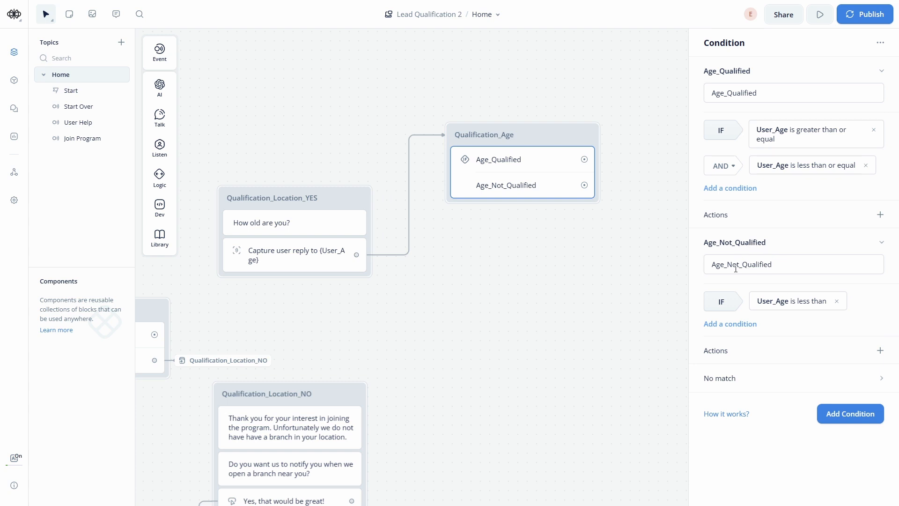
Add a Go to Block action to the Location condition in Qualifcation_Location, targeting the Home block Qualification_Location_YES.
left_click_drag(370, 330, 536, 257)
left_click(278, 267)
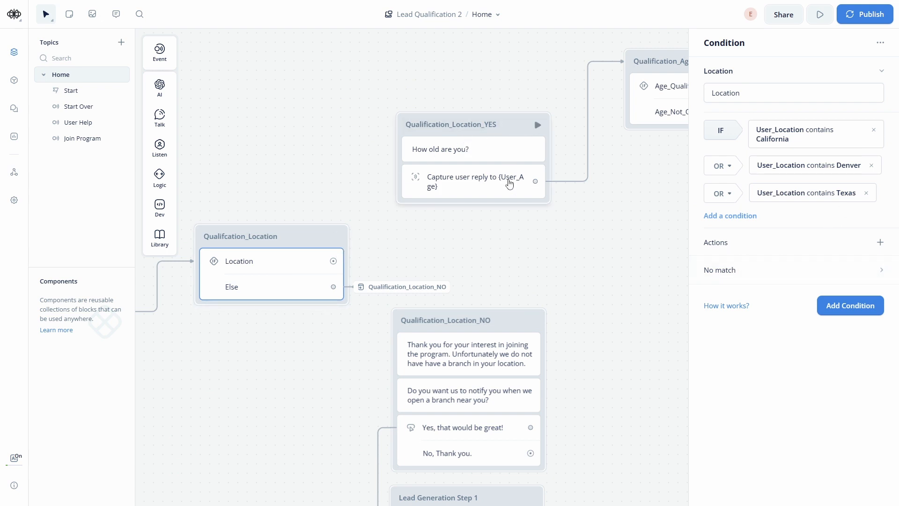
left_click(879, 242)
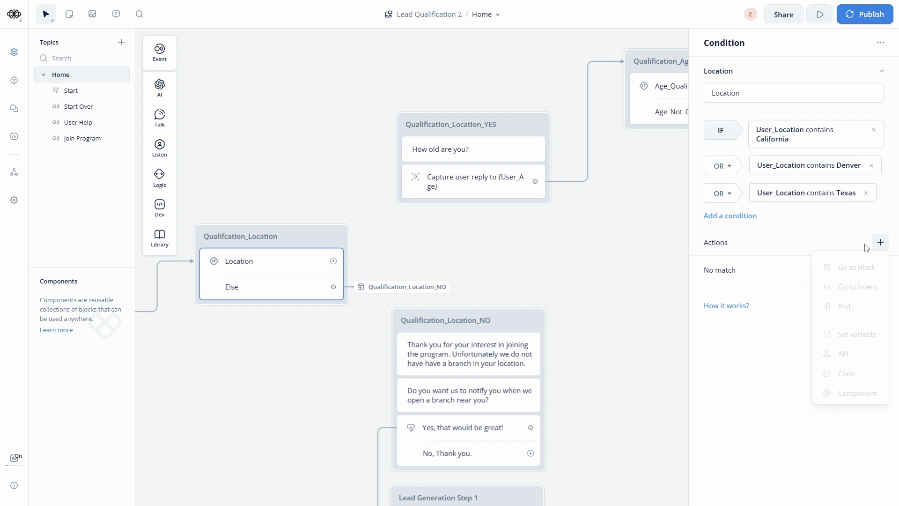
left_click(843, 270)
left_click(733, 80)
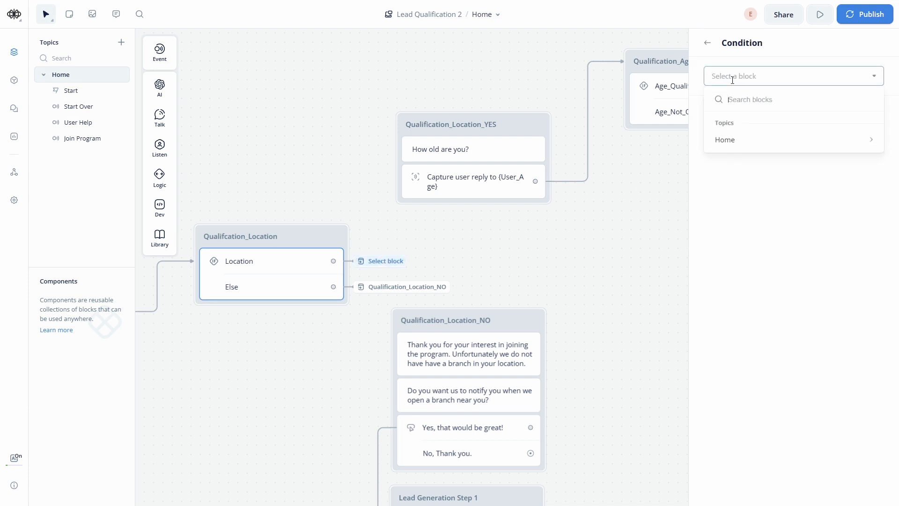
mouse_move(739, 142)
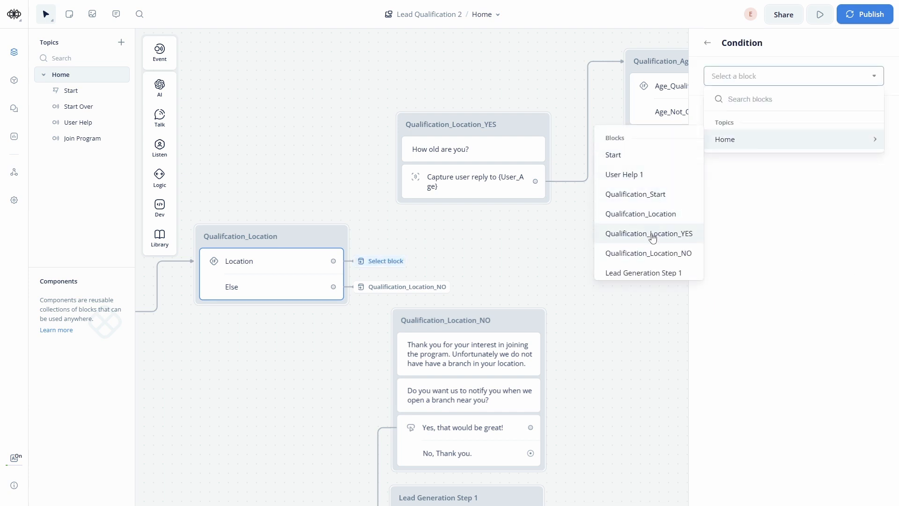
left_click(652, 239)
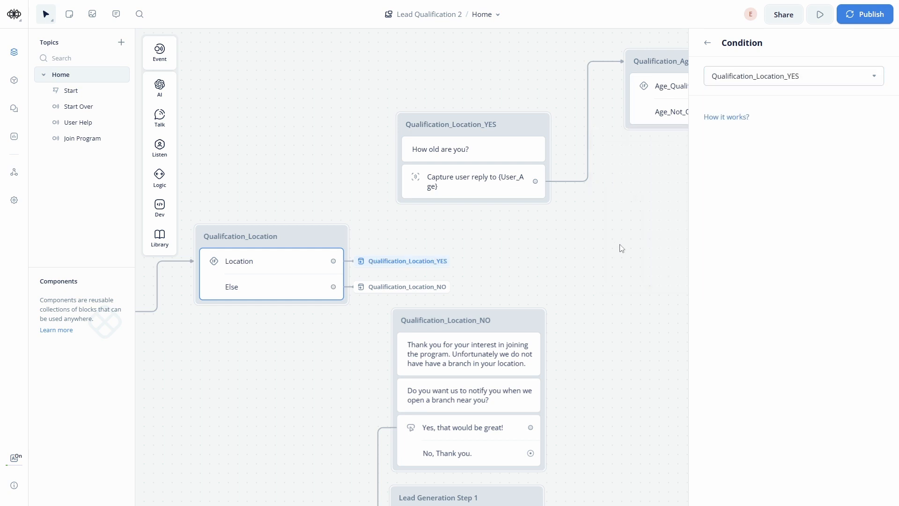
left_click(570, 271)
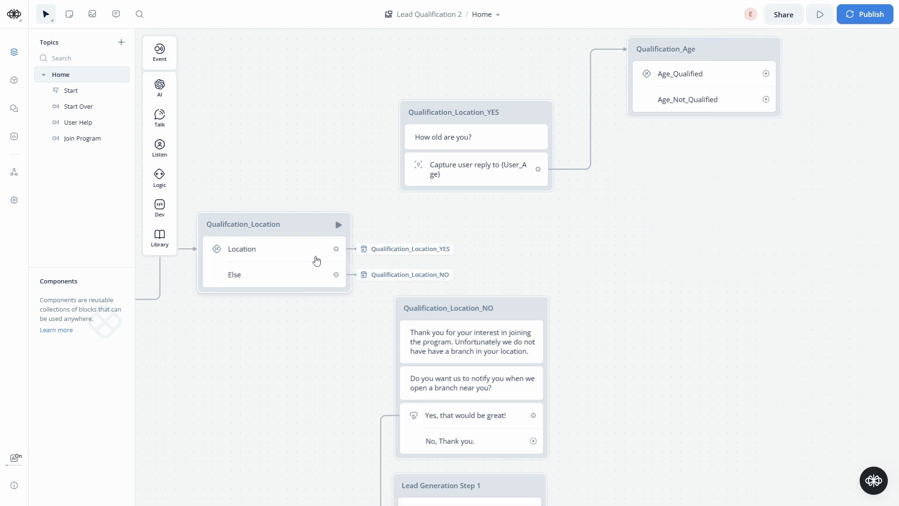
Add a text block connected to the Age_Not_Qualified path of Qualification_Age, placed below and to its right.
left_click_drag(687, 246, 601, 365)
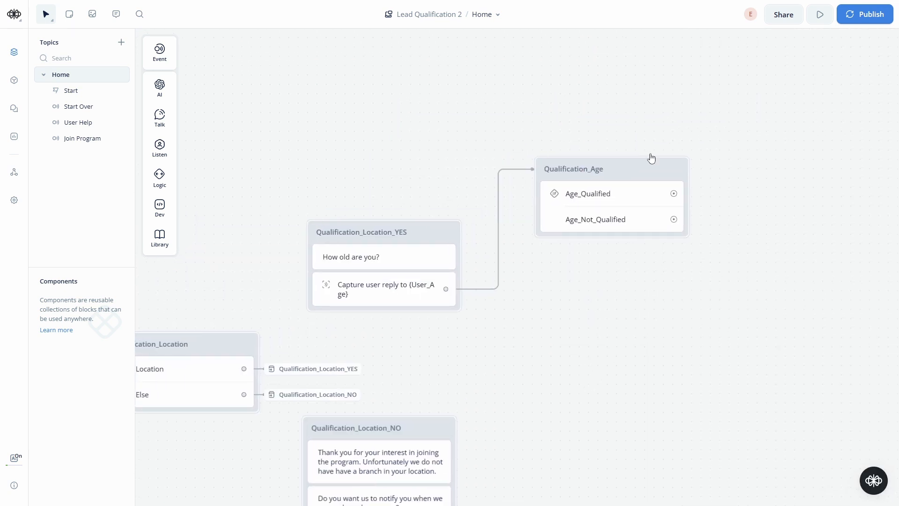
left_click_drag(531, 366, 606, 345)
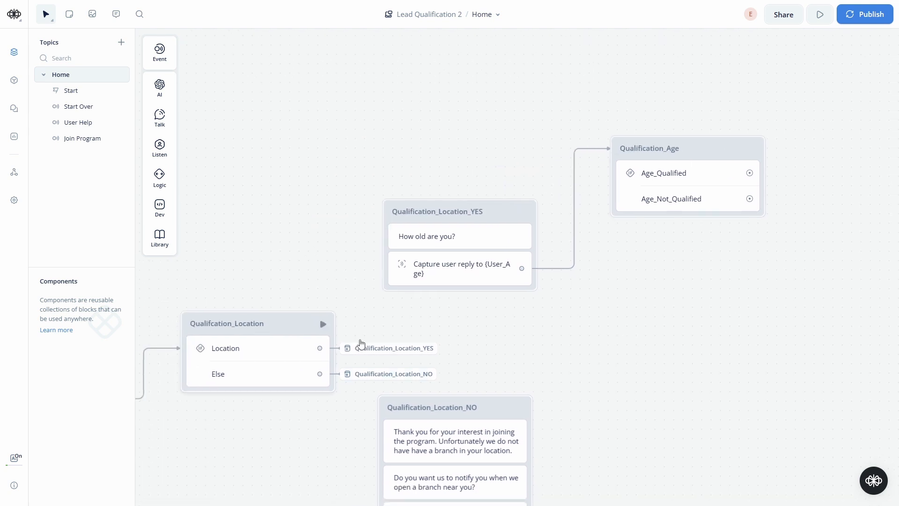
scroll(662, 293, "right", 1)
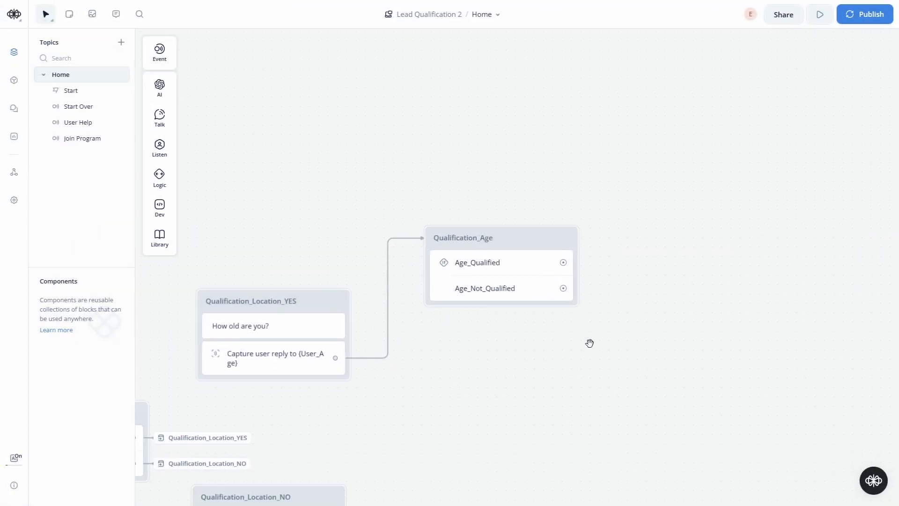
left_click_drag(590, 343, 431, 346)
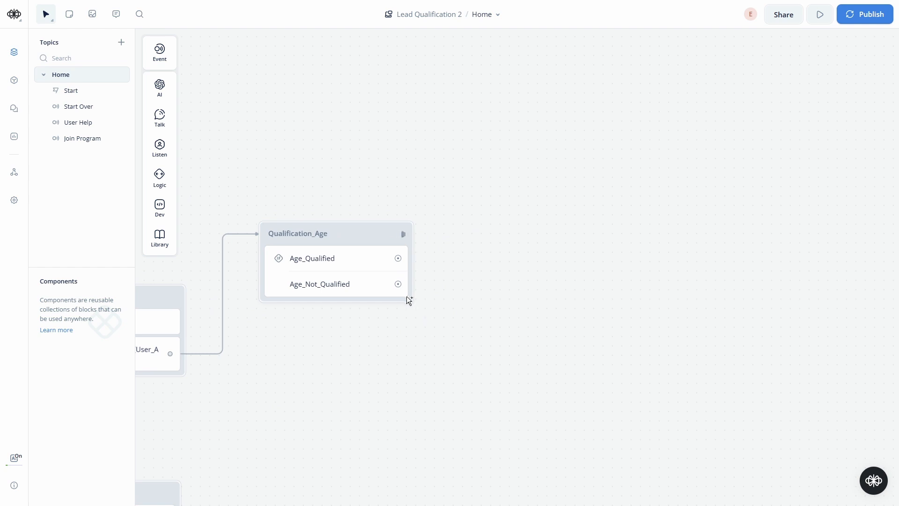
left_click_drag(398, 284, 474, 395)
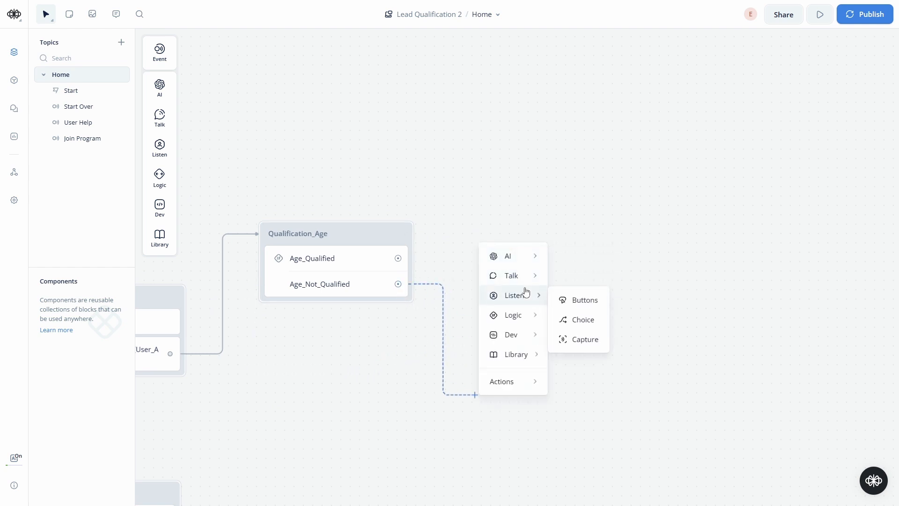
mouse_move(533, 276)
left_click(567, 282)
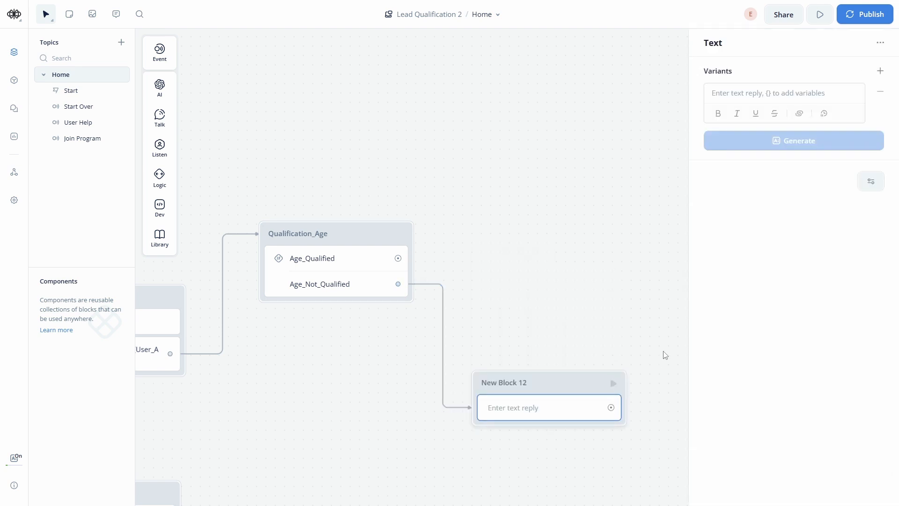
Rename the new text block on the Age_Not_Qualified path as Qualification_Age_NO.
left_click_drag(594, 307, 564, 275)
triple_click(507, 359)
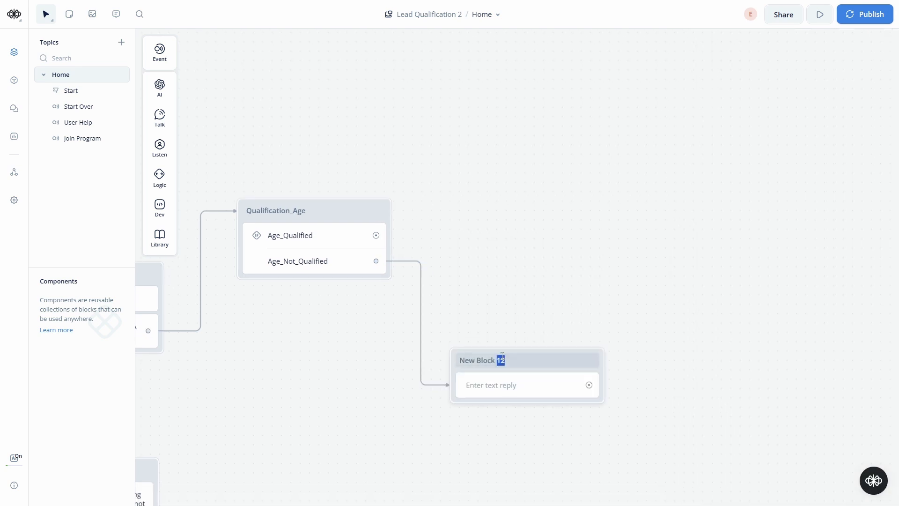
left_click_drag(262, 413, 301, 373)
left_click(515, 321)
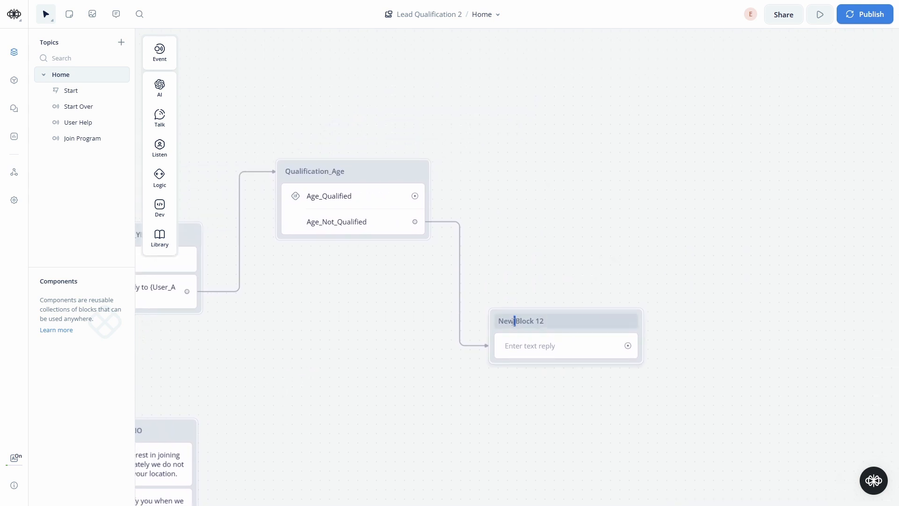
triple_click(515, 320)
type("Qualification_Age_NO")
key("Return")
Set the Qualification_Age_NO message to "Thank you for your interest. Unfortunately, this program is designed for people age 30 and above.".
left_click_drag(652, 282, 571, 261)
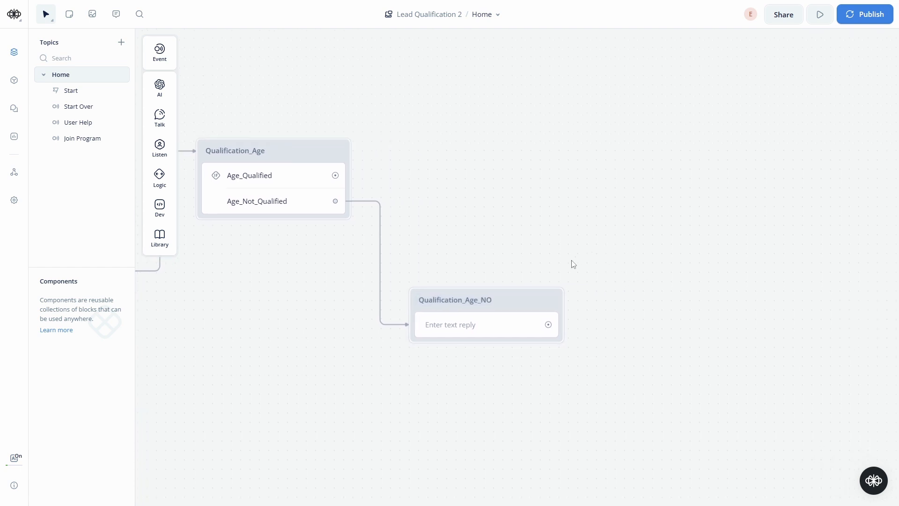
left_click(474, 326)
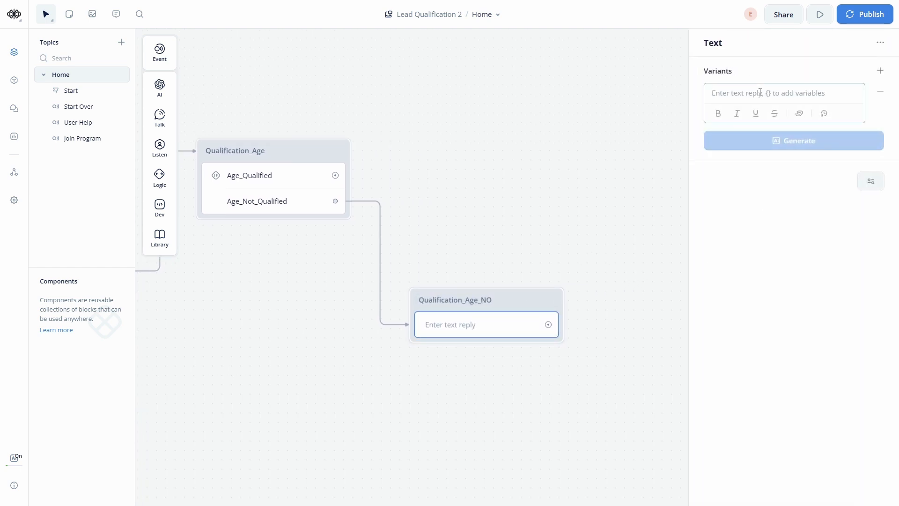
type("Thank you for yo")
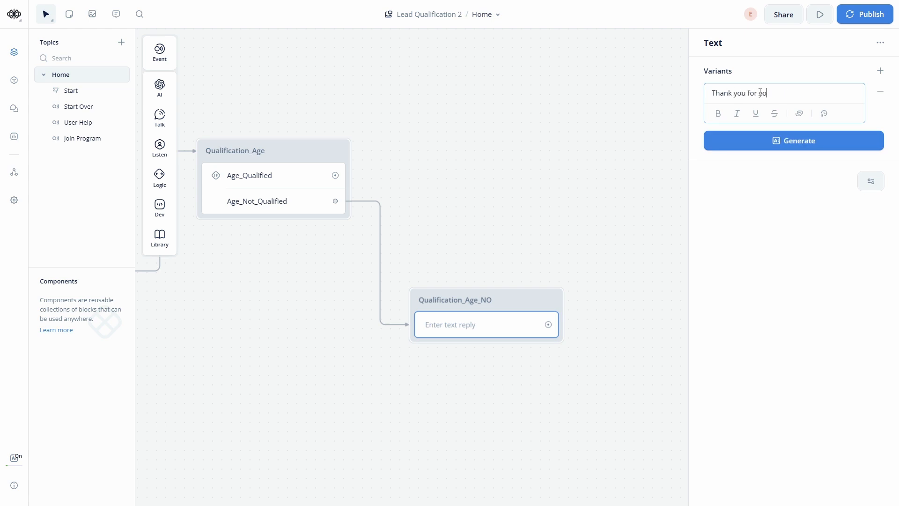
type("ur interese")
type(". Unfortunately, this pr")
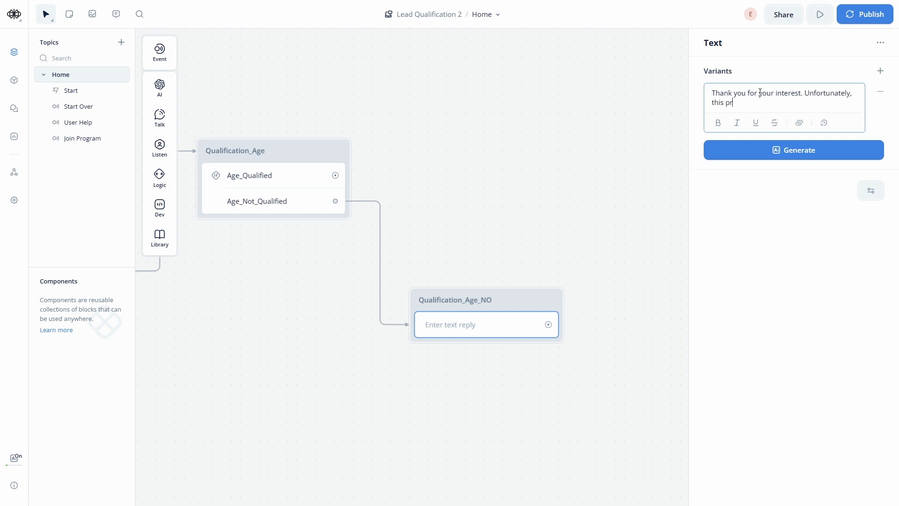
type("ogram is designed for people ages")
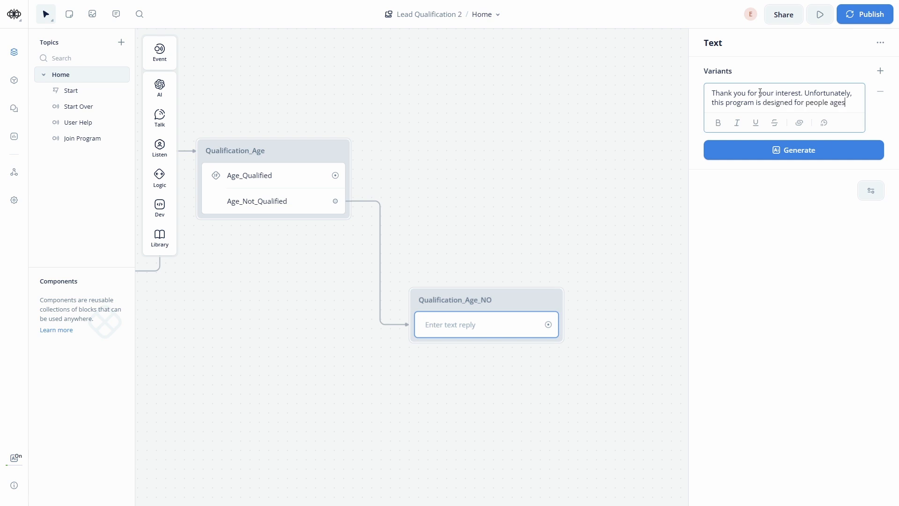
key("BackSpace")
type(" 30 and")
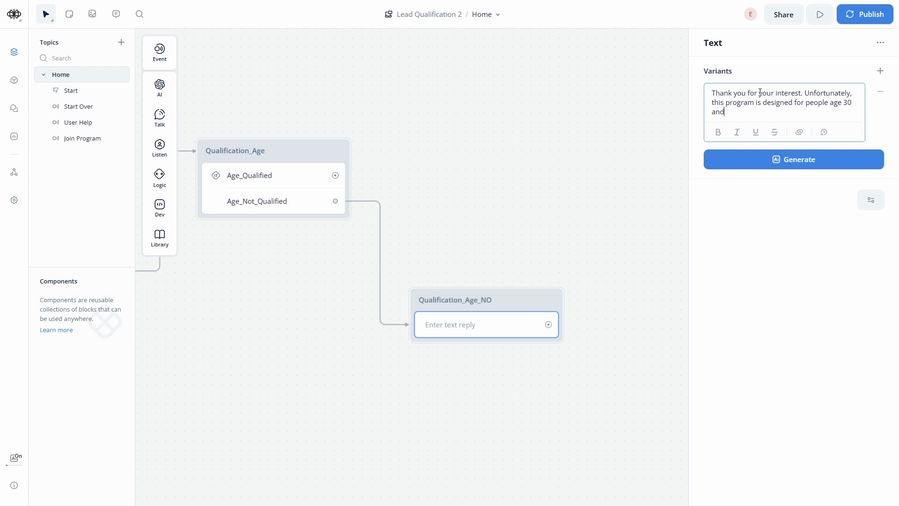
type(" above.")
left_click(542, 249)
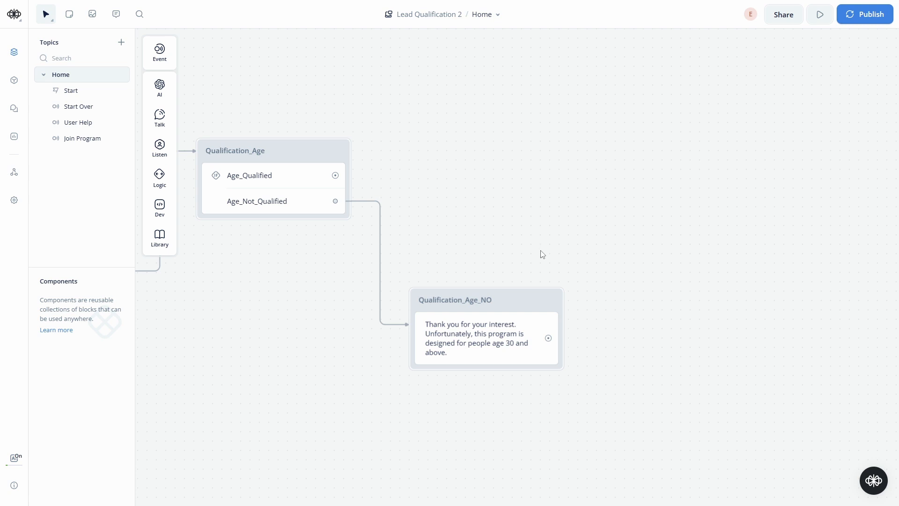
Add a second text message to the Qualification_Age_NO block reading "We do however have a program that might interest you.".
scroll(548, 249, "down", 1)
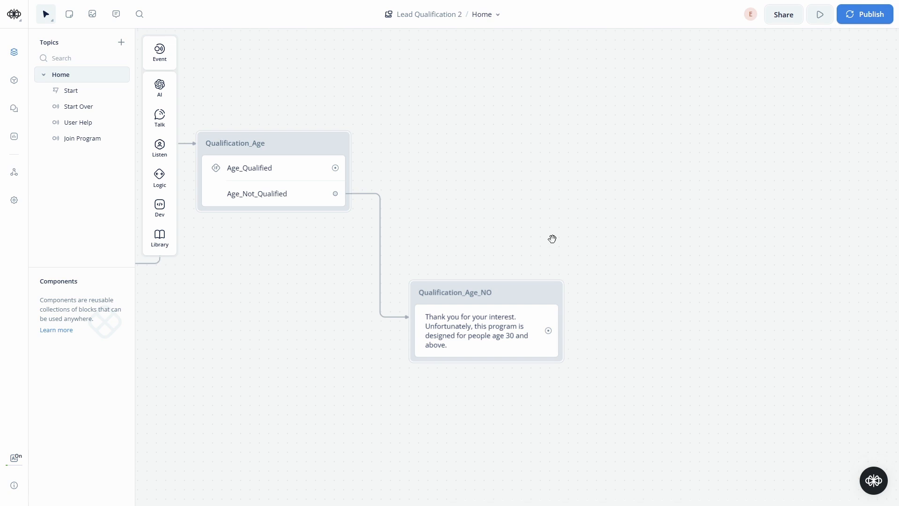
mouse_move(148, 136)
mouse_move(160, 117)
left_click_drag(206, 116, 483, 361)
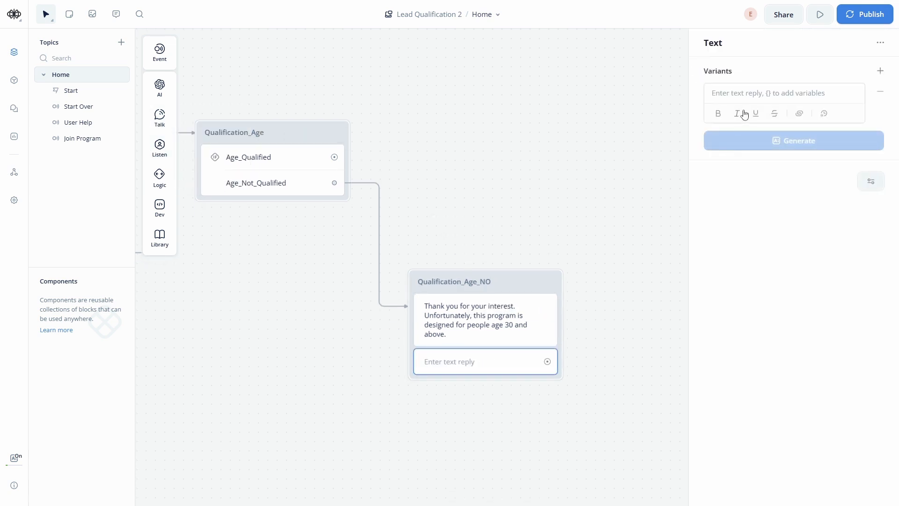
left_click(749, 94)
type("We do ho")
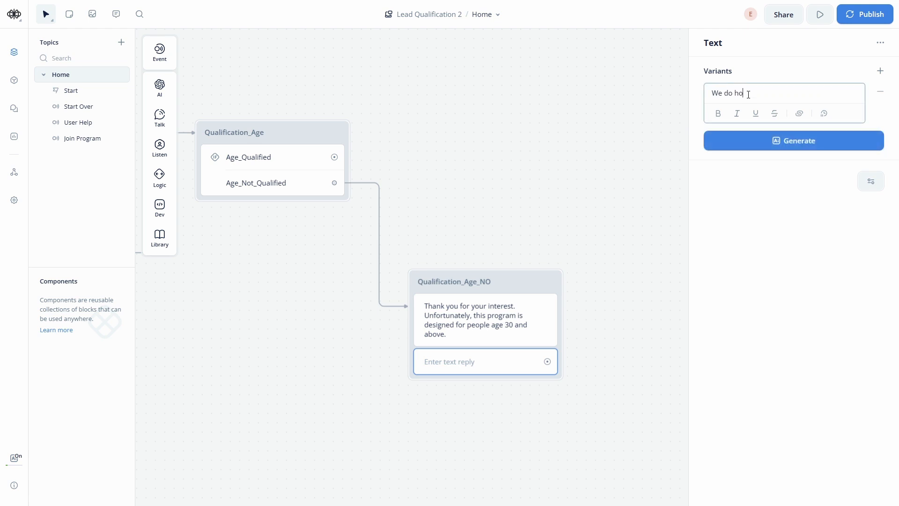
type("wever, have")
key("BackSpace")
key("BackSpace")
key("BackSpace")
type("have aprogr")
key("BackSpace")
key("BackSpace")
key("BackSpace")
key("BackSpace")
type("ogram that might interest you.")
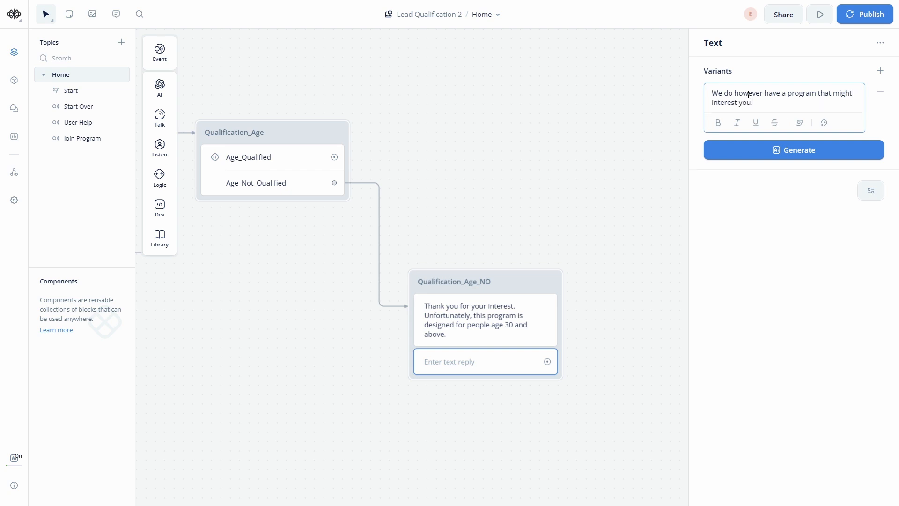
left_click(549, 228)
Add a Buttons step at the end of the Qualification_Age_NO block, with its first button labelled Check Out Other Programs.
mouse_move(164, 186)
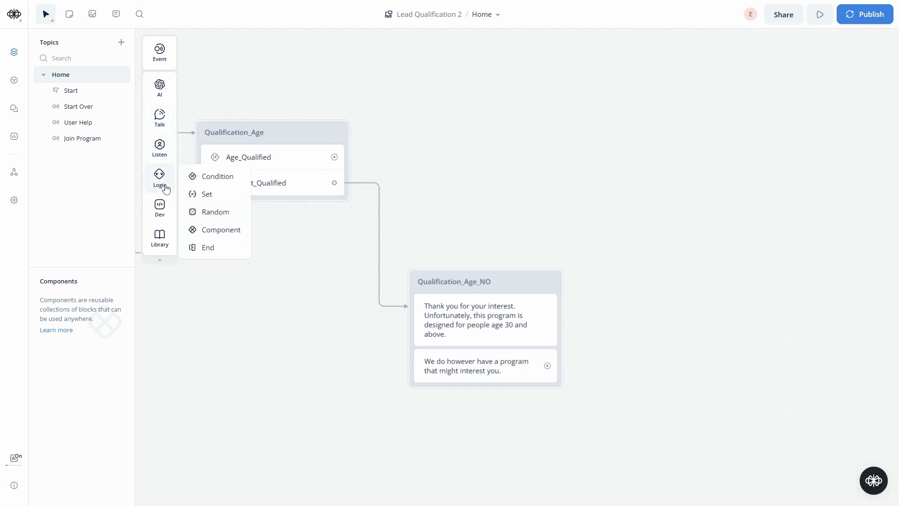
mouse_move(160, 147)
left_click_drag(201, 146, 462, 387)
left_click(752, 93)
type("Check Y")
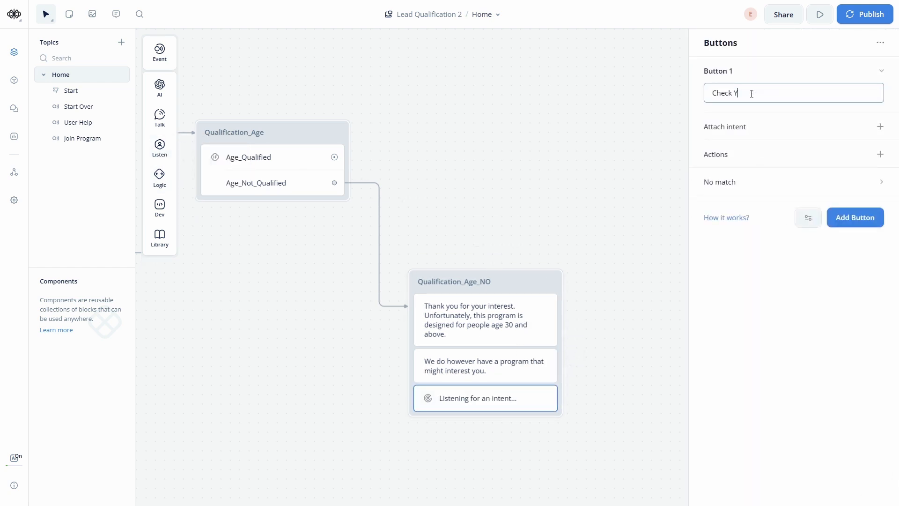
key("BackSpace")
type("Out OT")
key("BackSpace")
type("ther Programs")
left_click(487, 405)
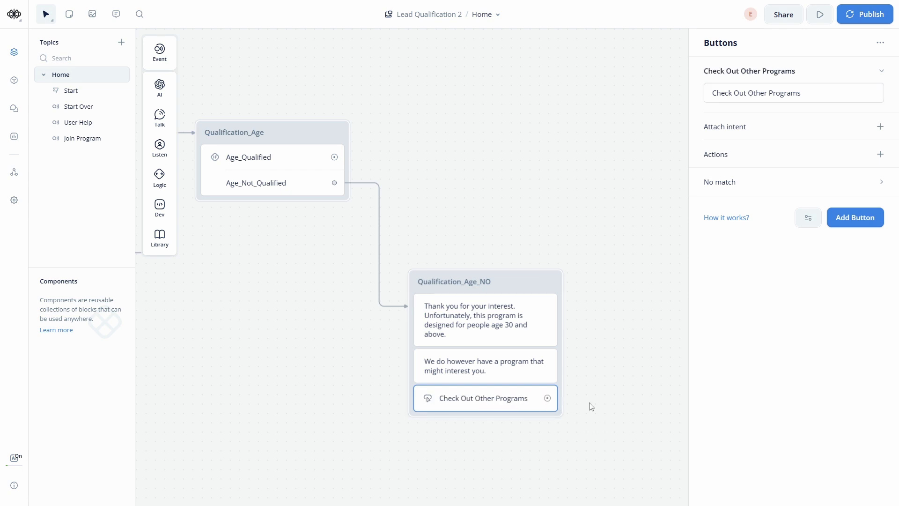
Add a second button labelled Go Back Main Menu below Check Out Other Programs in Qualification_Age_NO.
left_click_drag(544, 403, 447, 287)
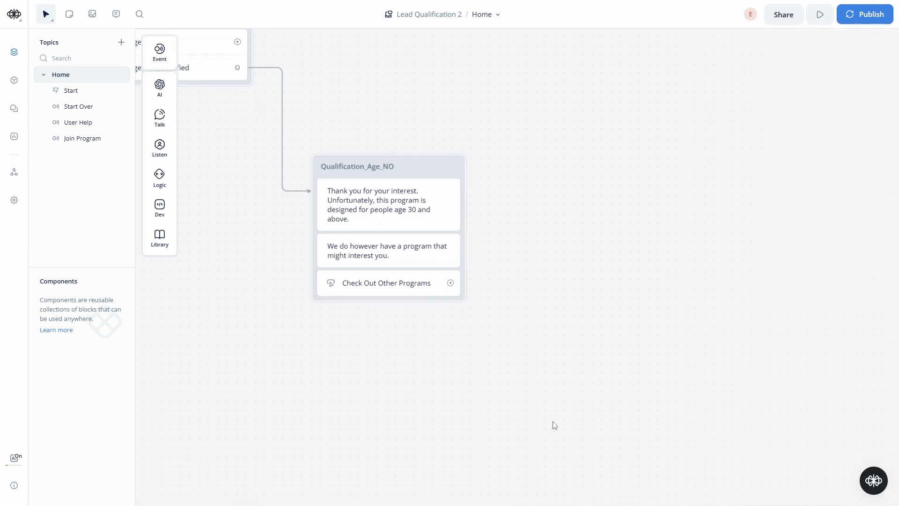
left_click_drag(510, 394, 532, 448)
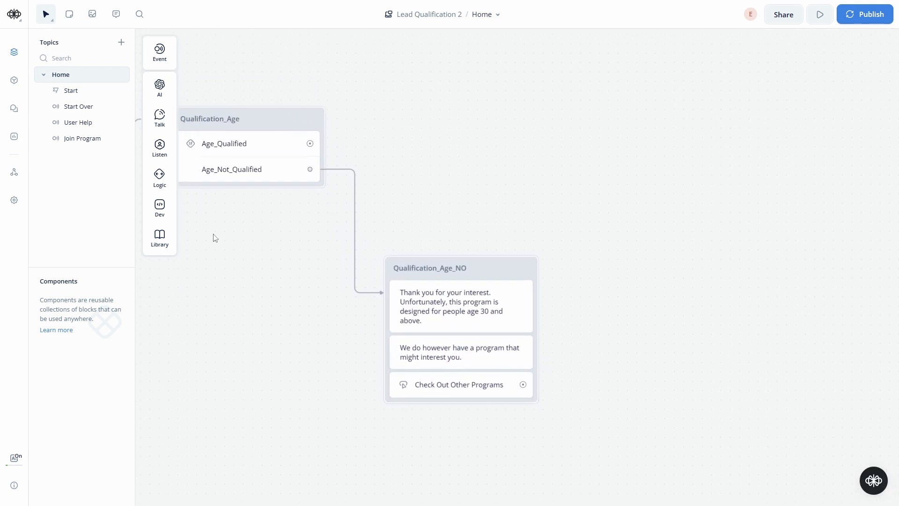
mouse_move(160, 145)
left_click_drag(196, 147, 433, 396)
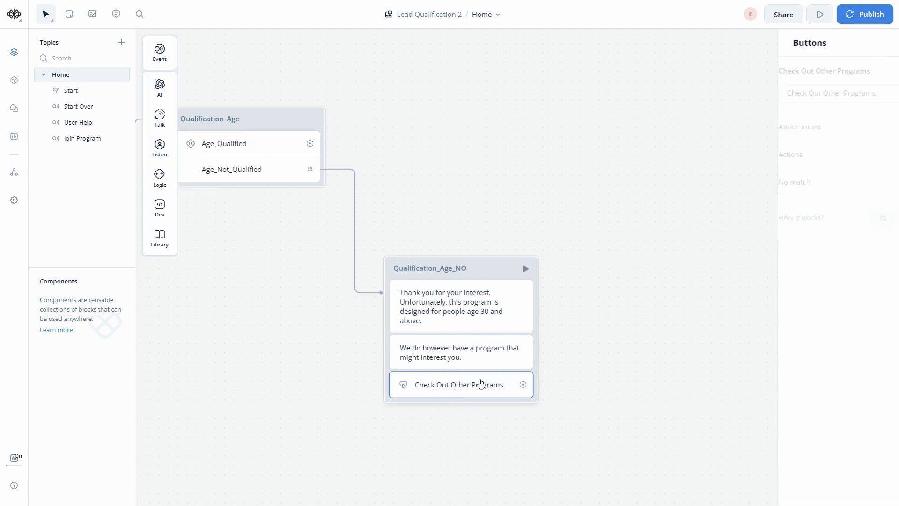
left_click(855, 220)
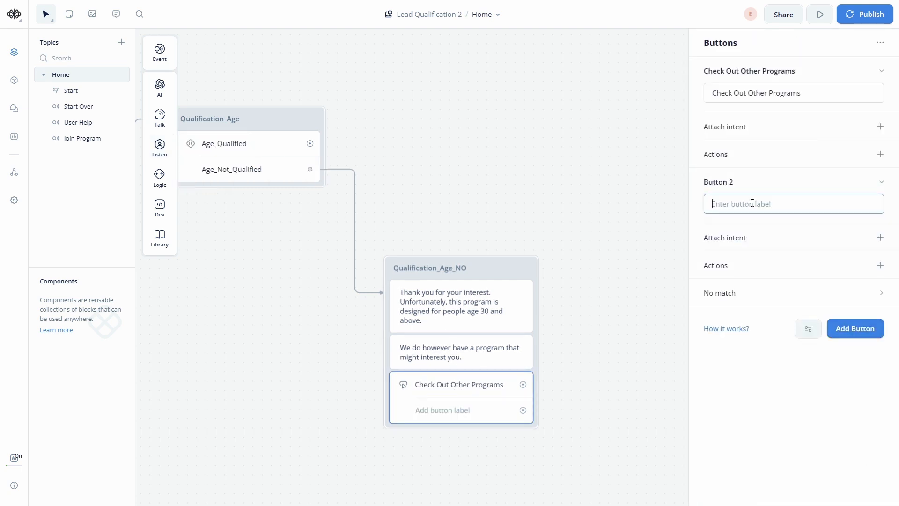
type("Main Menu")
type("Go Back")
Add a Go to Block action to the Go Back Main Menu button, targeting the Home block Start.
left_click(880, 265)
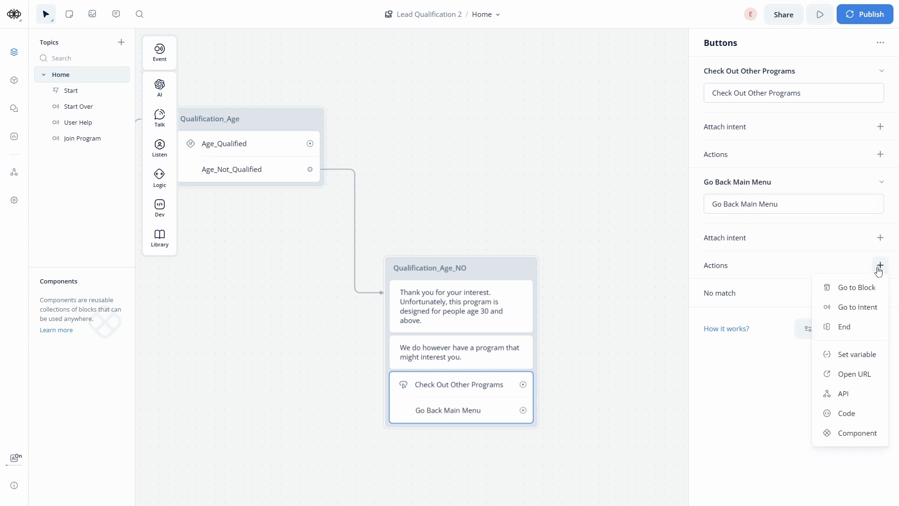
left_click(856, 287)
left_click(759, 75)
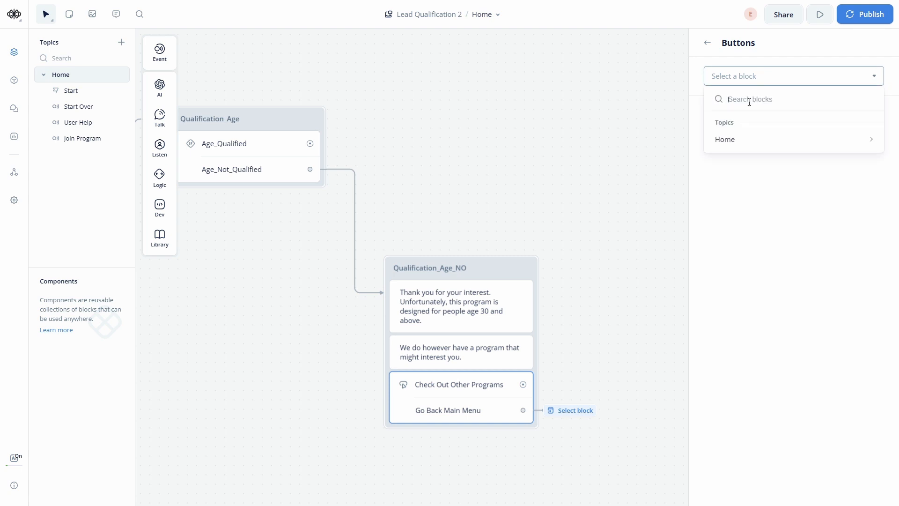
mouse_move(735, 145)
left_click(638, 154)
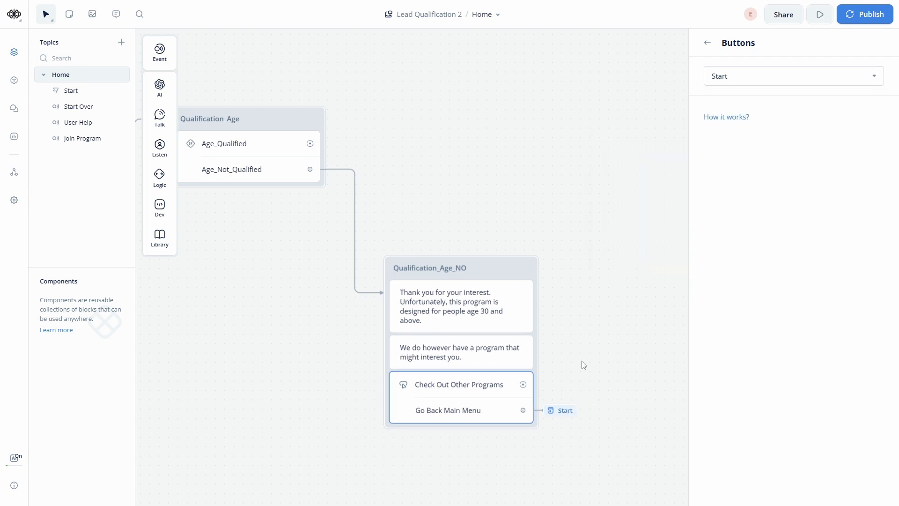
Add a text block connected to the Age_Qualified path of Qualification_Age, placed above and to its right.
left_click_drag(377, 161, 407, 273)
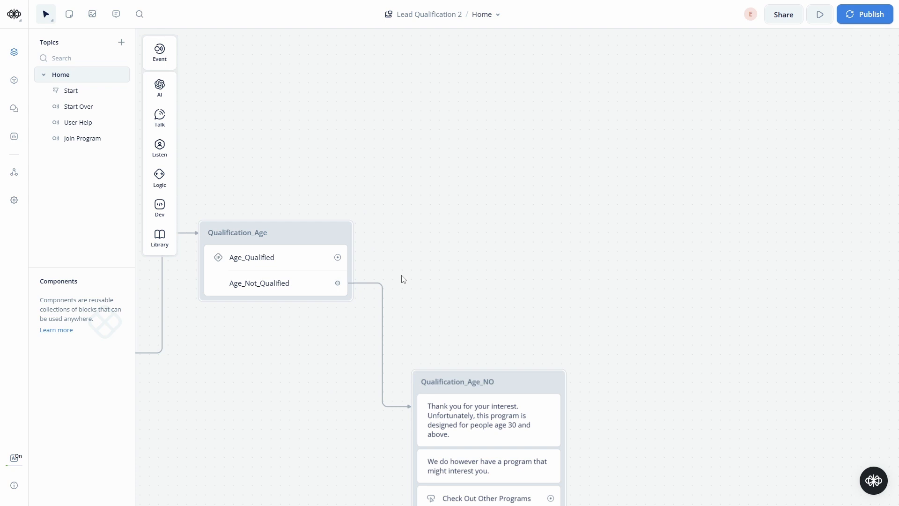
mouse_move(337, 257)
left_mouse_down()
mouse_move(453, 133)
mouse_move(448, 120)
mouse_move(440, 125)
left_mouse_up()
mouse_move(490, 167)
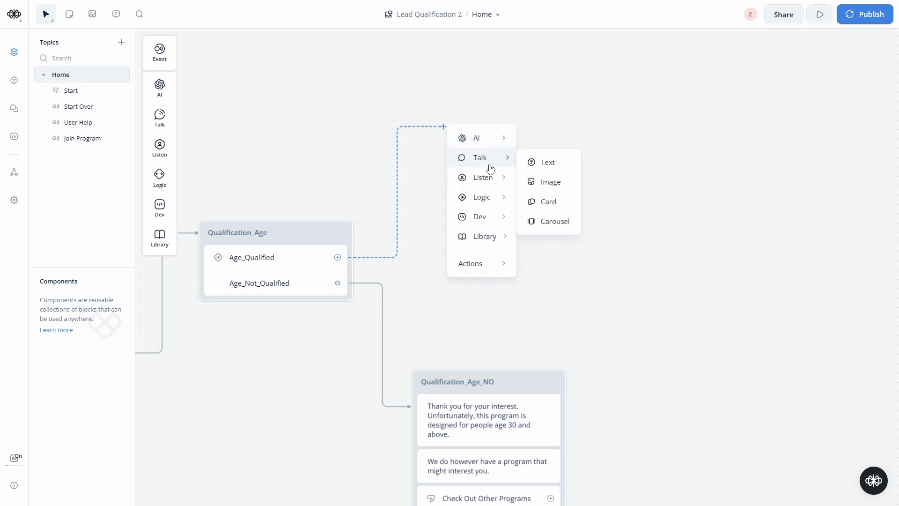
left_click(534, 162)
left_click_drag(522, 121, 503, 134)
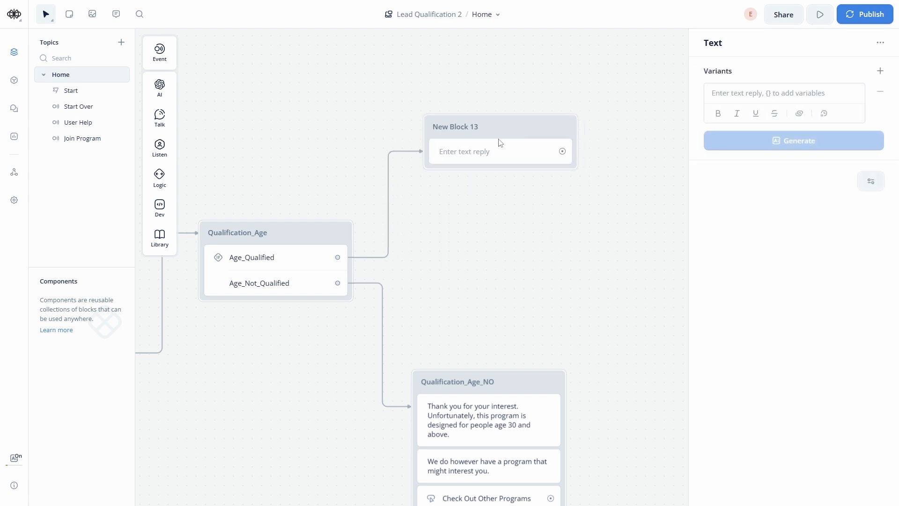
Rename the new block on the Age_Qualified path to Qualification_Age_YES.
double_click(469, 129)
key("ctrl+a")
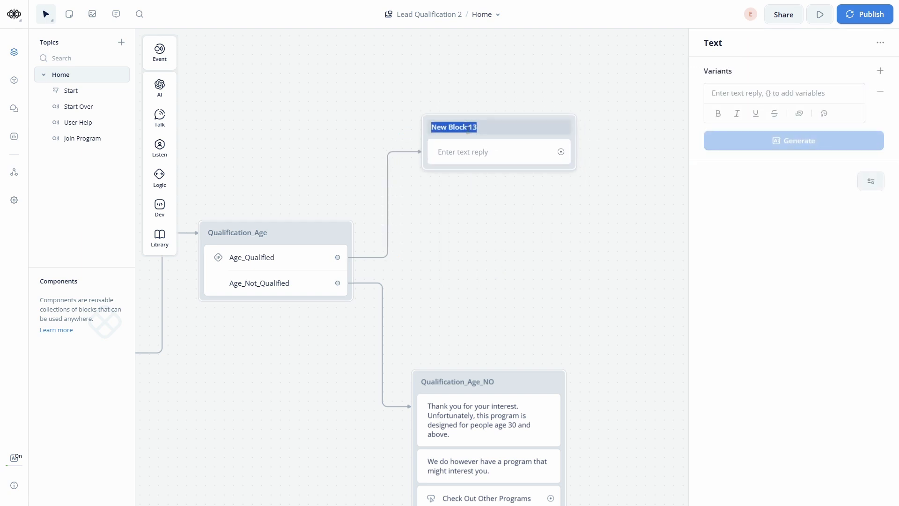
type("Qulifcation")
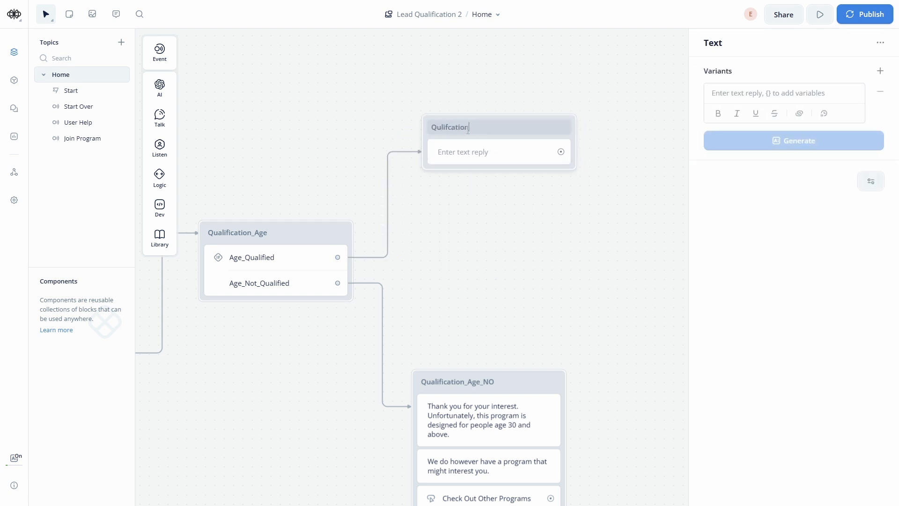
key("BackSpace")
key("BackSpace")
key("BackSpace")
type("ifcic")
key("BackSpace")
key("BackSpace")
key("BackSpace")
type("ica")
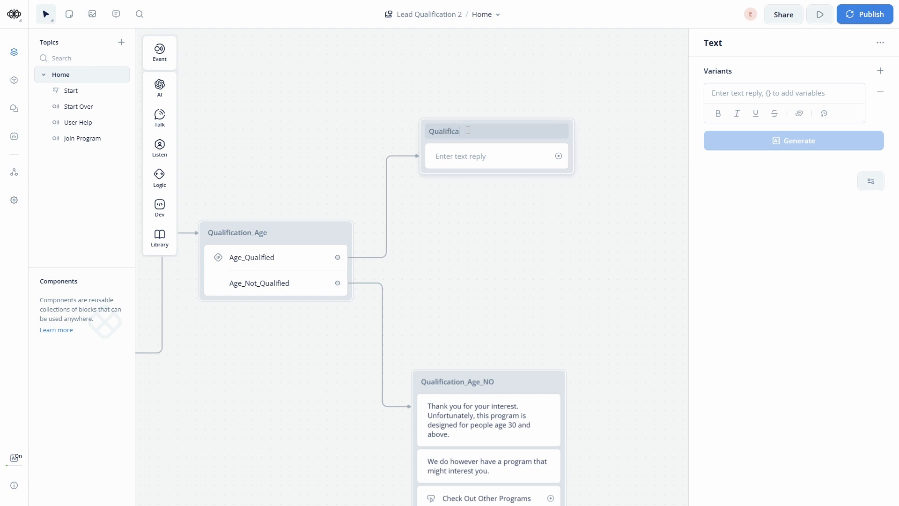
type("tion_Age_U")
type("YES")
key("Return")
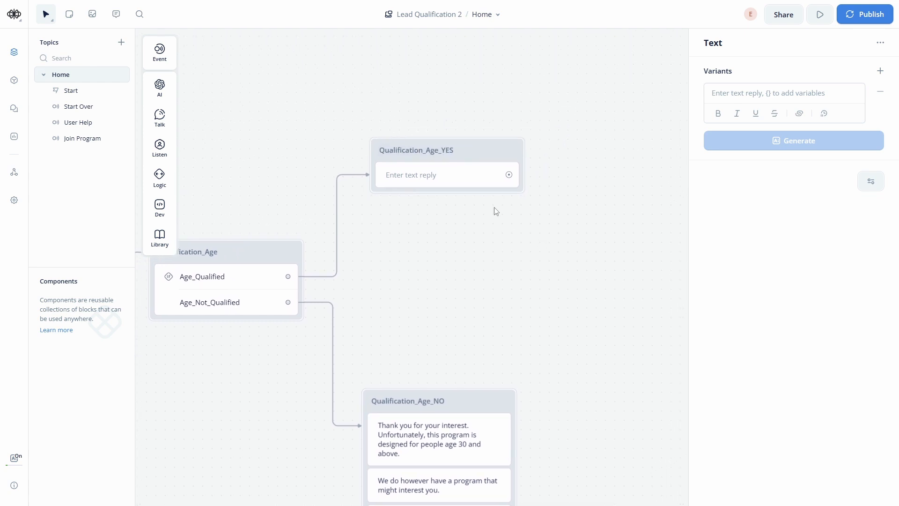
Set the Qualification_Age_YES text to "Is this your first time joining any sort of fitness program?" and move the block slightly higher.
left_click(461, 178)
left_click(752, 95)
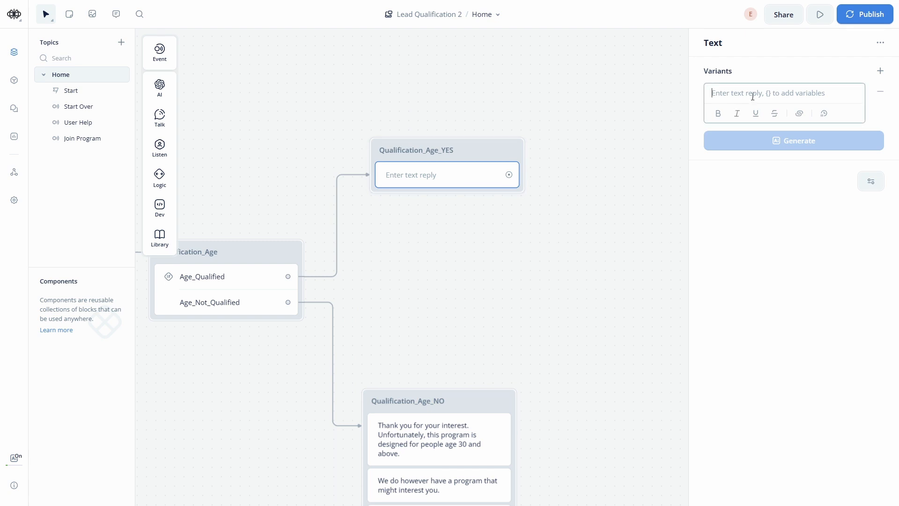
type("Is thsi")
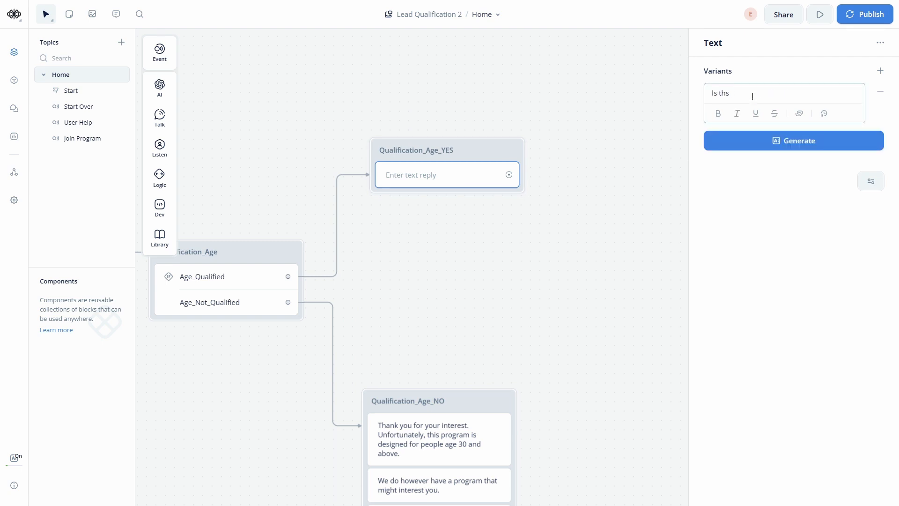
key("BackSpace")
type("is your first time joining any sort of fitness program?")
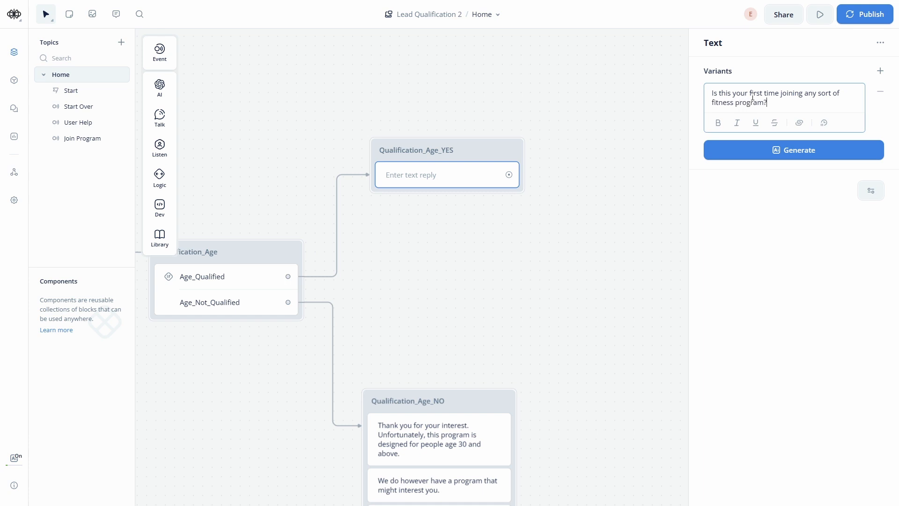
left_click(604, 136)
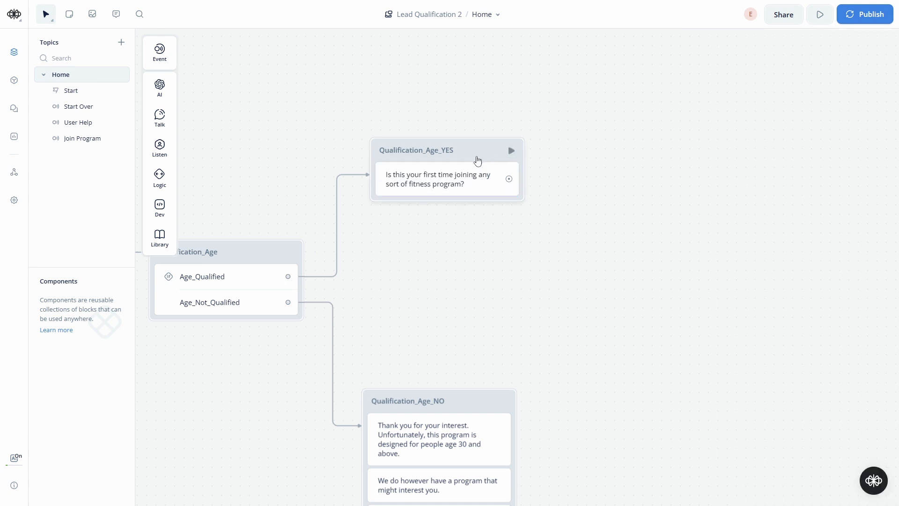
left_click_drag(466, 156, 468, 125)
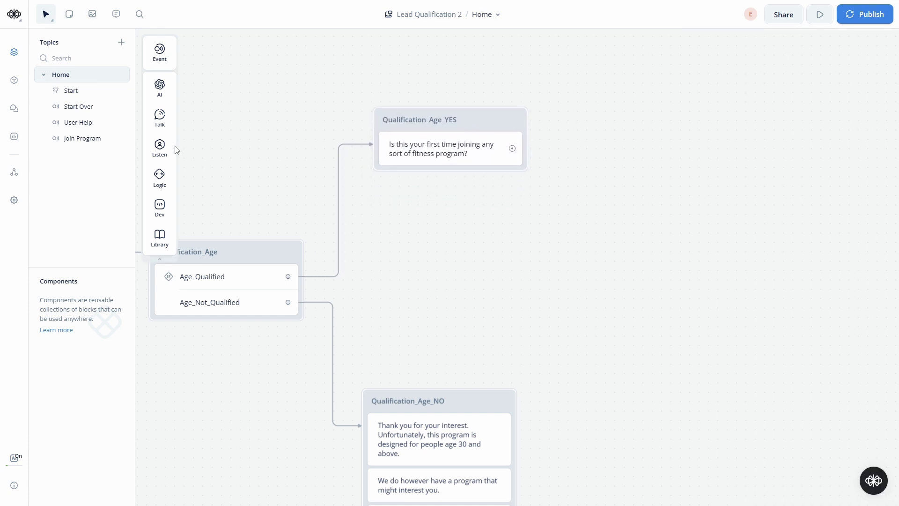
Add a Buttons step to Qualification_Age_YES with two buttons labelled "Yes, I'm a beginner" and "No, I've been working out".
mouse_move(159, 145)
left_click_drag(201, 141, 440, 161)
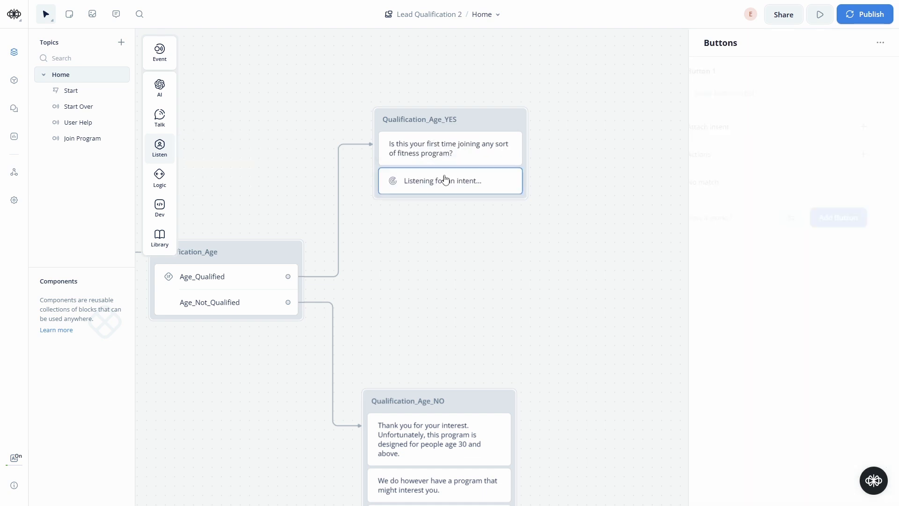
left_click(770, 92)
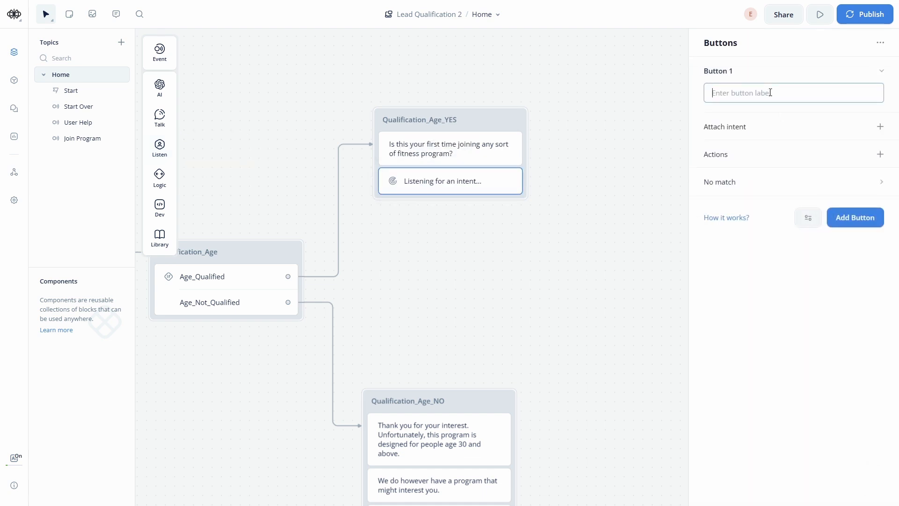
type("Yes, I'm a beginner")
left_click(859, 220)
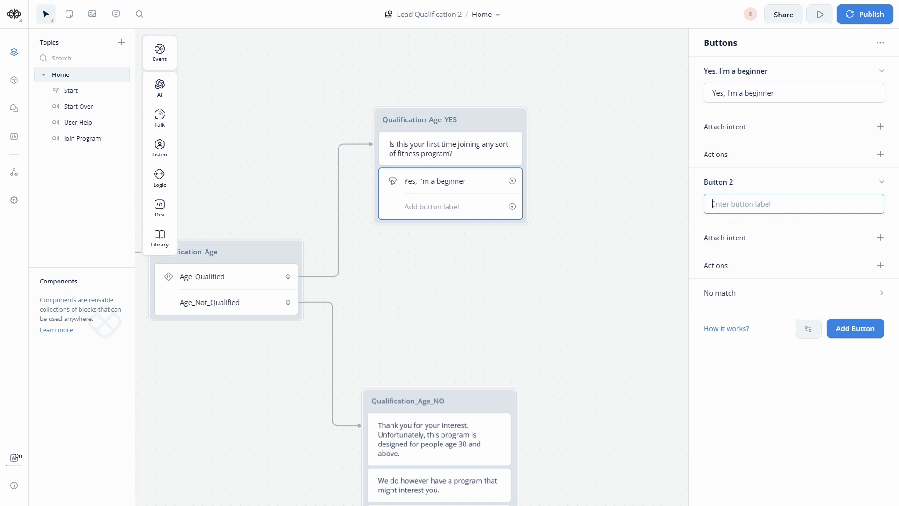
type("No, I've been working out")
key("Return")
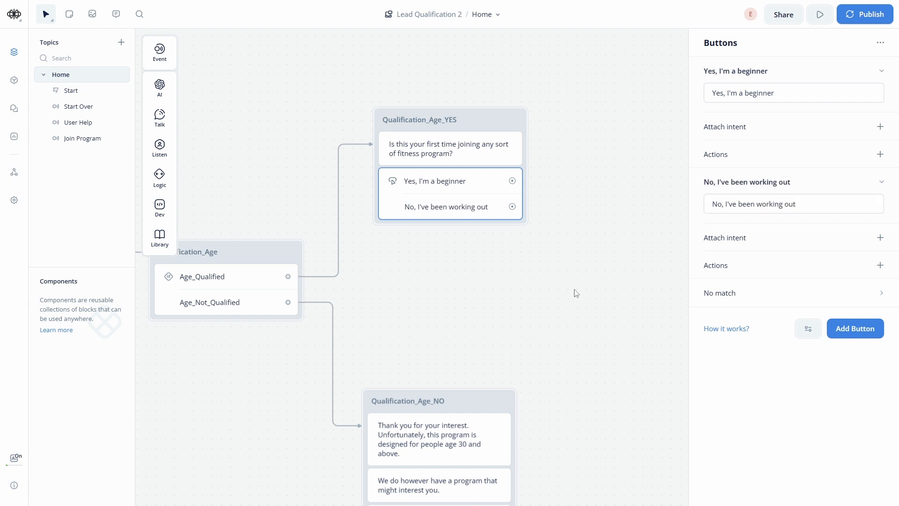
Add a text block connected to the "No, I've been working out" button, placed below and to the right of Qualification_Age_YES.
left_click_drag(583, 275, 453, 257)
left_click(411, 197)
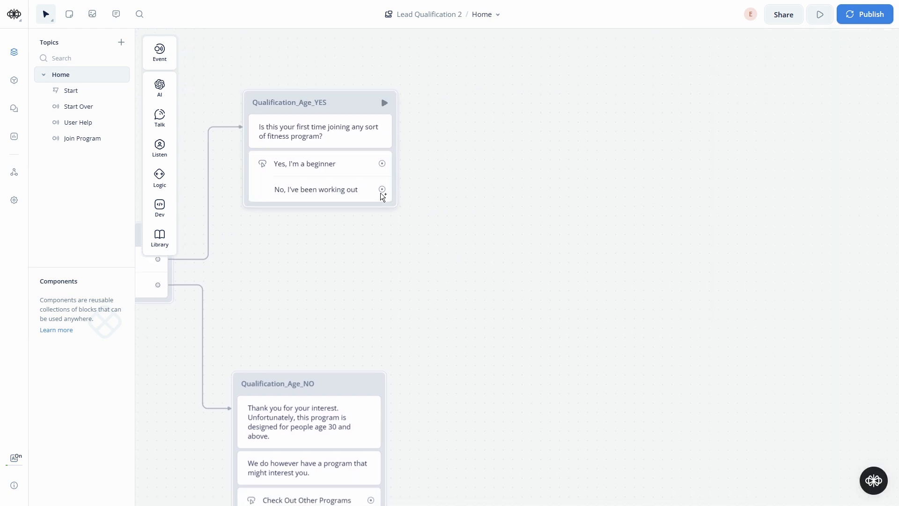
left_click_drag(382, 190, 480, 261)
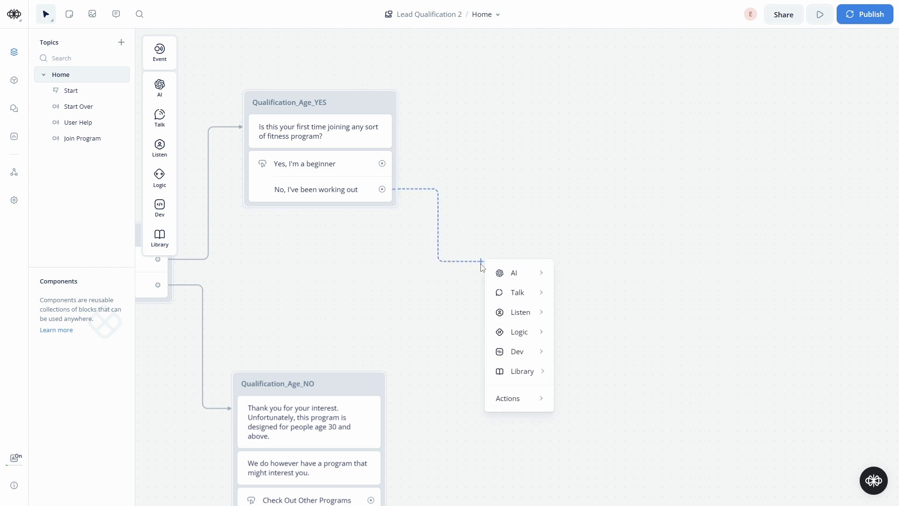
mouse_move(517, 294)
left_click(575, 298)
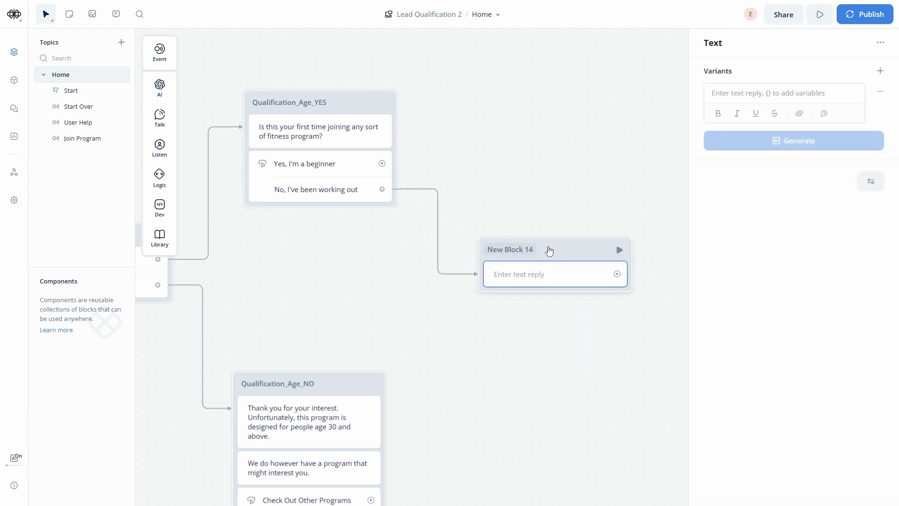
left_click_drag(548, 248, 532, 235)
Set the new block's reply to "Thank you for your interest in joining the program. However, this fitness program is tailored specifically for beginners only.".
left_click(518, 260)
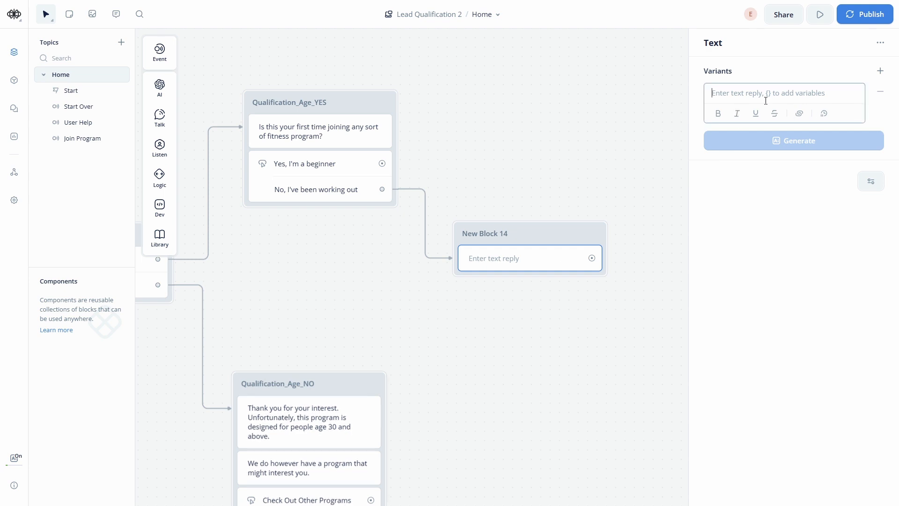
type("Thank you for your ")
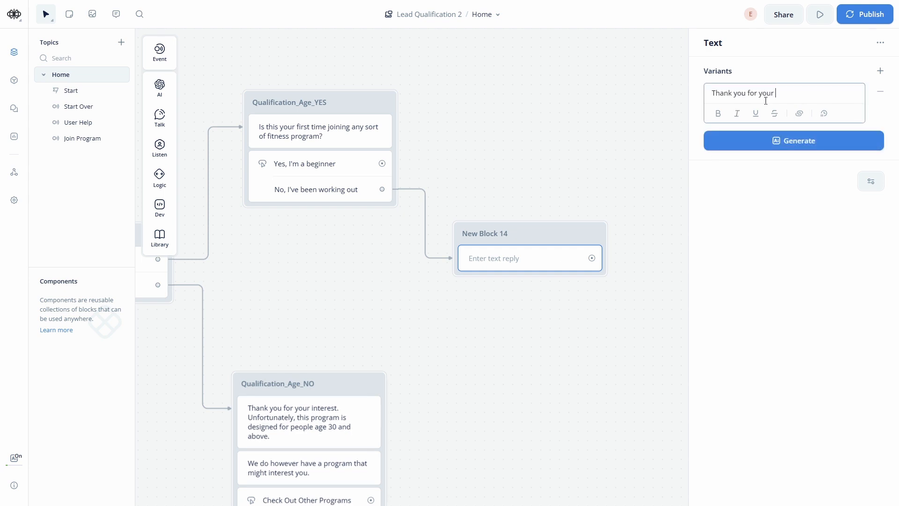
type("interest in joining the program. However, this")
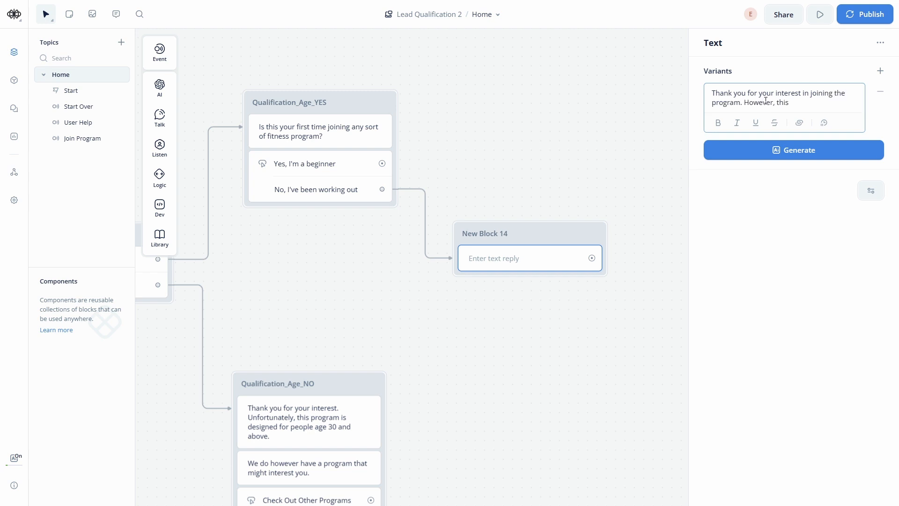
type(" fitness program is tai")
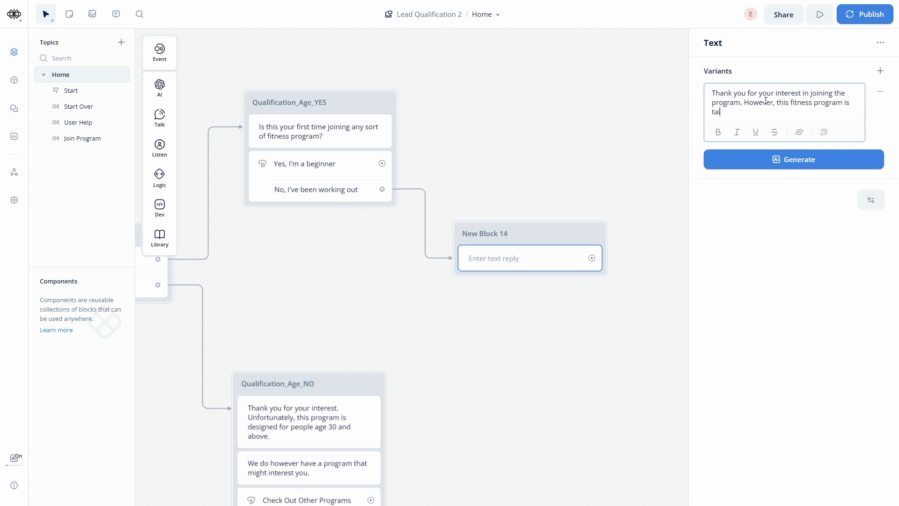
type("lored specifically for beginners only.")
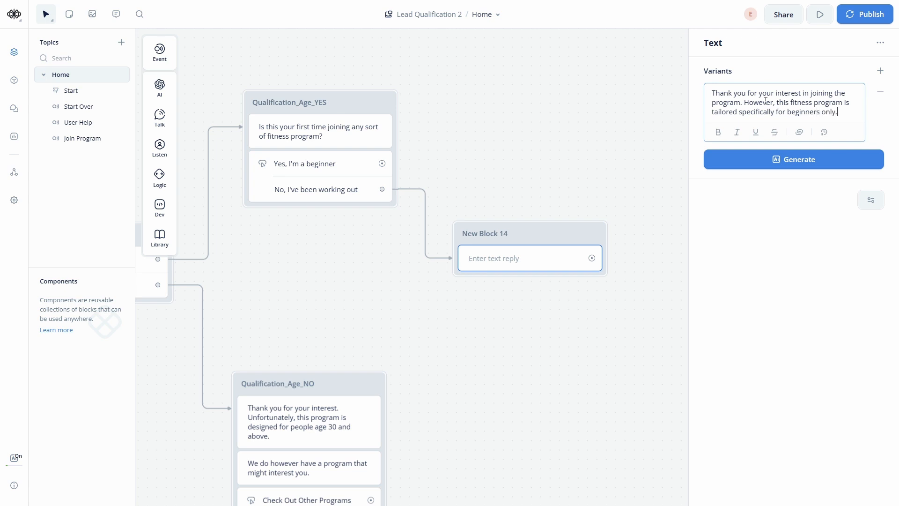
left_click(566, 198)
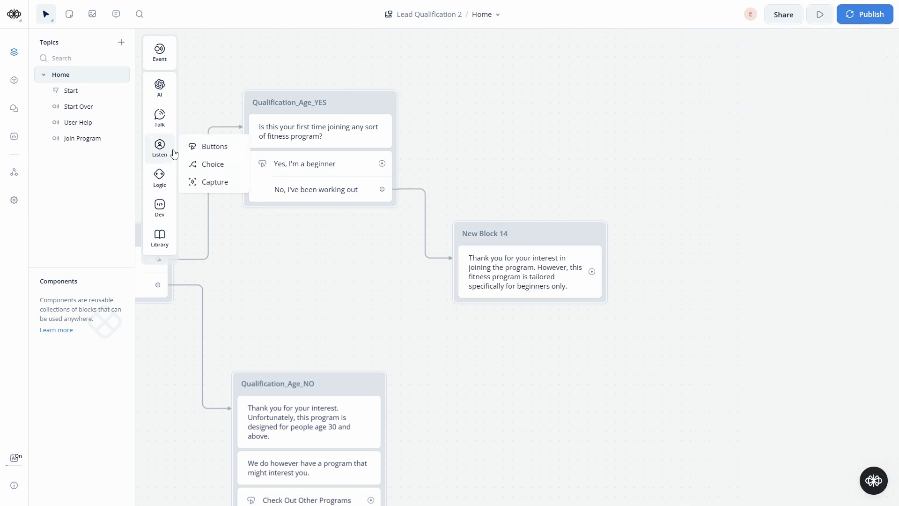
Add a second text step below the beginners-only message, reading "We do have another program for you.".
mouse_move(173, 121)
left_click_drag(204, 116, 514, 315)
left_click(779, 94)
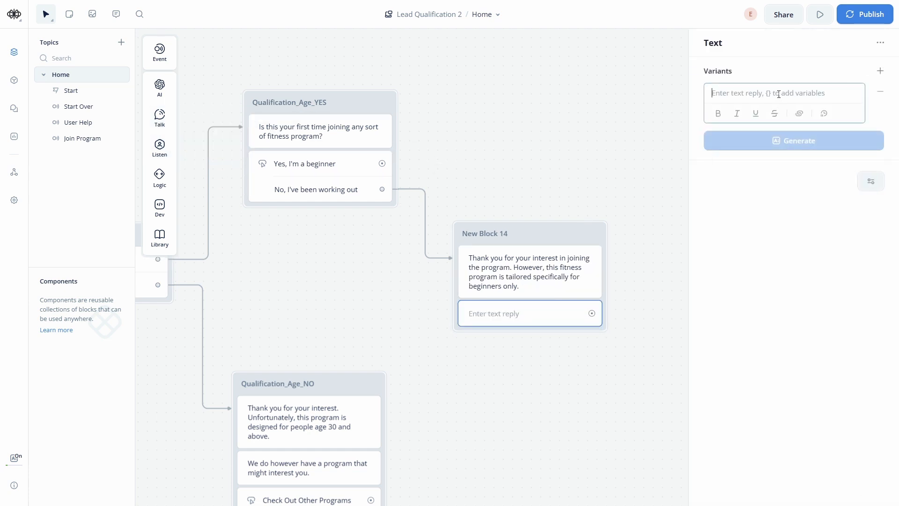
type("We do have another")
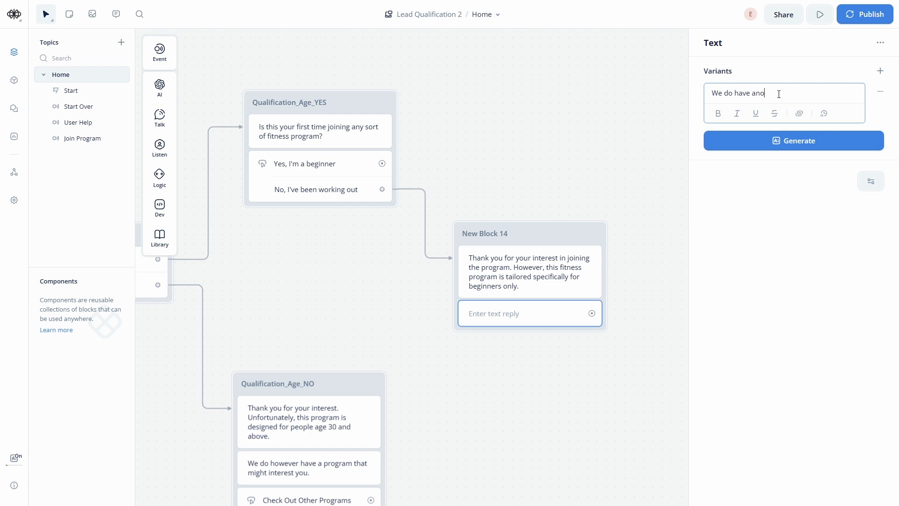
type(" program for you.")
Add a Buttons step at the end of New Block 14, with its first button labelled Check Out This Program.
mouse_move(160, 146)
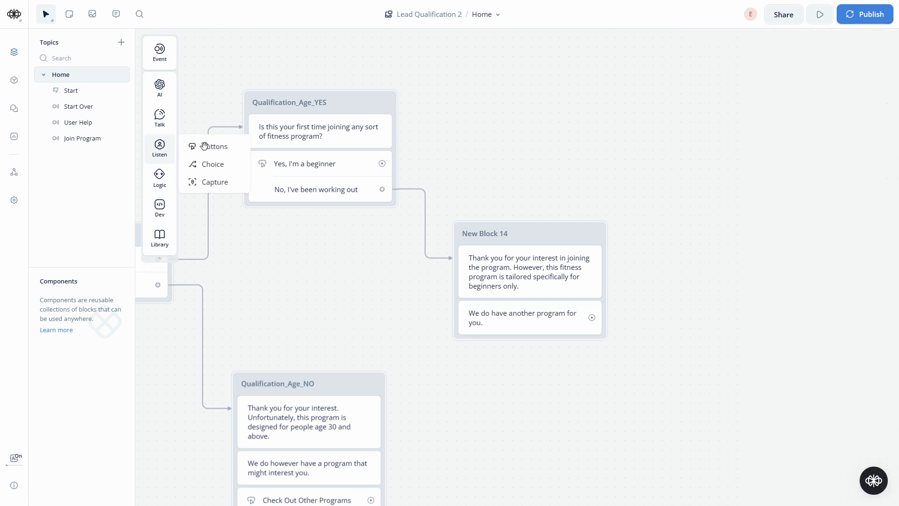
left_click_drag(205, 146, 542, 352)
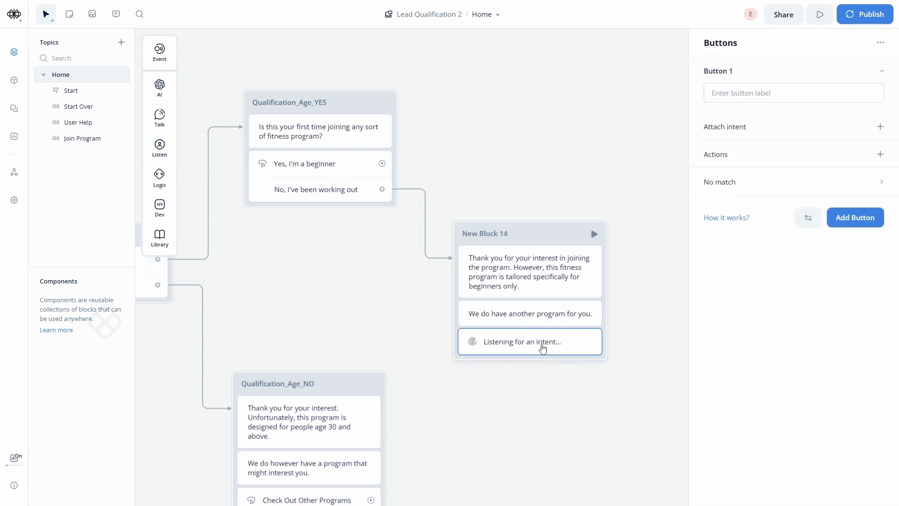
left_click(773, 93)
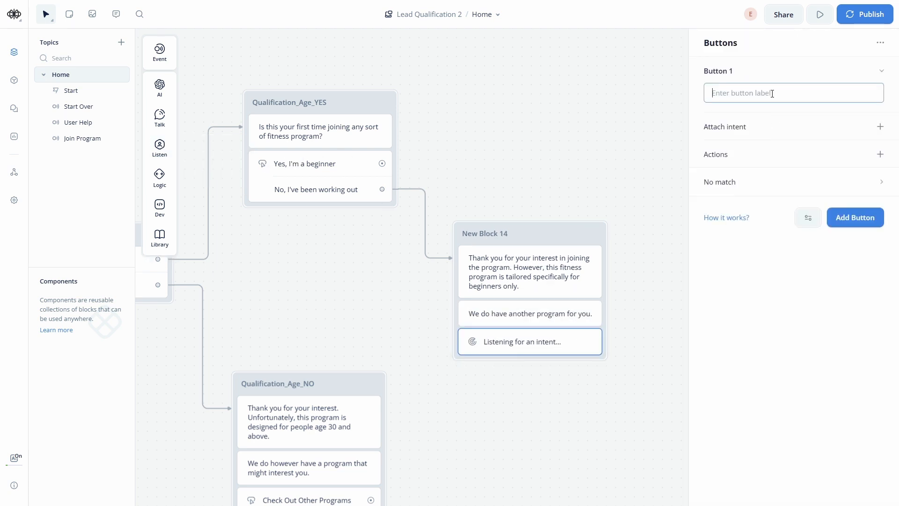
type("Check Out This Program")
left_click(759, 321)
left_click(656, 341)
left_click_drag(636, 387, 586, 305)
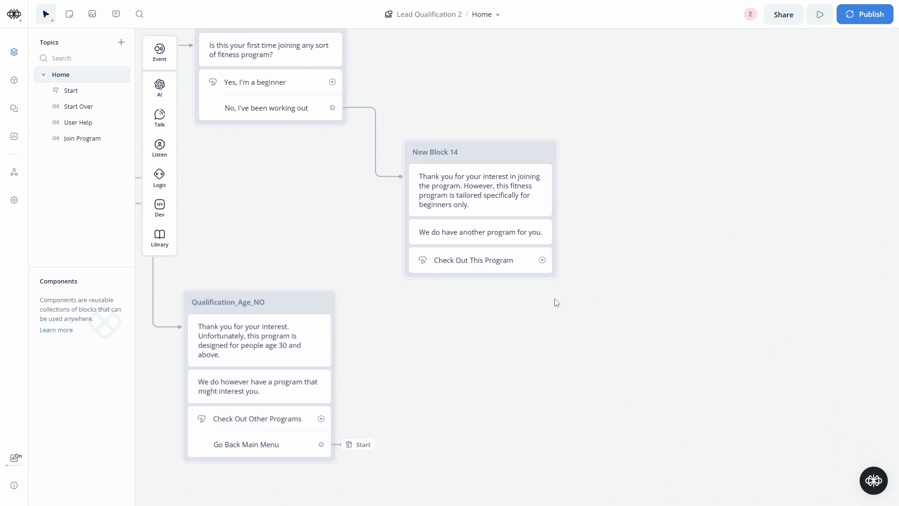
left_click_drag(558, 305, 598, 363)
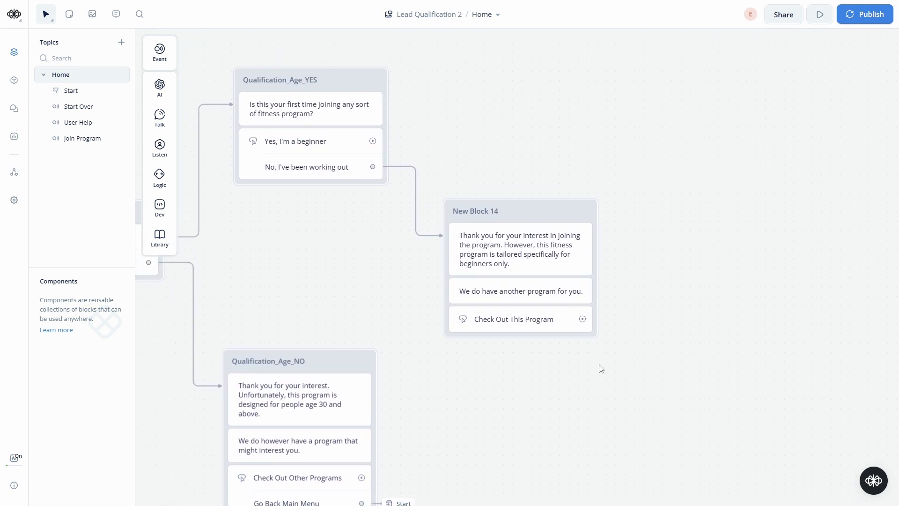
Add a second button labelled Go Back To Main Menu below Check Out This Program in New Block 14.
mouse_move(160, 148)
left_click_drag(212, 145, 204, 168)
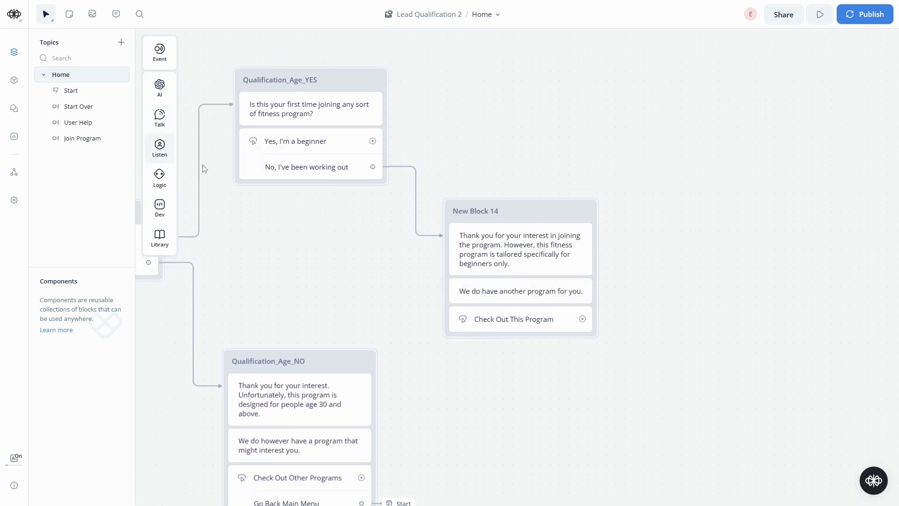
left_click(534, 318)
left_click(857, 218)
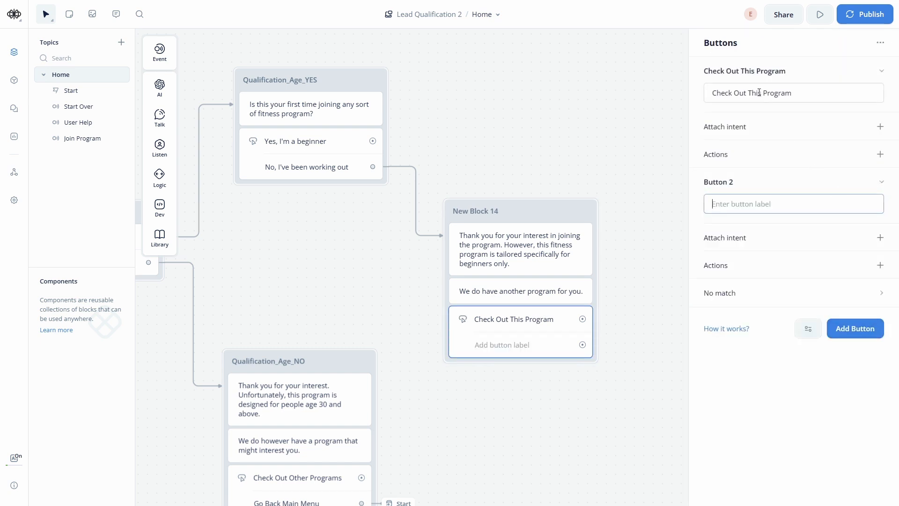
type("S")
key("BackSpace")
type("go")
key("BackSpace")
key("BackSpace")
key("BackSpace")
type("Go Back To Main men")
key("BackSpace")
key("BackSpace")
type("enu")
Add a Go to Block action to the Go Back To Main Menu button, targeting the Home block Start.
left_click(879, 267)
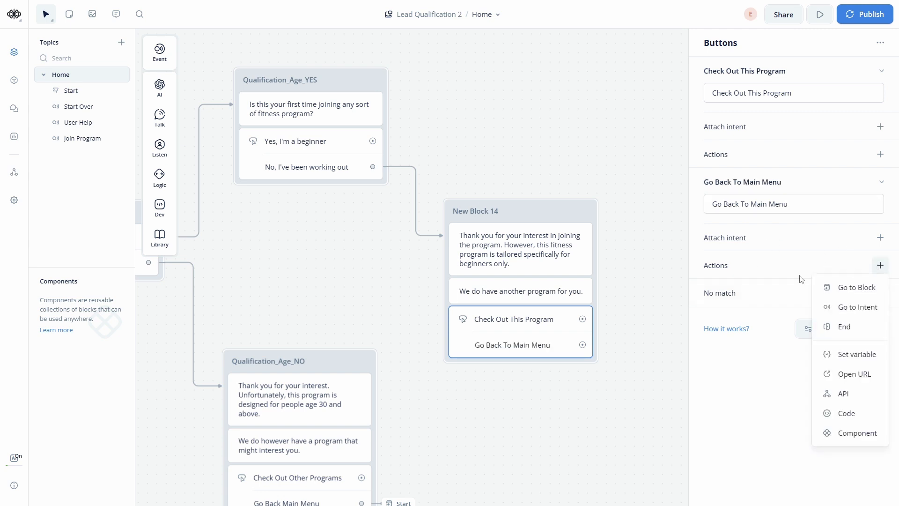
left_click(841, 287)
left_click(751, 77)
mouse_move(751, 139)
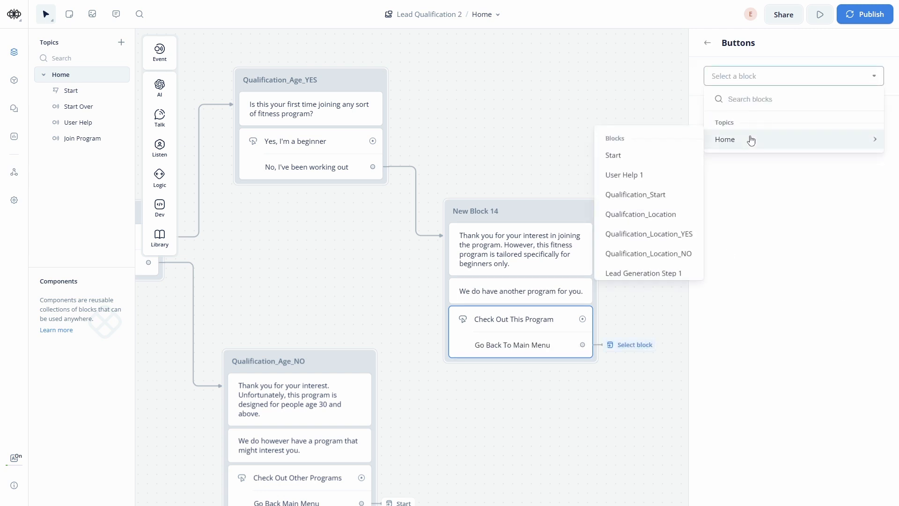
left_click(642, 152)
left_click(586, 157)
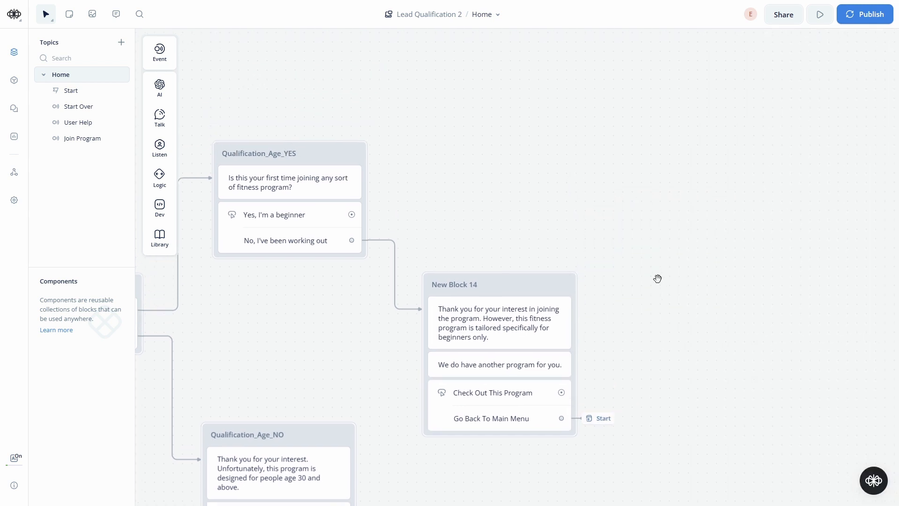
Rename New Block 14 as Qualification_Beginner_NO.
double_click(478, 285)
type("Qua")
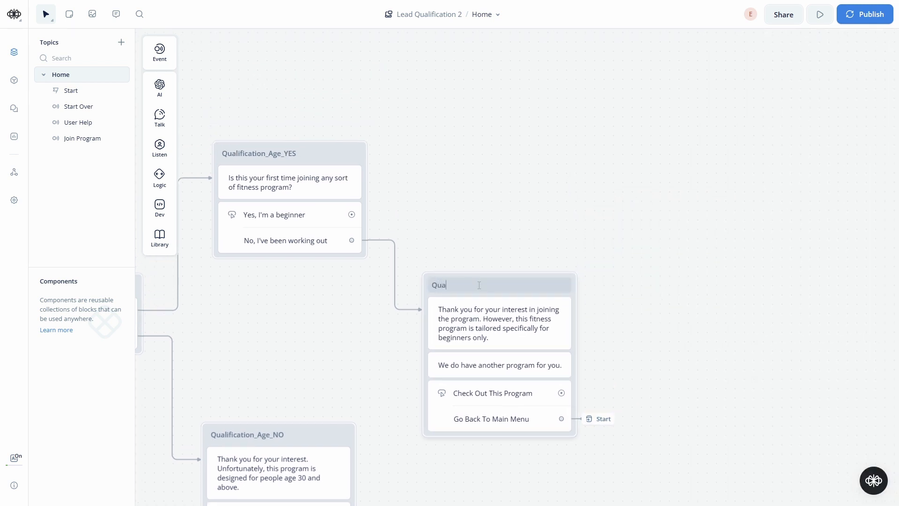
type("lification_Beginner_NO")
left_click(428, 236)
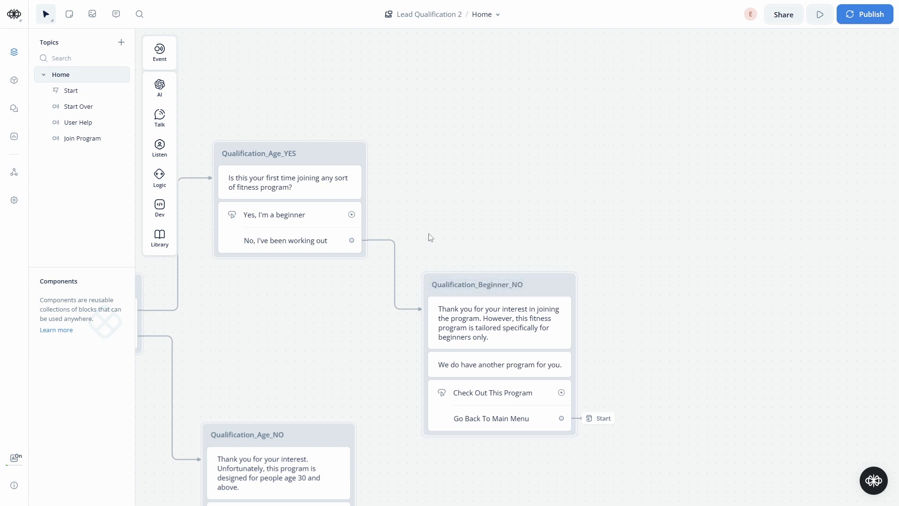
Link the "Yes, I'm a beginner" button to a new text block and name that block Qualification_Beginner_YES.
left_click_drag(428, 236, 406, 294)
left_click_drag(340, 267, 452, 145)
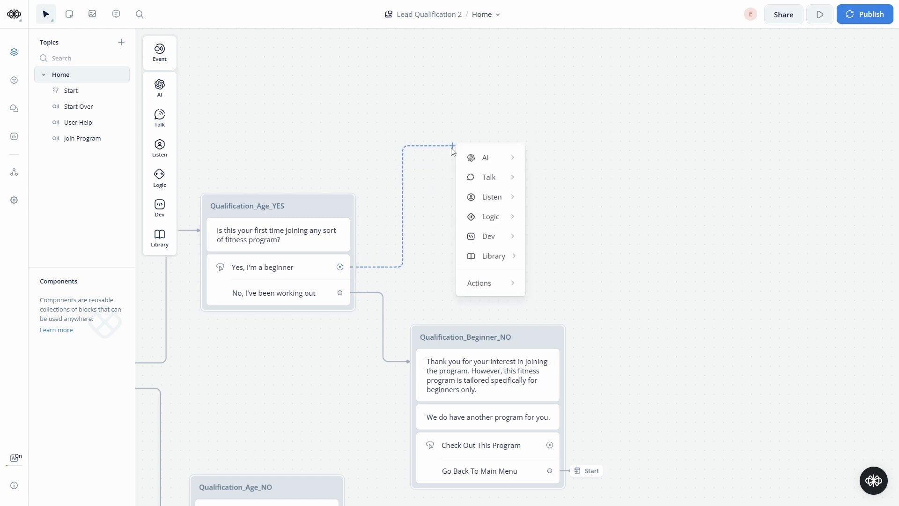
mouse_move(494, 180)
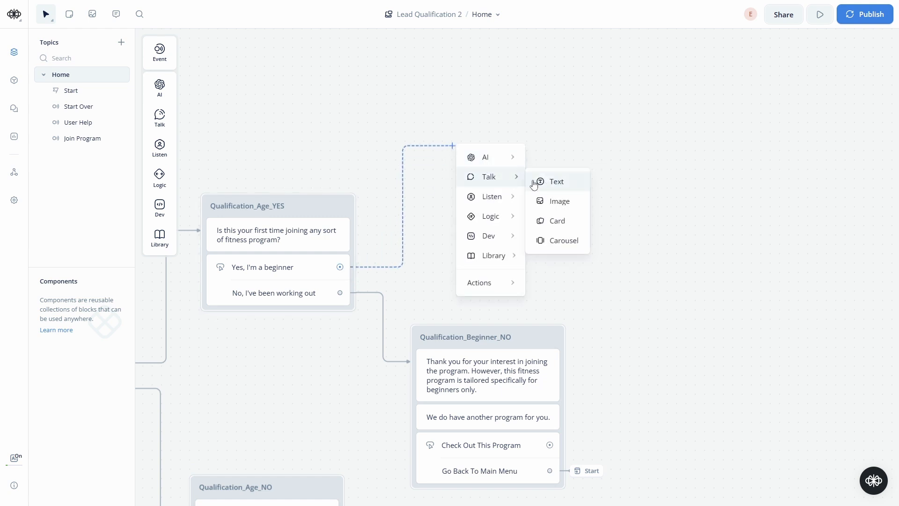
left_click(545, 182)
triple_click(474, 139)
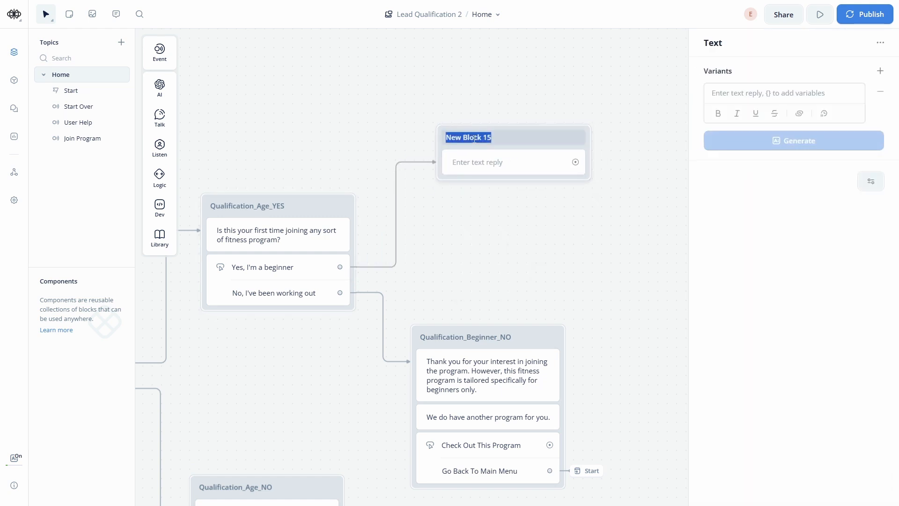
type("Qualification_")
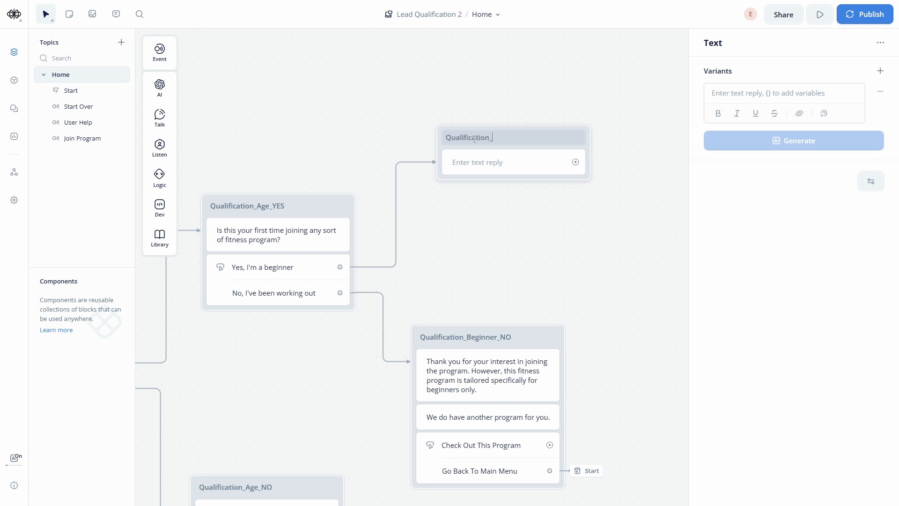
type("Beginner_YES")
key("Return")
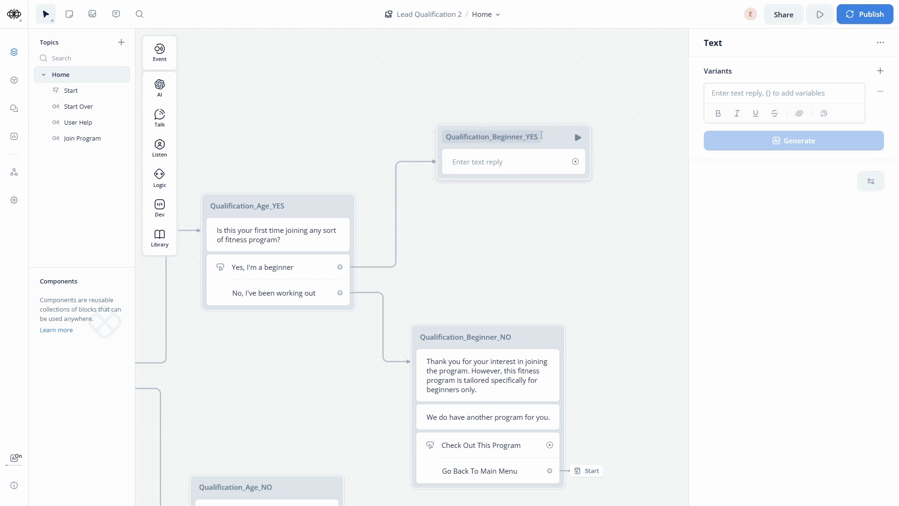
Write "Congratulations, you qualify for your fitness program." as the text message in Qualification_Beginner_YES.
left_click(762, 98)
type("Co")
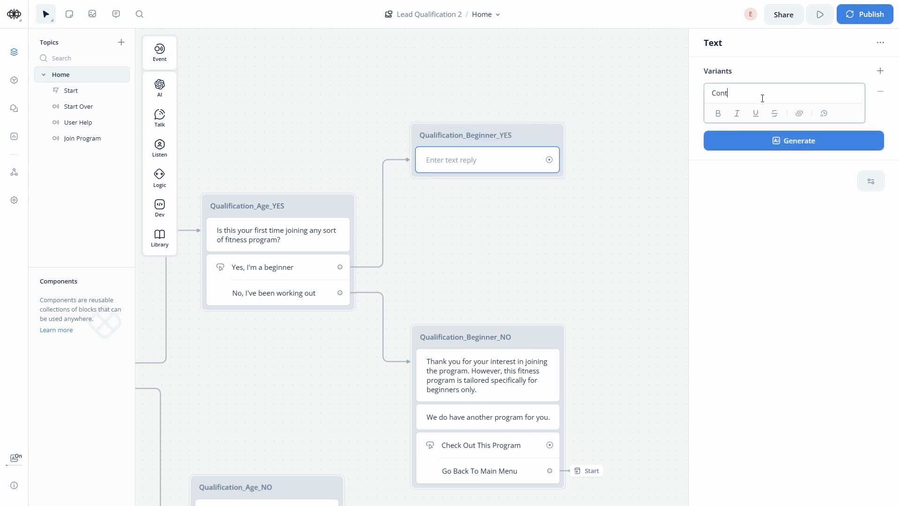
type("ngratulations, you qualify for your fitness ")
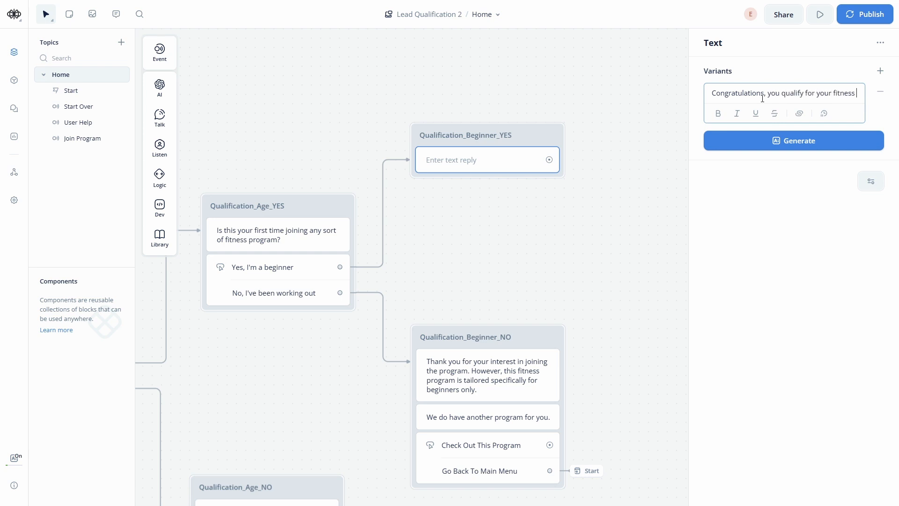
type("program.")
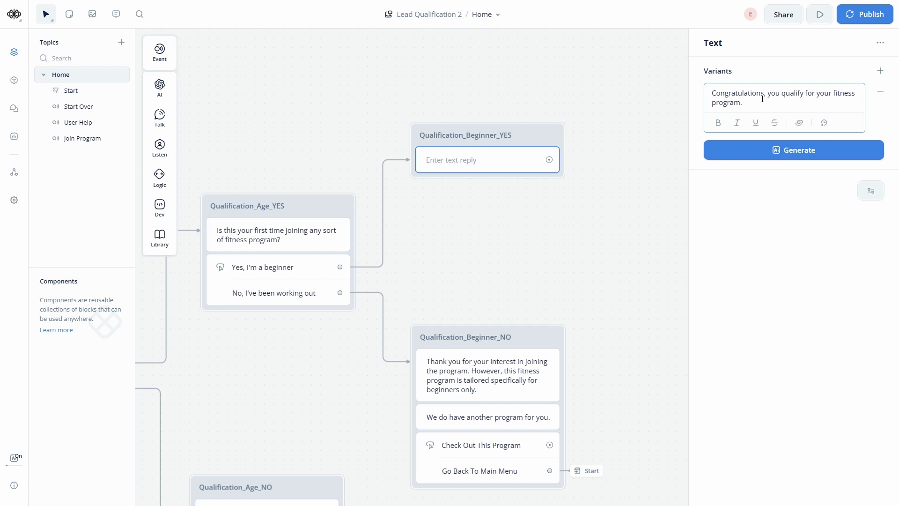
left_click(570, 251)
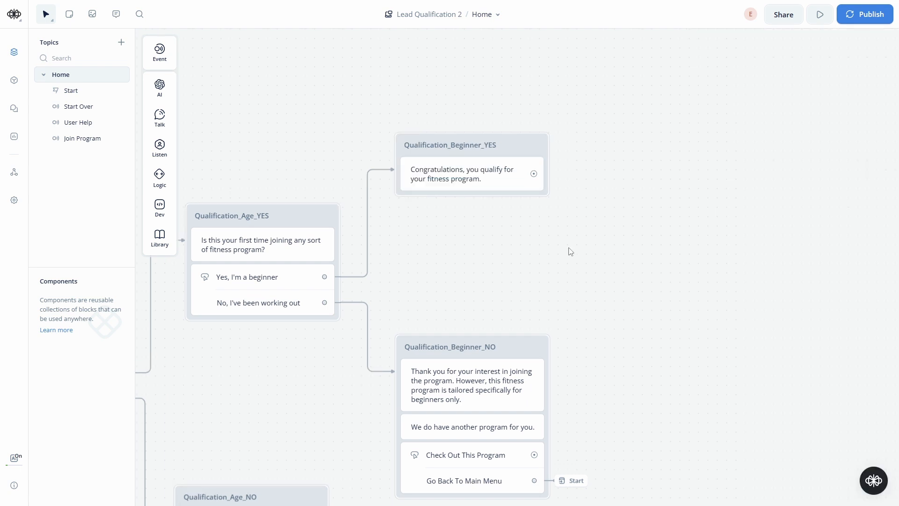
Link the congratulations message to a new text block beside it and name that block User_Information_Collection_1.
left_click_drag(566, 237, 509, 229)
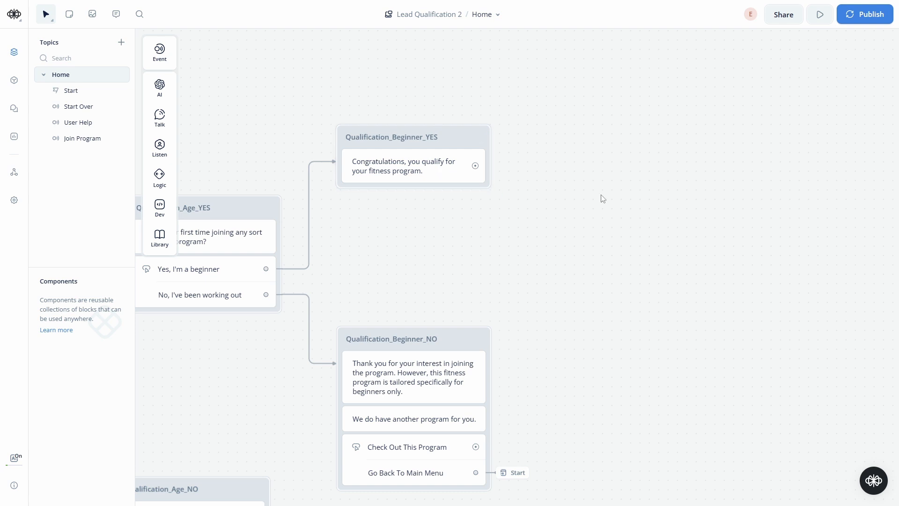
left_click_drag(579, 180, 533, 203)
left_click_drag(428, 188, 520, 131)
mouse_move(580, 164)
left_click(615, 166)
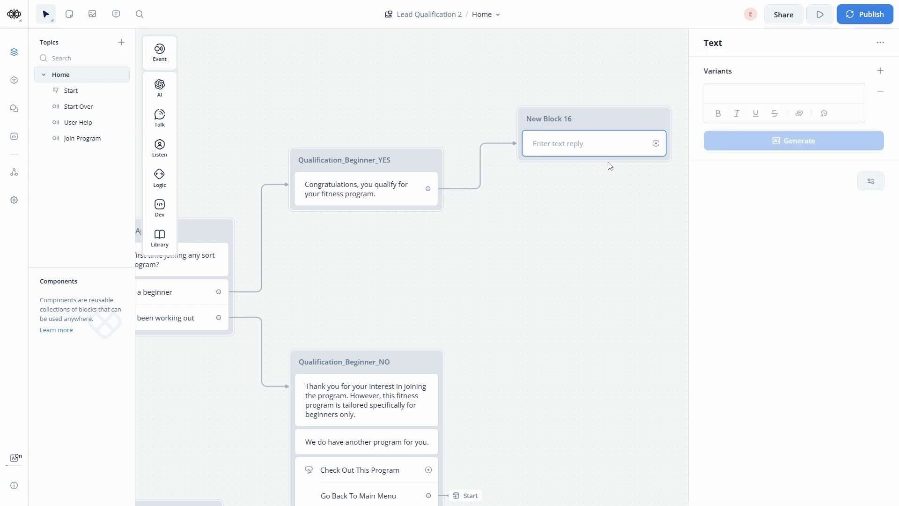
double_click(553, 162)
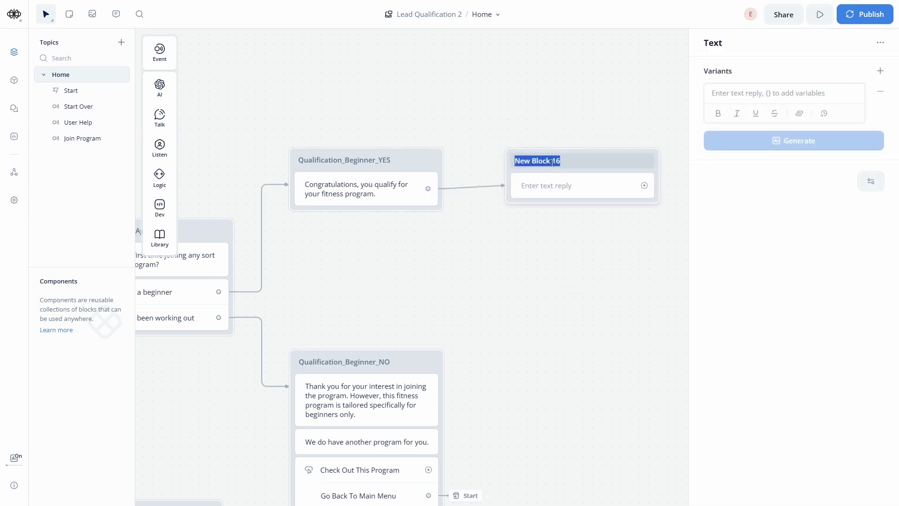
type("User_In")
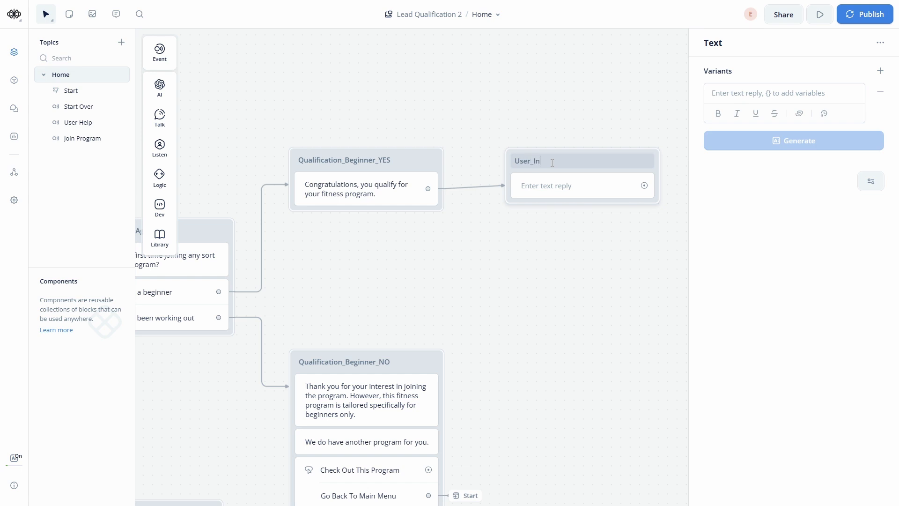
type("formation_Collection_1")
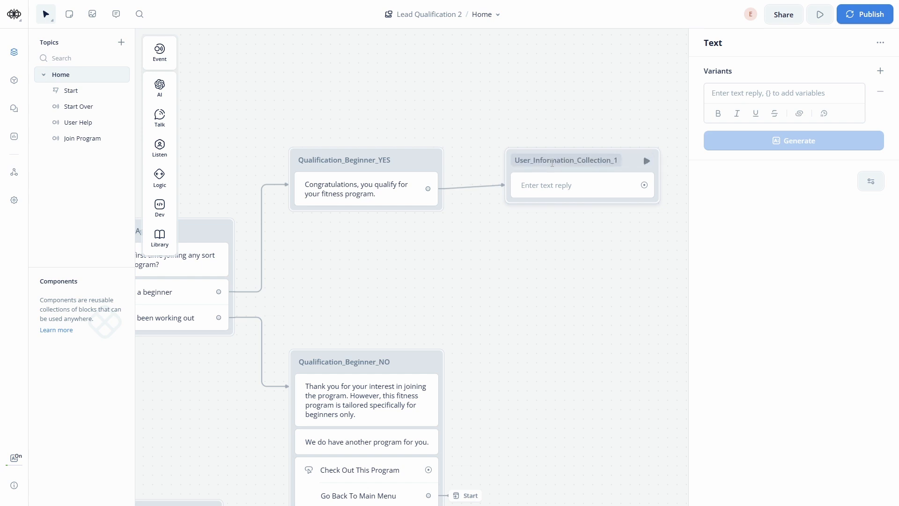
left_click(577, 94)
Write "What's you name?" as the text message in User_Information_Collection_1 and shift the block slightly upward.
left_click_drag(608, 116, 540, 91)
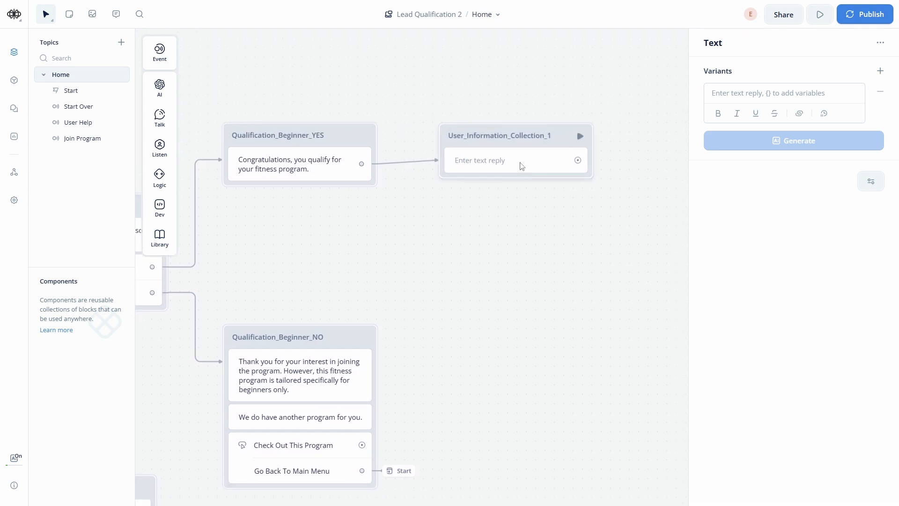
left_click(519, 164)
left_click(756, 89)
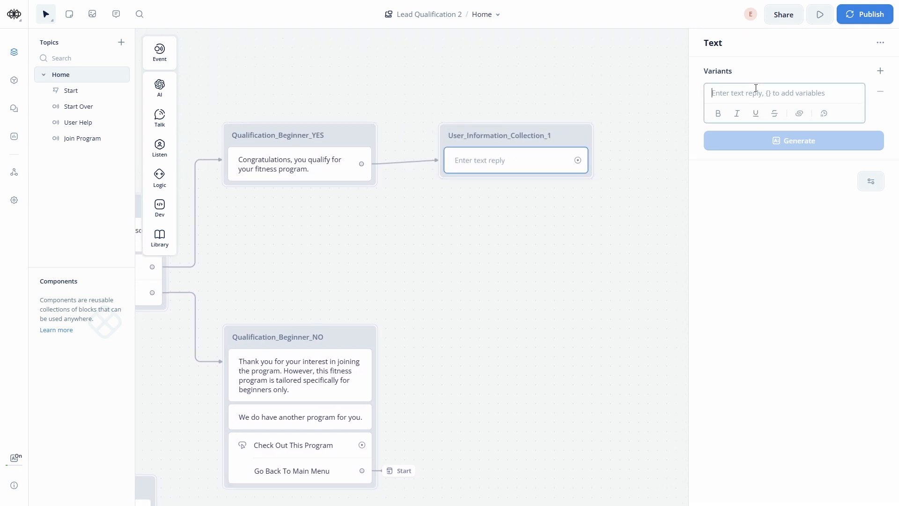
type("What's you naem?")
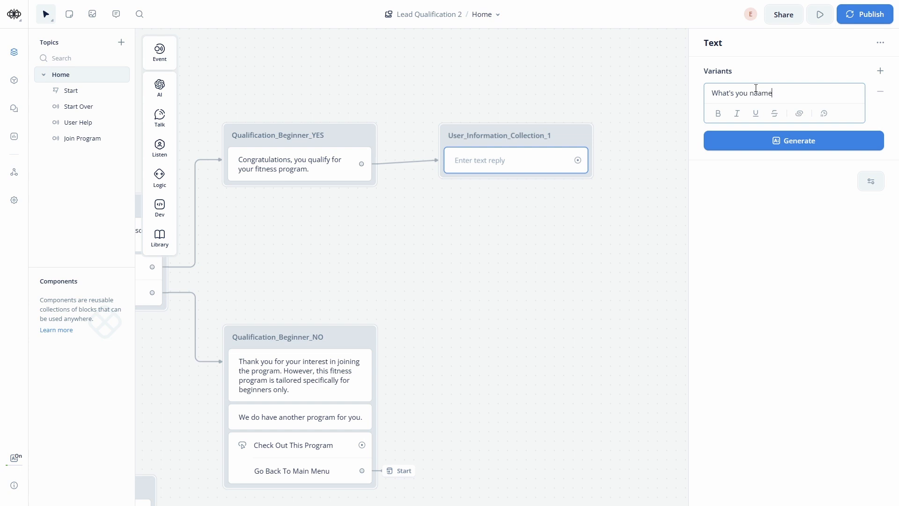
key("BackSpace")
key("BackSpace")
key("BackSpace")
type("me?")
key("Return")
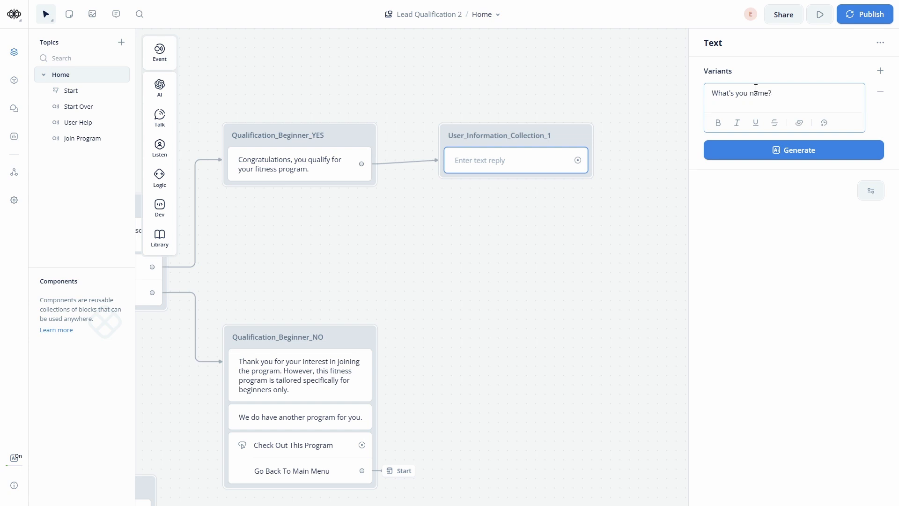
key("BackSpace")
left_click(597, 108)
left_click_drag(558, 134, 560, 112)
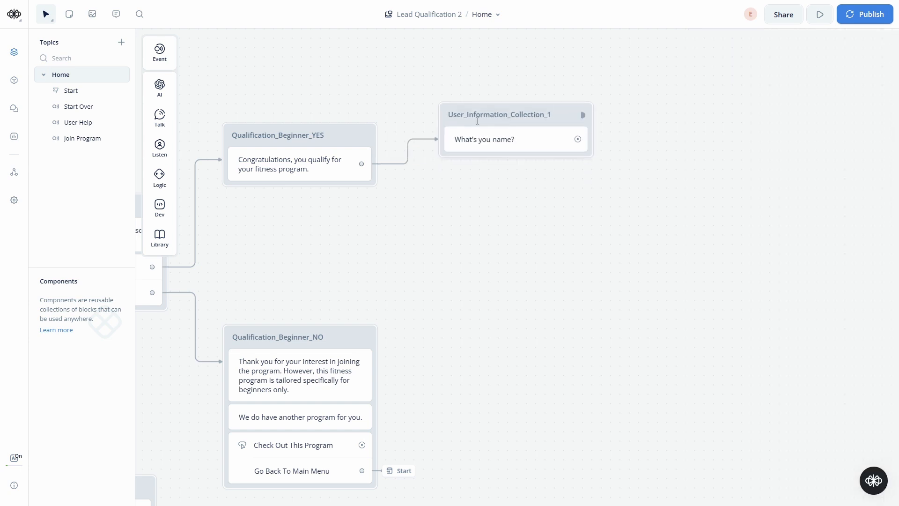
mouse_move(168, 146)
left_click_drag(201, 183, 531, 167)
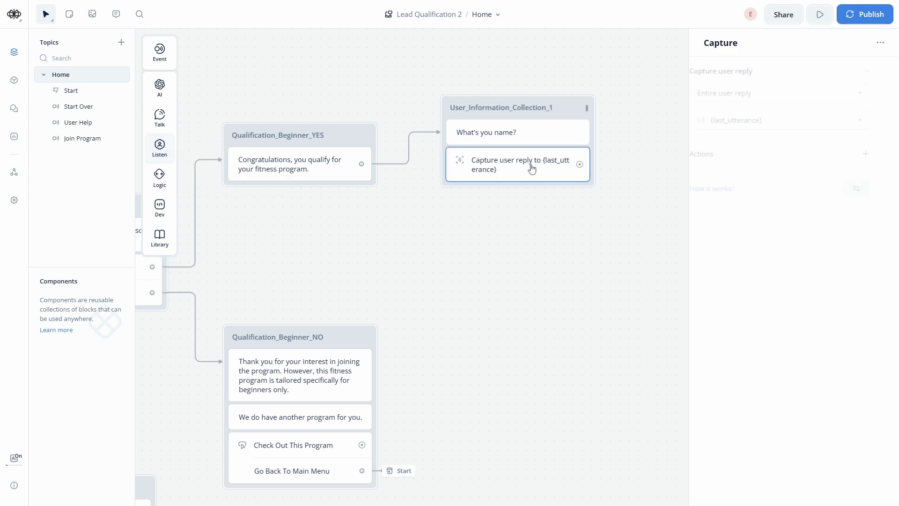
left_click(798, 96)
left_click(804, 221)
left_click(796, 125)
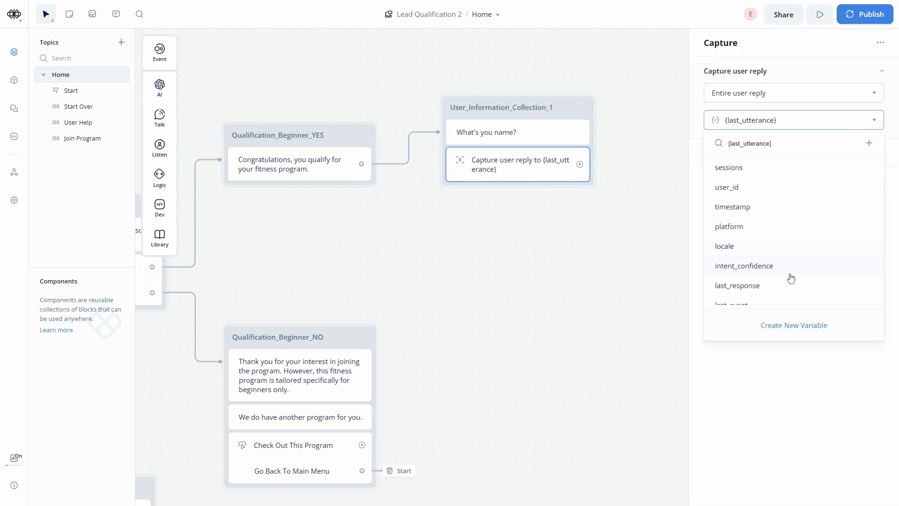
left_click(794, 325)
key("ctrl+a")
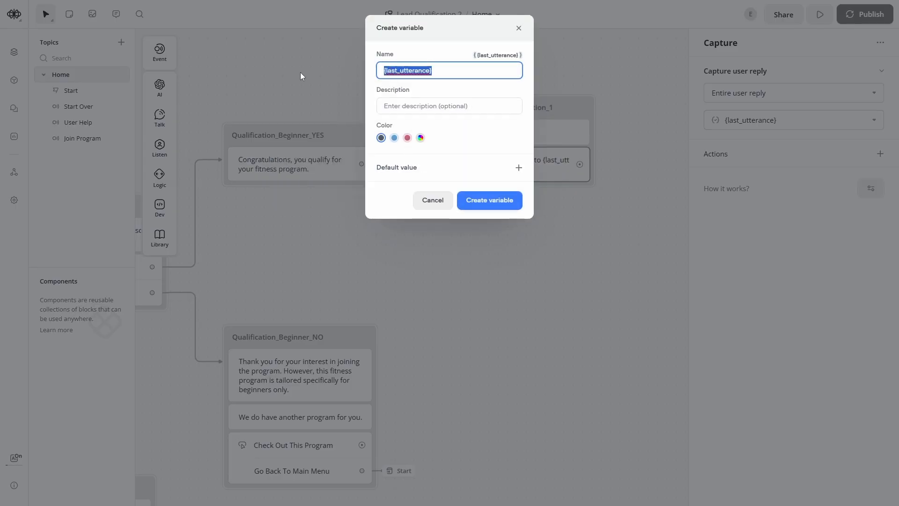
type("User")
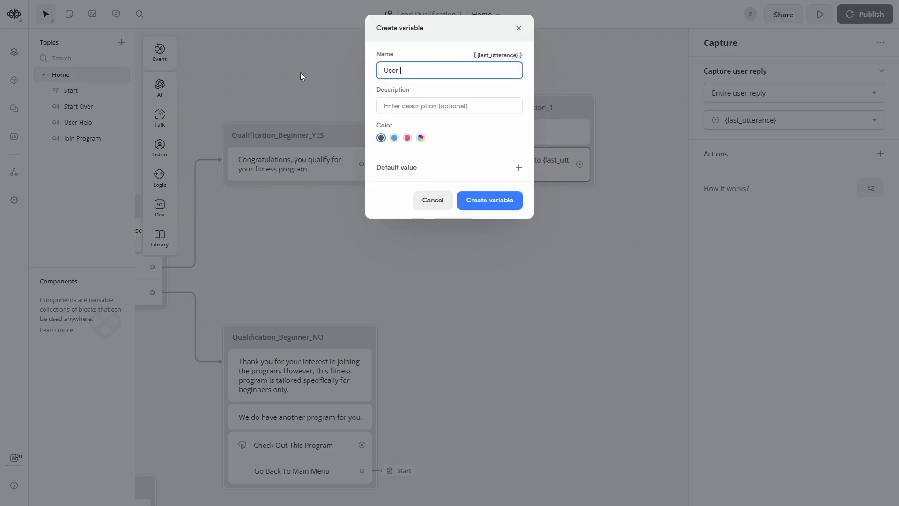
type("_")
left_click(432, 201)
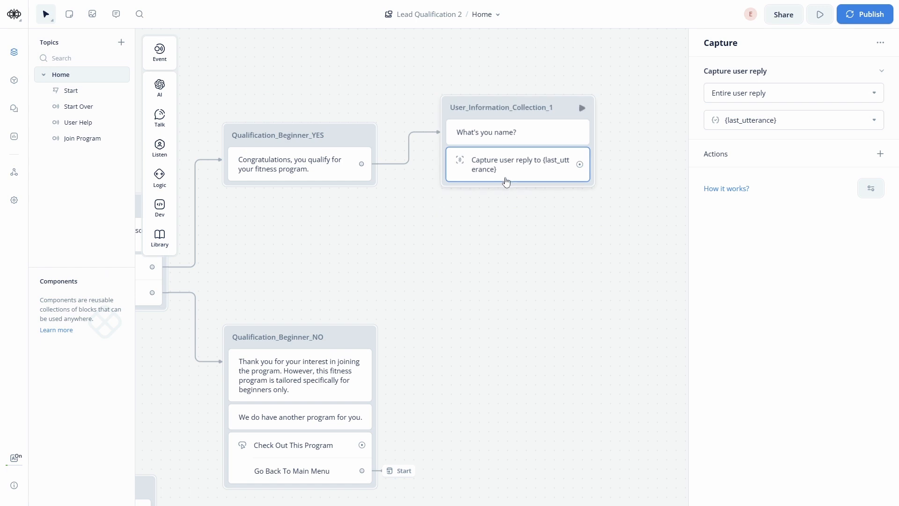
left_click(508, 175)
left_click(534, 282)
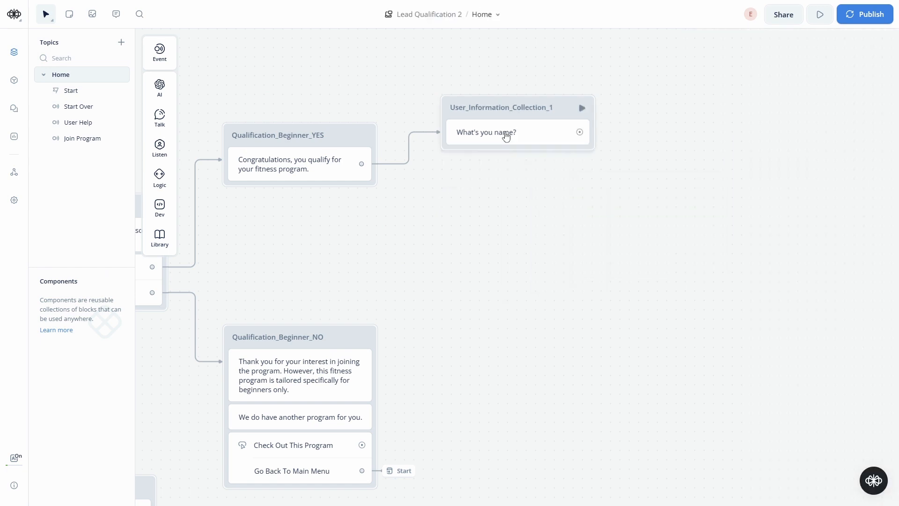
Change the question in User_Information_Collection_1 to "What's you first name?".
left_click(505, 134)
left_click(750, 94)
type("first name?")
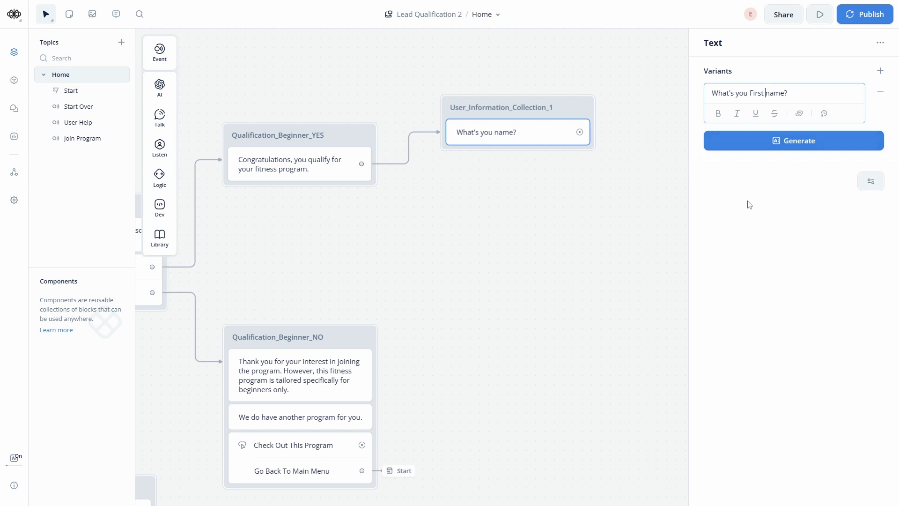
left_click(752, 93)
key("BackSpace")
type("f")
Add a Capture step below the first-name question that stores the entire user reply in a new variable User_First_Name.
mouse_move(160, 148)
left_click_drag(212, 182, 533, 163)
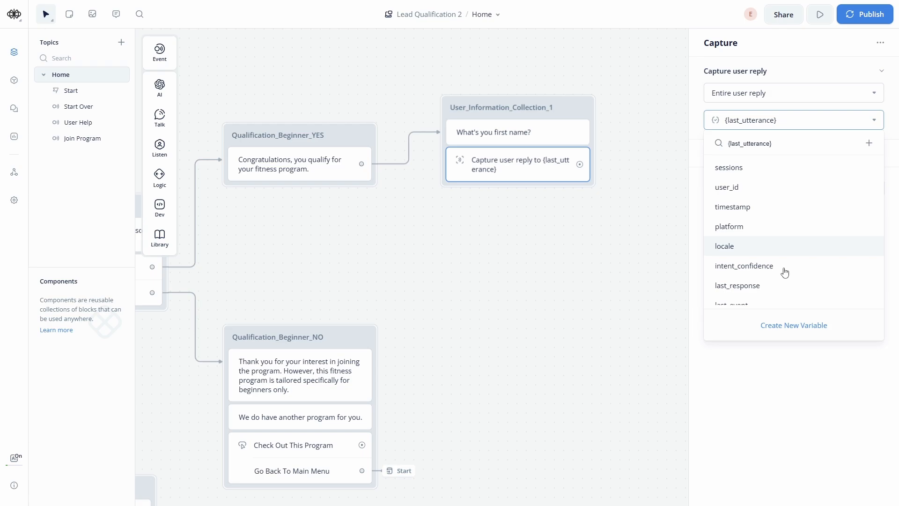
left_click(787, 327)
type("User")
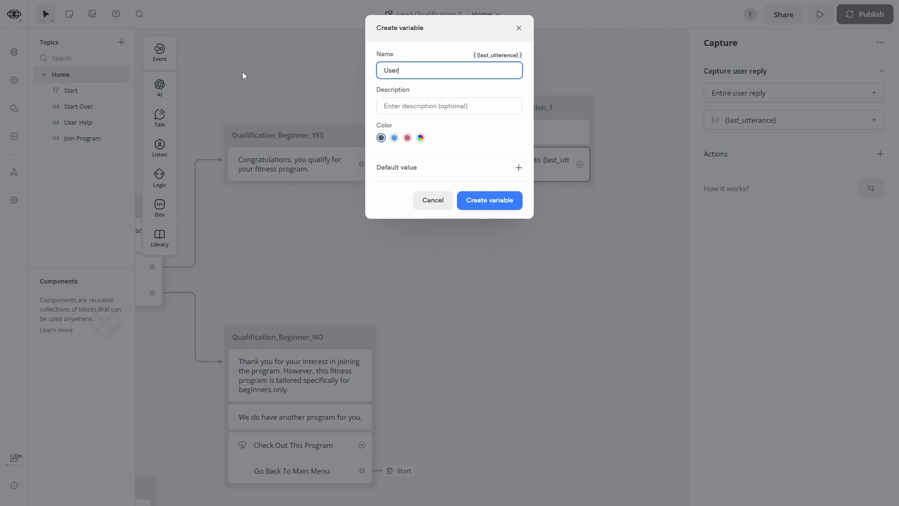
type("_First_Name")
left_click(500, 201)
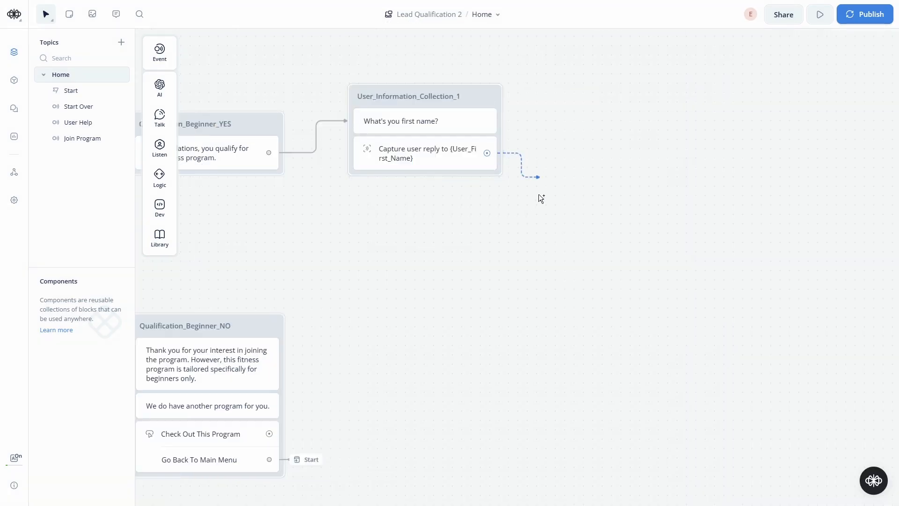
Link the first-name Capture step to a new text block placed directly below User_Information_Collection_1.
left_click_drag(539, 194, 364, 207)
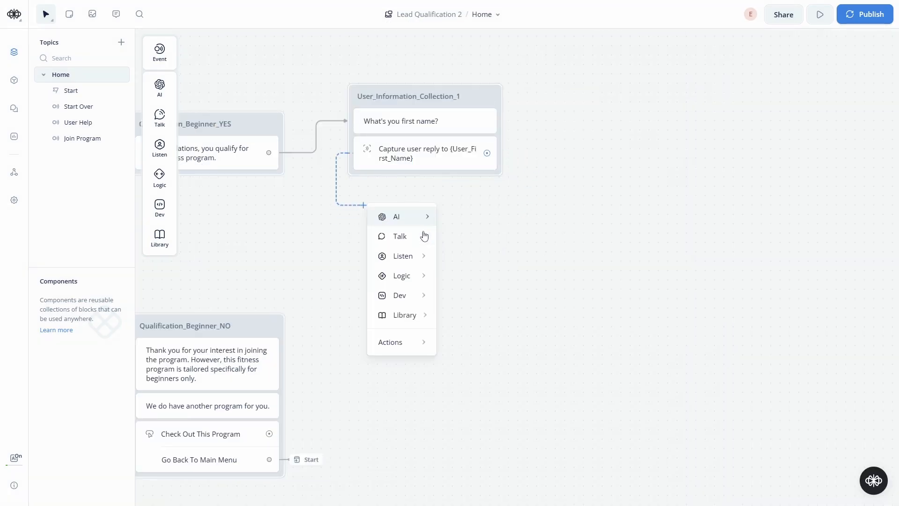
mouse_move(423, 237)
left_click(468, 238)
left_click_drag(457, 196, 447, 202)
Rename New Block 17 as User_Information_Collection_2, reusing the name of the block above it.
double_click(449, 97)
key("ctrl+c")
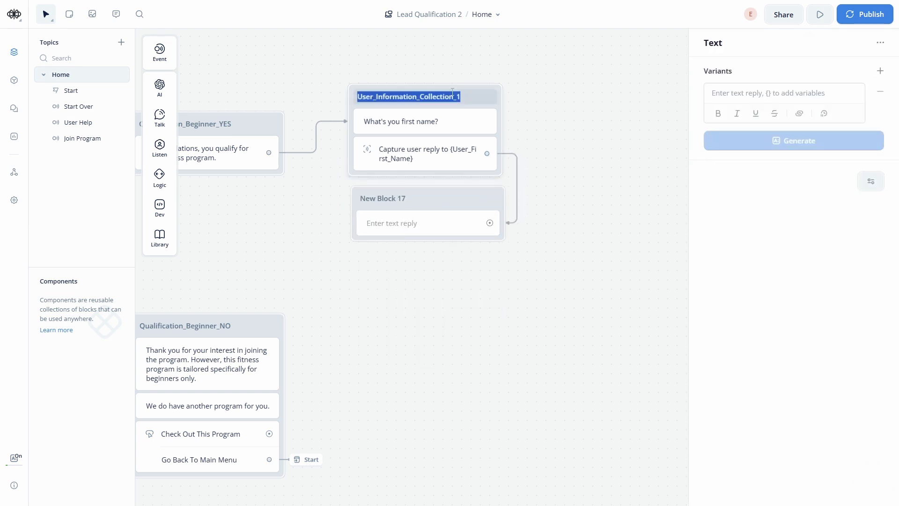
double_click(410, 199)
key("ctrl+a")
key("ctrl+v")
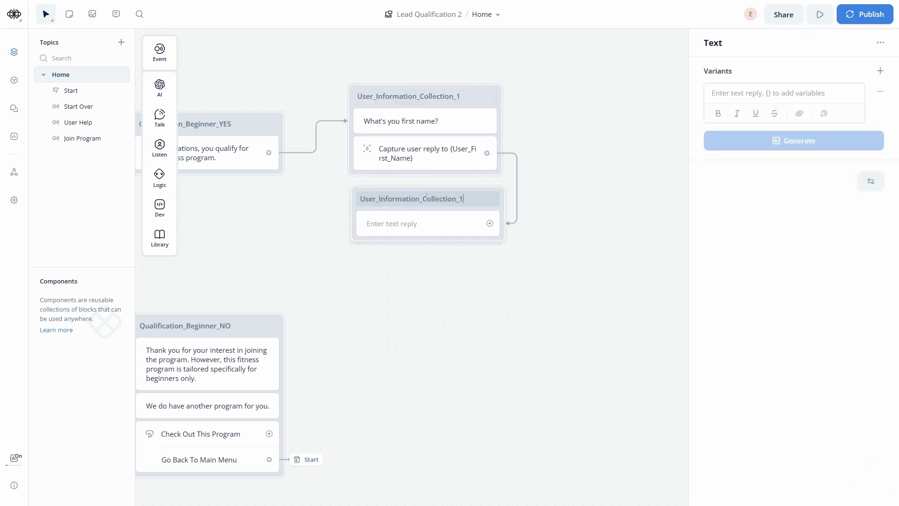
left_click(426, 222)
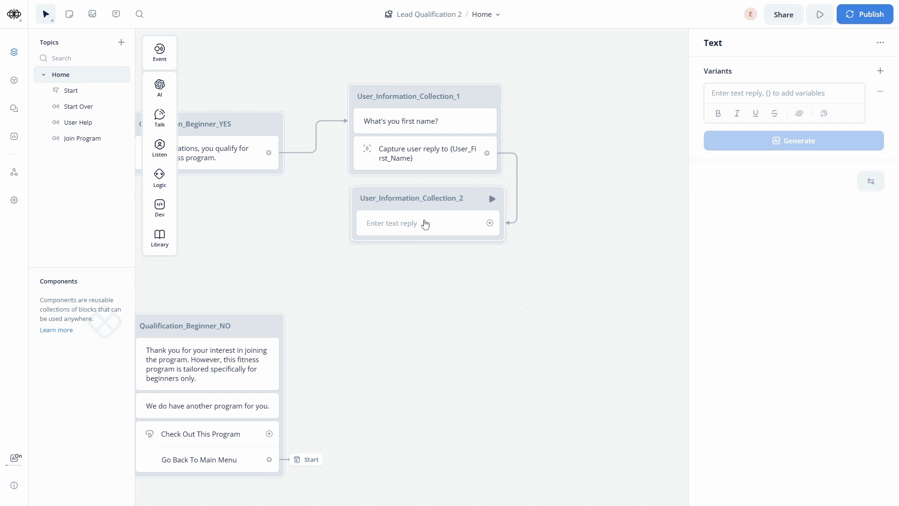
Enter the question "What's your family name?" in the text reply of the second User_Information_Collection block.
left_click(802, 92)
type("What's your")
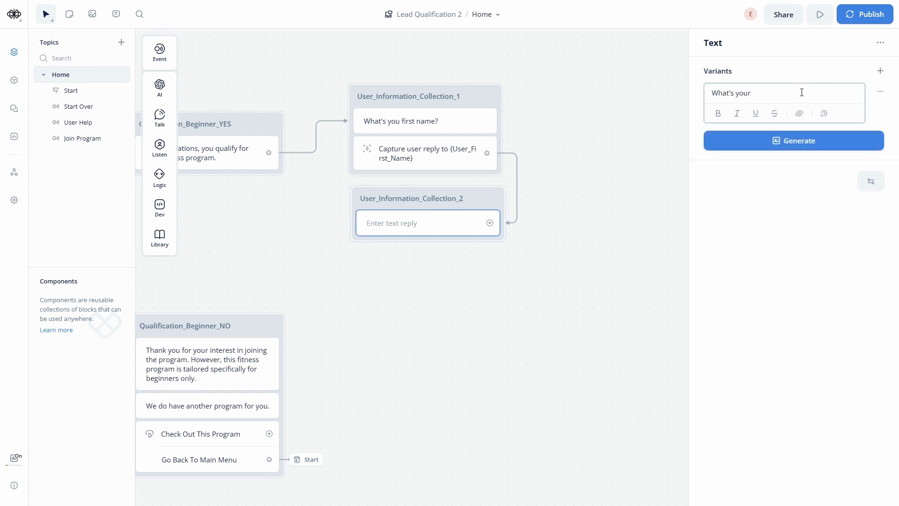
type(" family name?")
Add a Capture step below the family-name question that stores the entire user reply in a new variable User_Family_Name.
left_click_drag(213, 183, 458, 248)
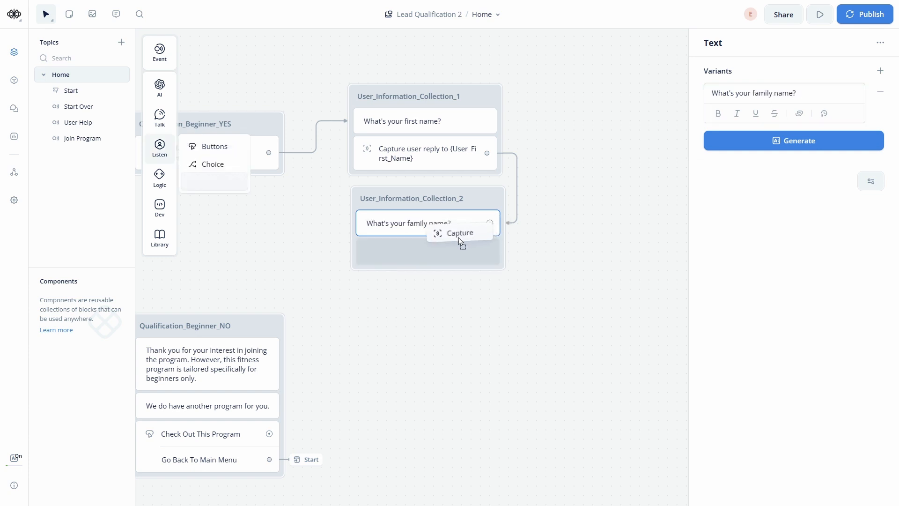
left_click(788, 120)
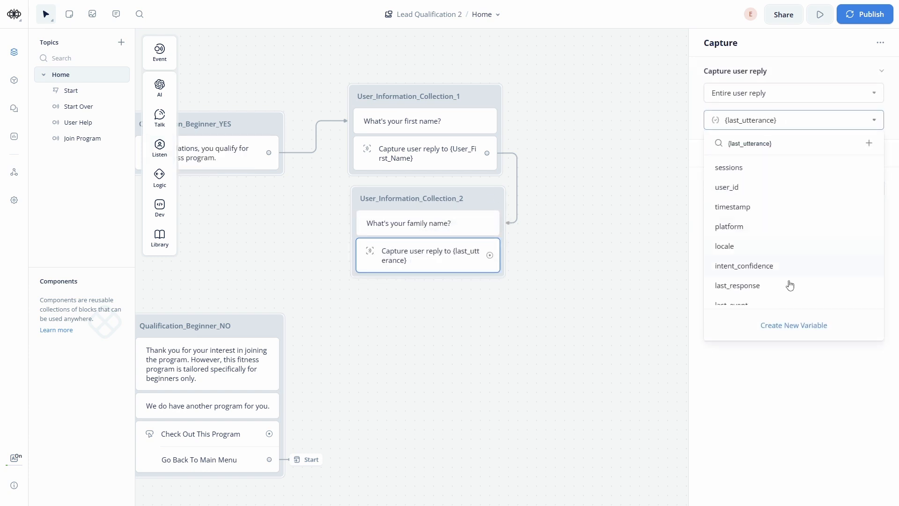
left_click(792, 330)
left_click_drag(444, 74, 298, 71)
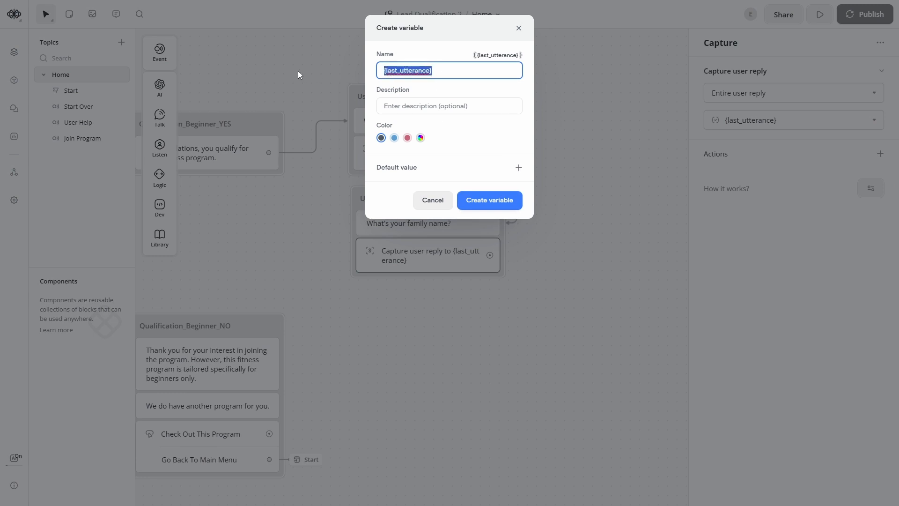
type("User_Family")
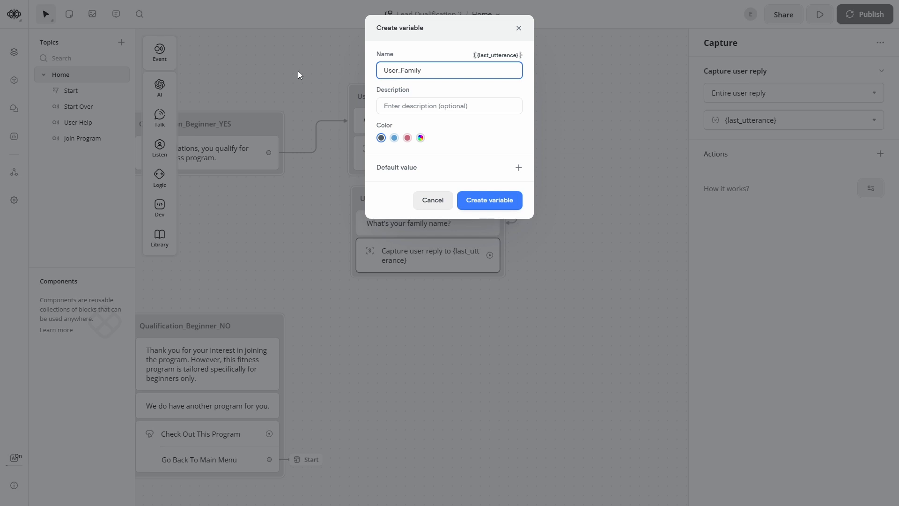
type("_Name")
left_click(500, 206)
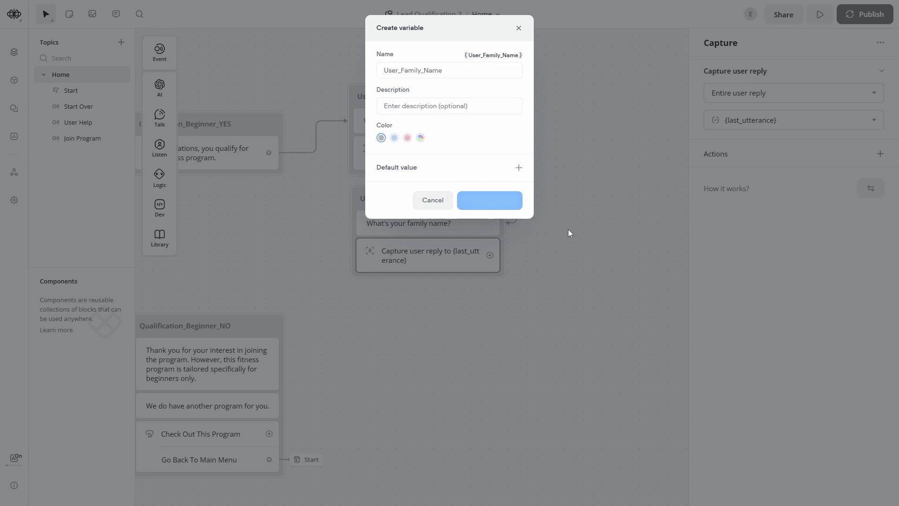
Link the family-name Capture step to a new text block beside the collection blocks and name that block Congratulations.
left_click_drag(372, 292, 489, 165)
left_click(515, 164)
left_click_drag(559, 144, 509, 152)
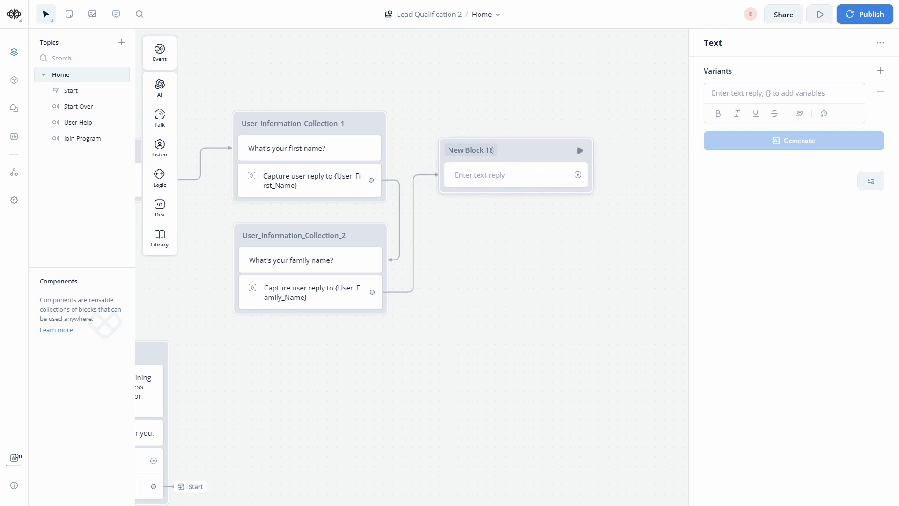
double_click(491, 151)
type("Congramt")
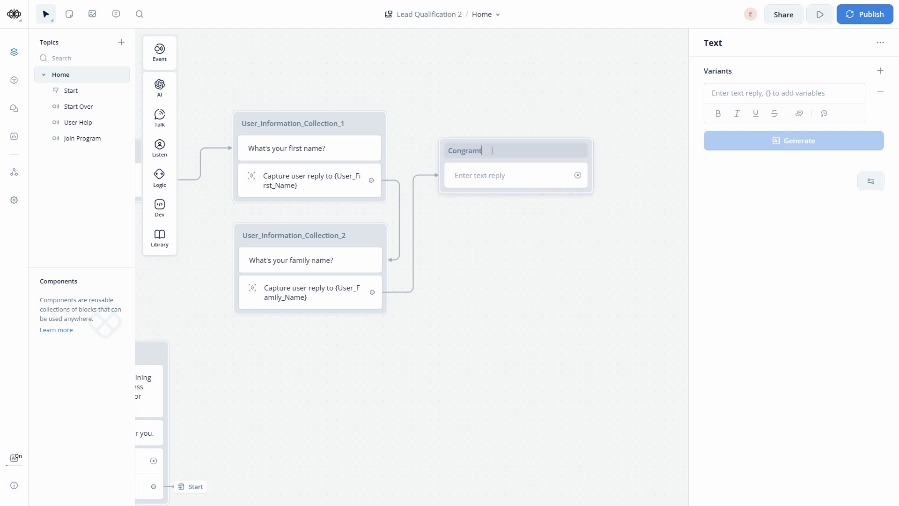
type("tulations on your")
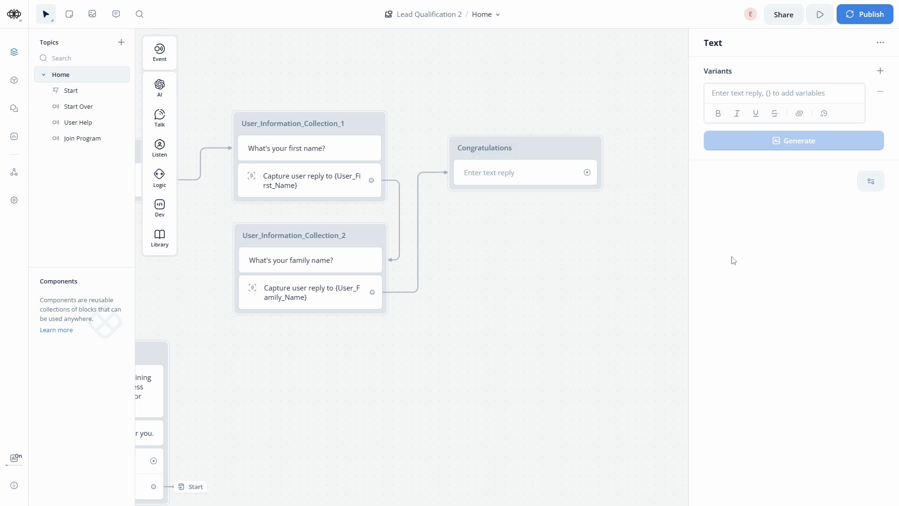
Enter "Your in {User_First_Name}! You are now registered for your fitness program." as the Congratulations text, inserting the first-name variable.
left_click(741, 95)
type("You")
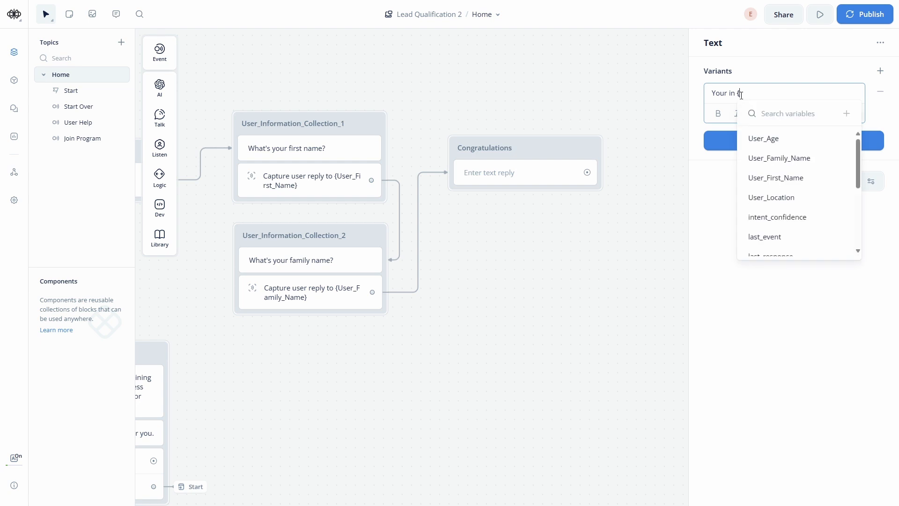
type("r in {")
left_click(774, 178)
type("!")
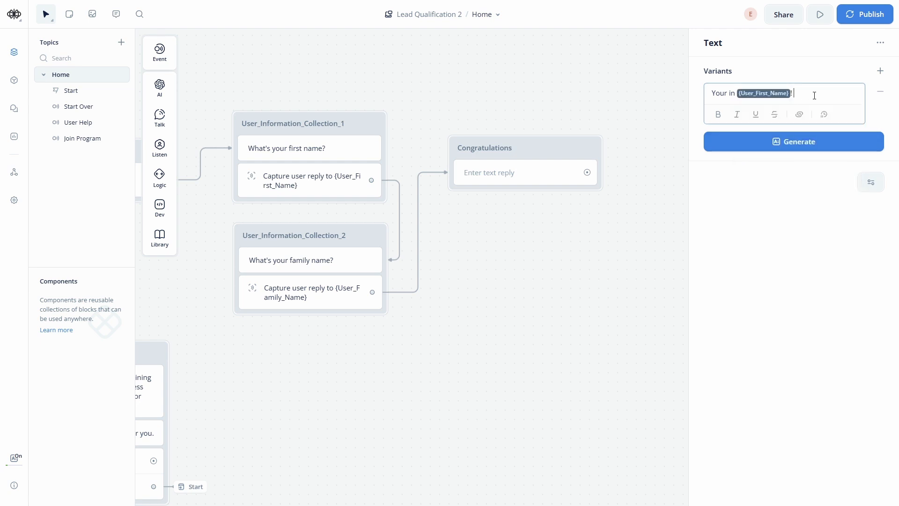
type(" You are not ")
type("registered")
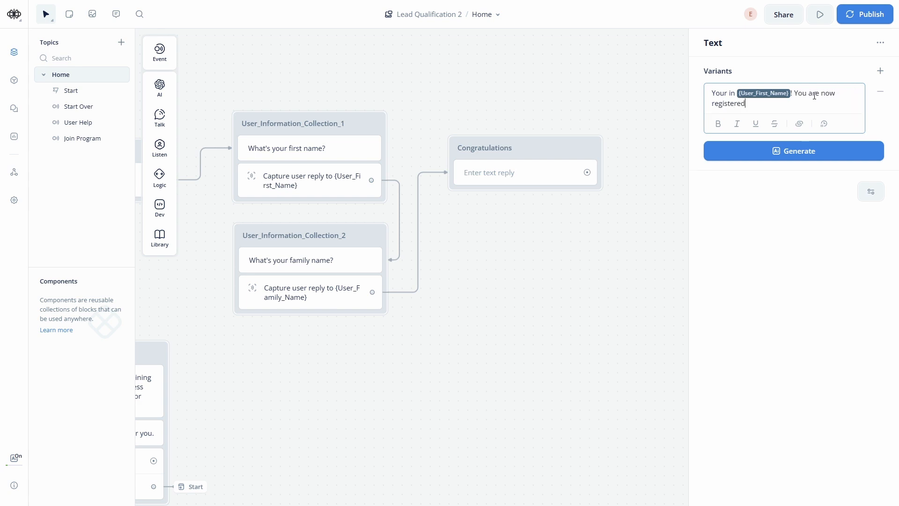
type(" for your fitness program.")
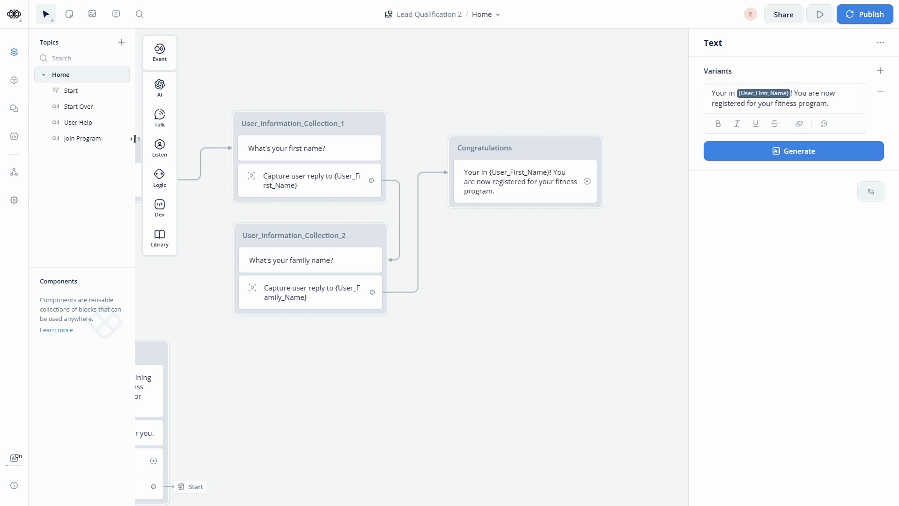
Add a second text reply to the Congratulations block reading "Please check your email for more details".
mouse_move(160, 117)
left_click_drag(212, 116, 504, 218)
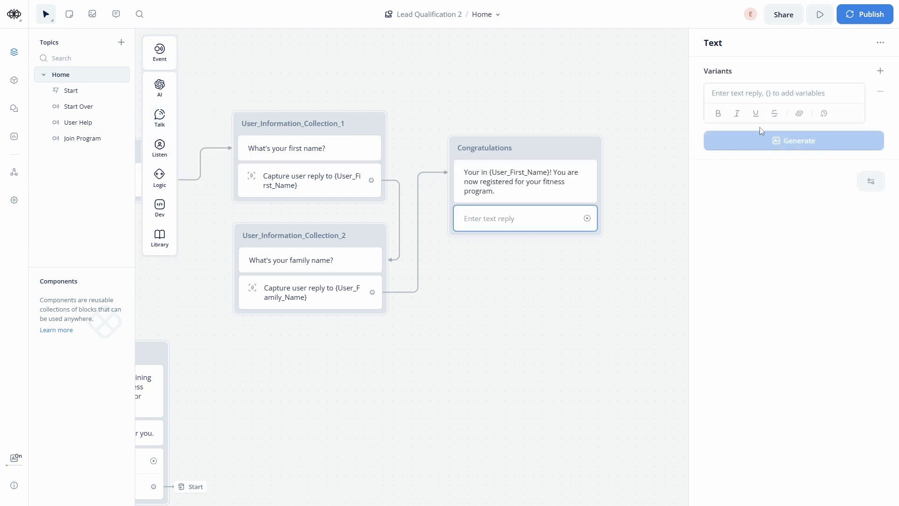
type("Please c")
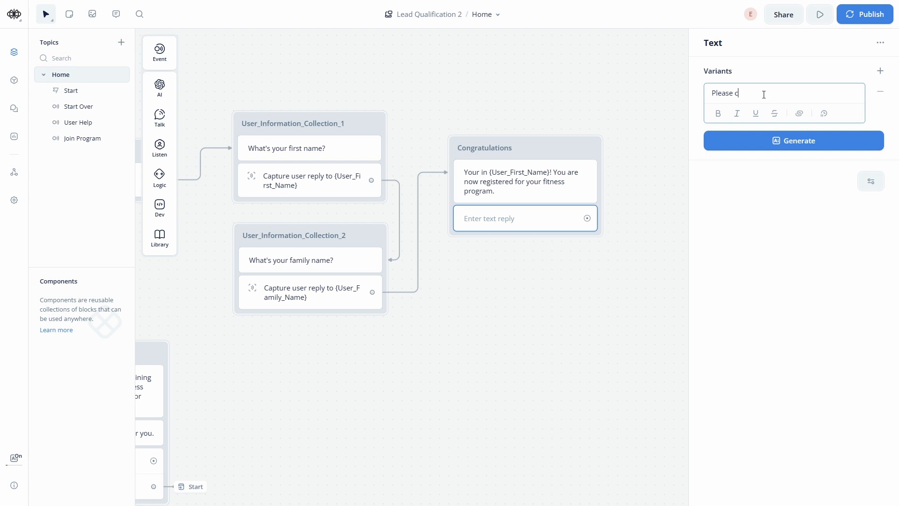
type("heck your email for more details")
Add a Buttons step at the end of the Congratulations block with its button labelled Start Over.
mouse_move(160, 147)
left_click_drag(206, 145, 519, 252)
left_click(773, 93)
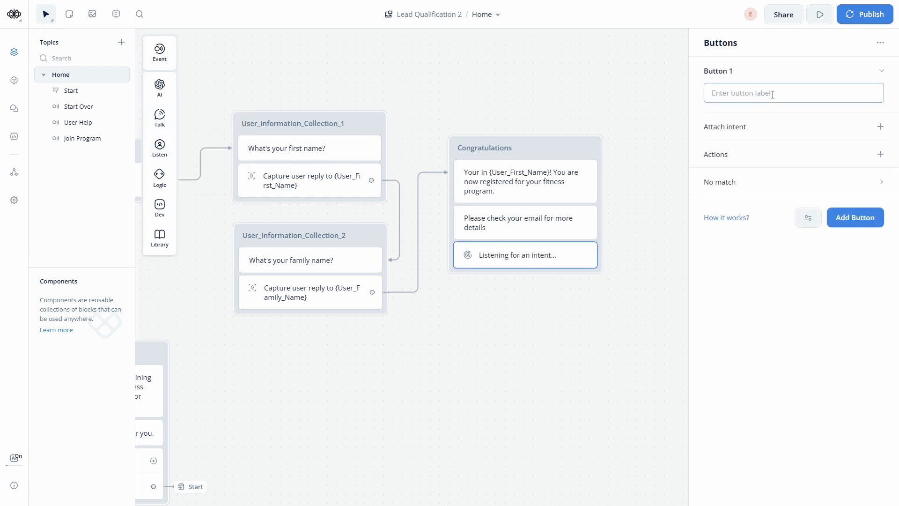
type("Go BA")
key("BackSpace")
key("BackSpace")
key("BackSpace")
key("BackSpace")
key("BackSpace")
type("sT")
key("BackSpace")
key("BackSpace")
type("st")
key("BackSpace")
key("BackSpace")
type("S")
Give the Start Over button a Go to Block action that leads to the Start block.
left_click(885, 160)
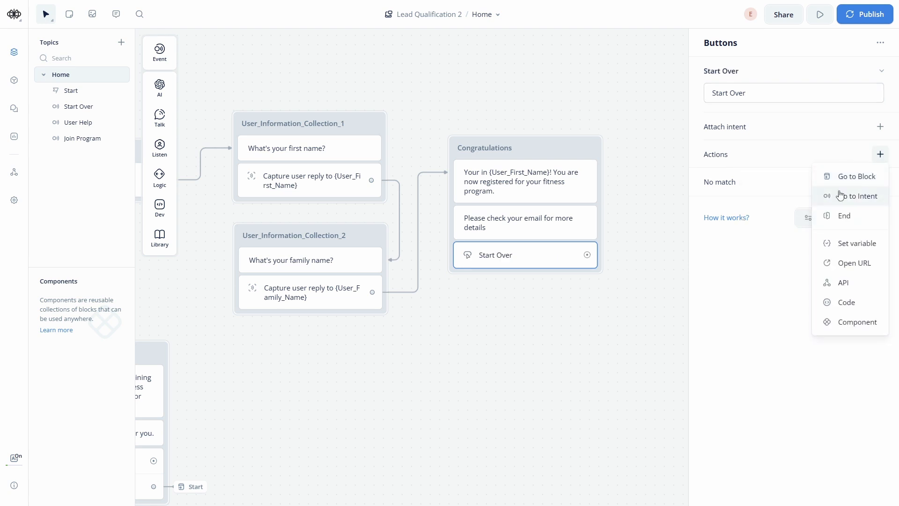
left_click(810, 180)
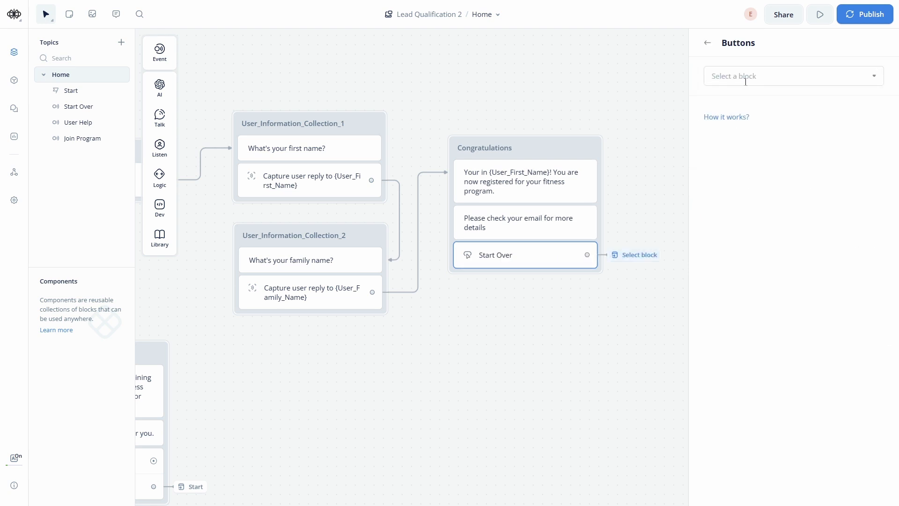
left_click(745, 82)
mouse_move(740, 138)
left_click(645, 154)
left_click(506, 334)
Move the Start block higher above Join Program and link it to a new text block.
scroll(505, 335, "down", 4)
scroll(421, 356, "down", 6)
left_click_drag(402, 374, 689, 290)
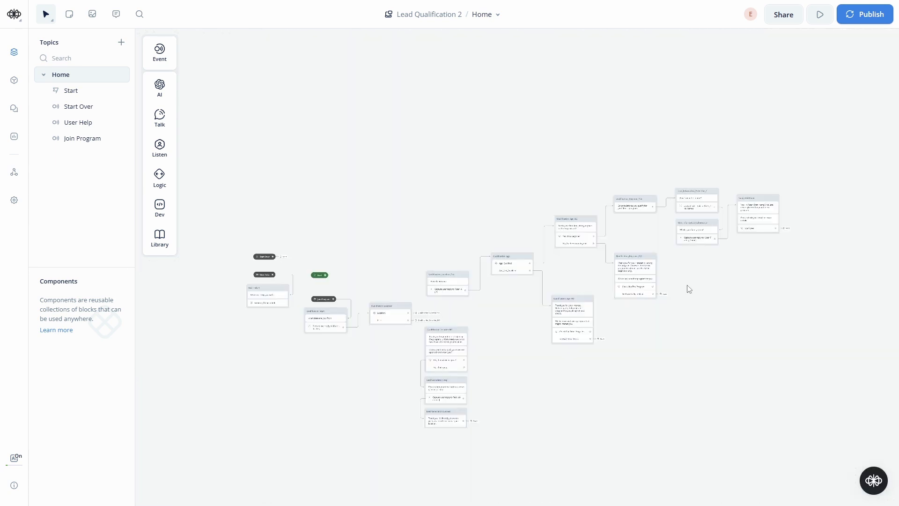
scroll(695, 289, "down", 2)
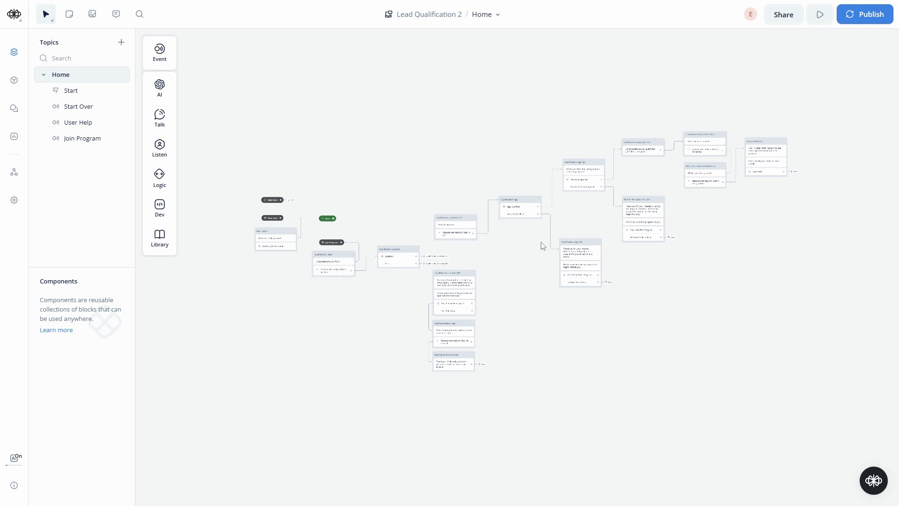
scroll(290, 252, "up", 2)
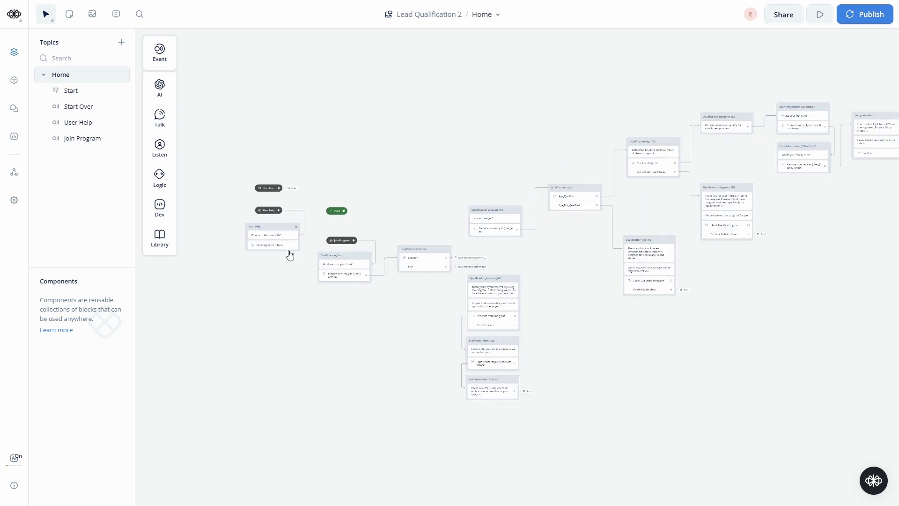
scroll(344, 219, "up", 6)
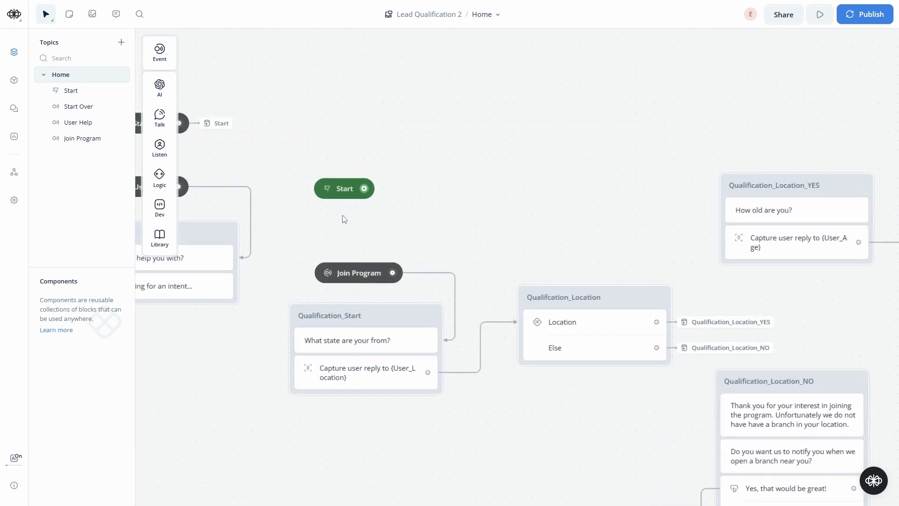
scroll(344, 219, "up", 1)
left_click_drag(368, 234, 363, 140)
left_click_drag(381, 138, 344, 202)
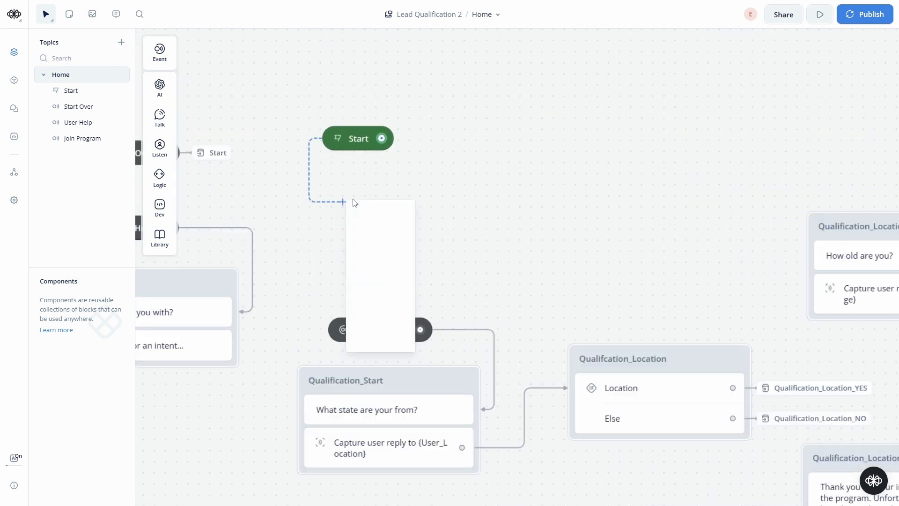
mouse_move(379, 233)
left_click(447, 235)
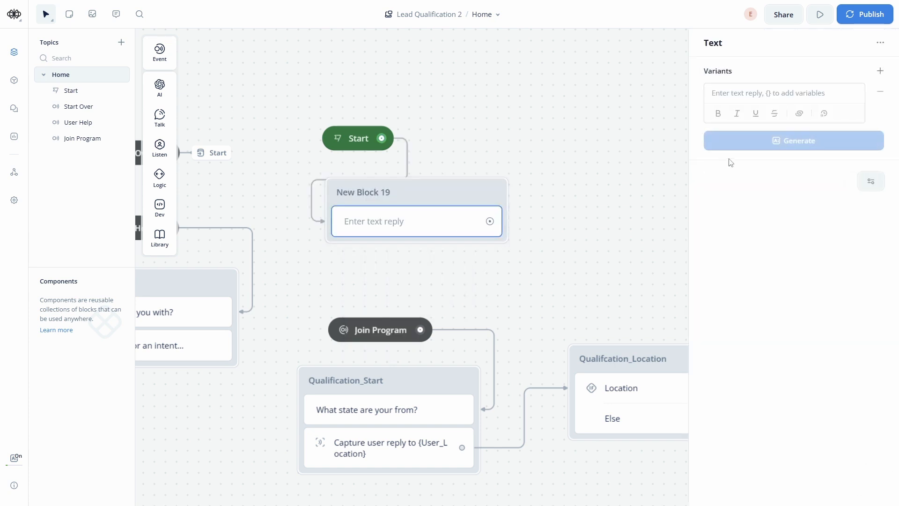
Enter "Welcome to Triplelanes Fitness. How can I help you today?" as the text of the block linked from Start.
left_click(742, 98)
type("Welcome to Tripl")
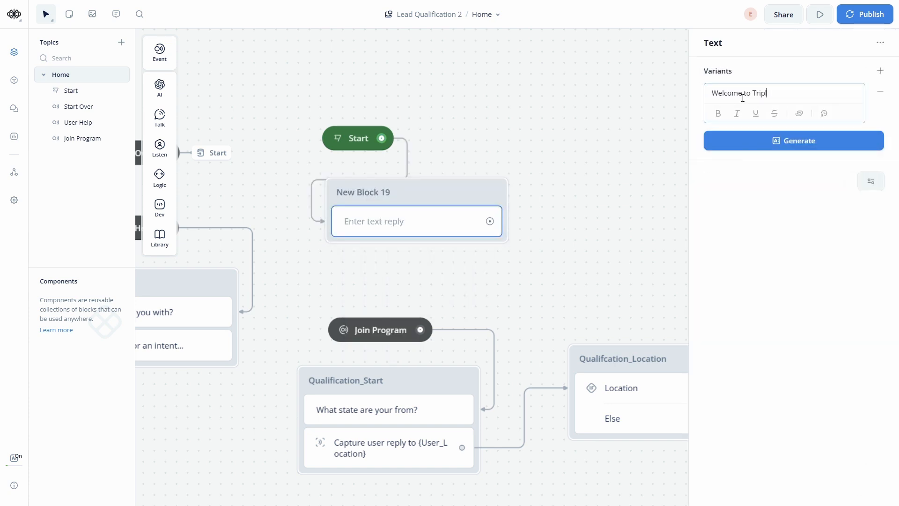
type("elanes Fitness. How can I help you today")
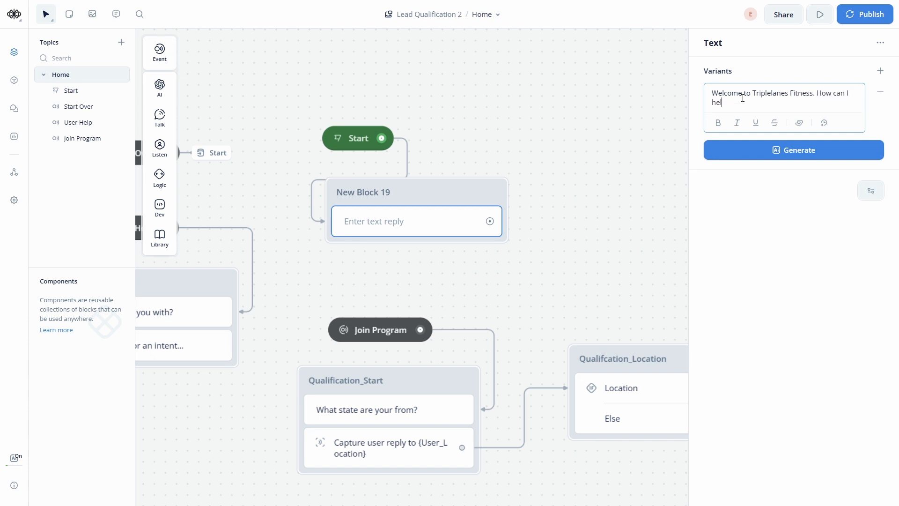
type("?")
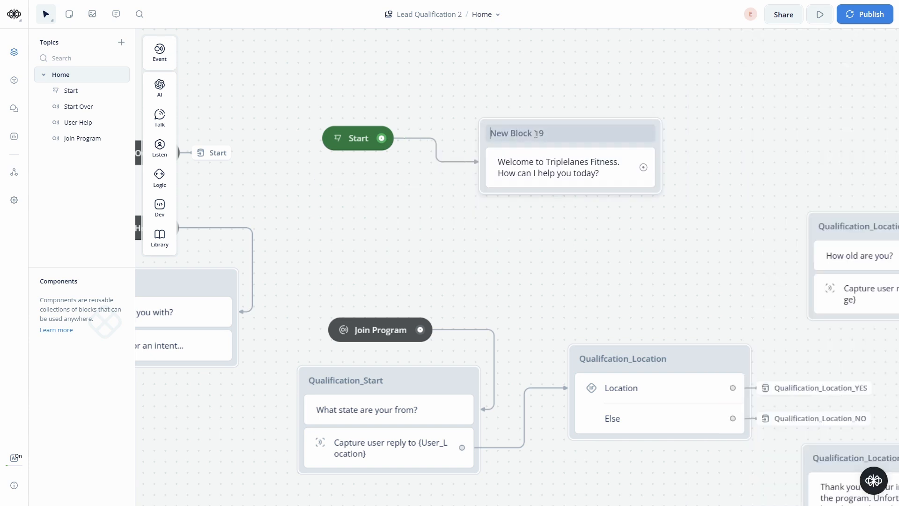
Rename New Block 19 as Welcome and add a Buttons step without a label below its greeting.
double_click(535, 133)
type("Welcome")
left_click(295, 147)
mouse_move(160, 146)
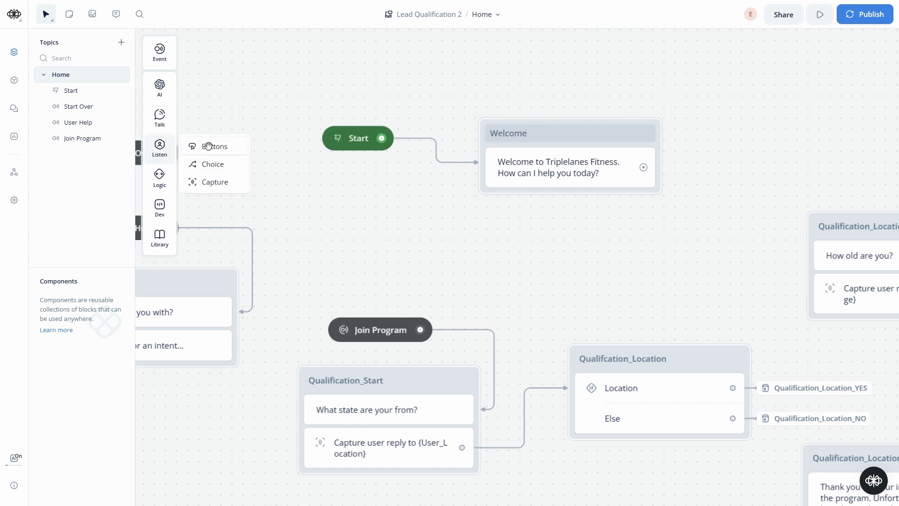
left_click_drag(206, 146, 597, 200)
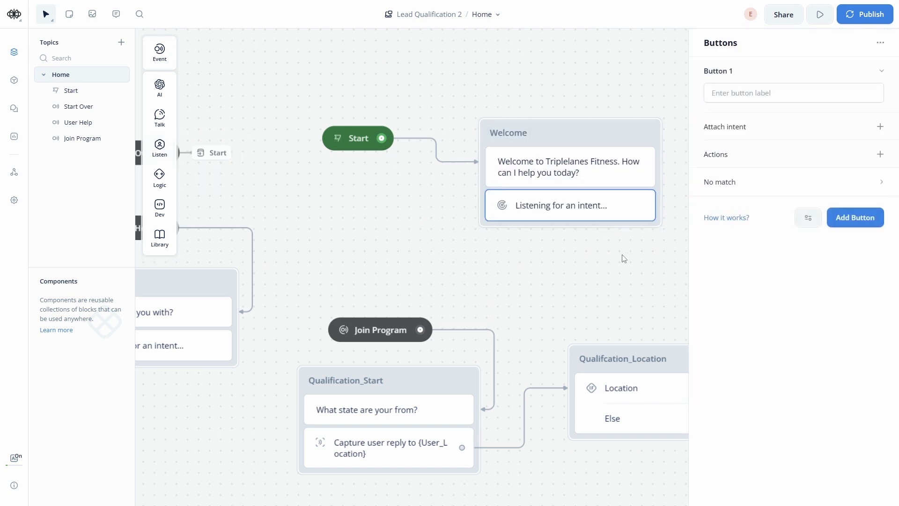
Open the prototype test view and train the assistant for testing.
scroll(624, 259, "down", 5)
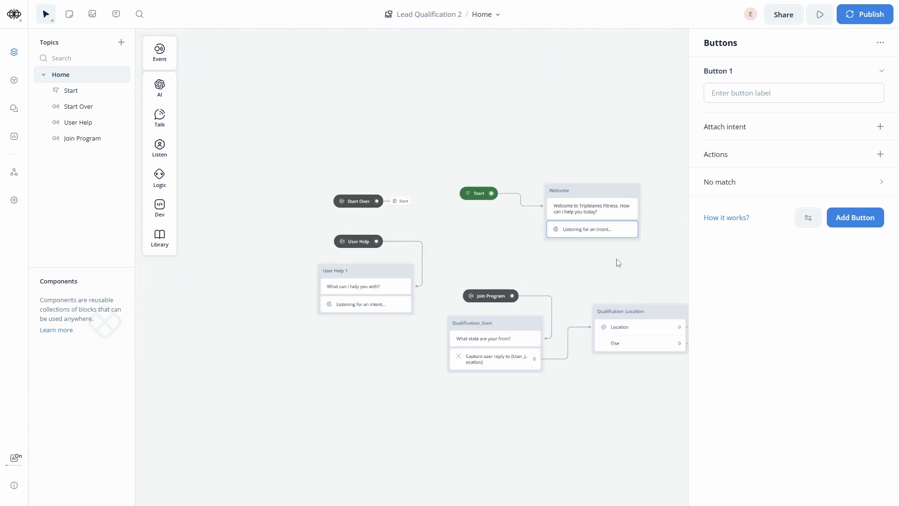
scroll(618, 263, "down", 1)
left_click_drag(618, 262, 588, 259)
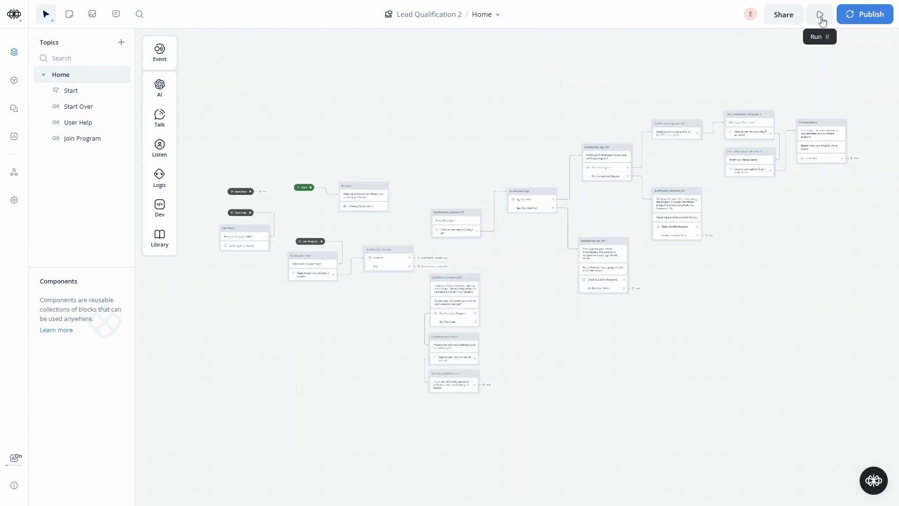
left_click(820, 15)
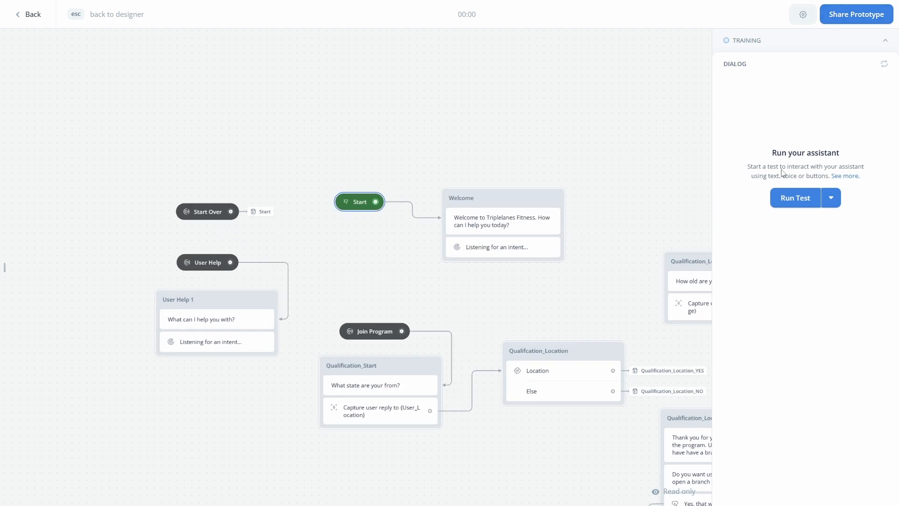
left_click(805, 44)
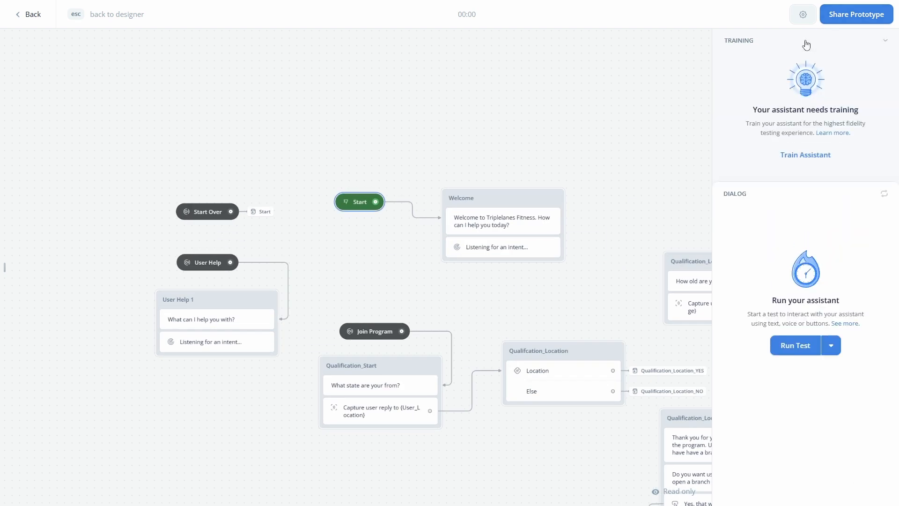
left_click(798, 161)
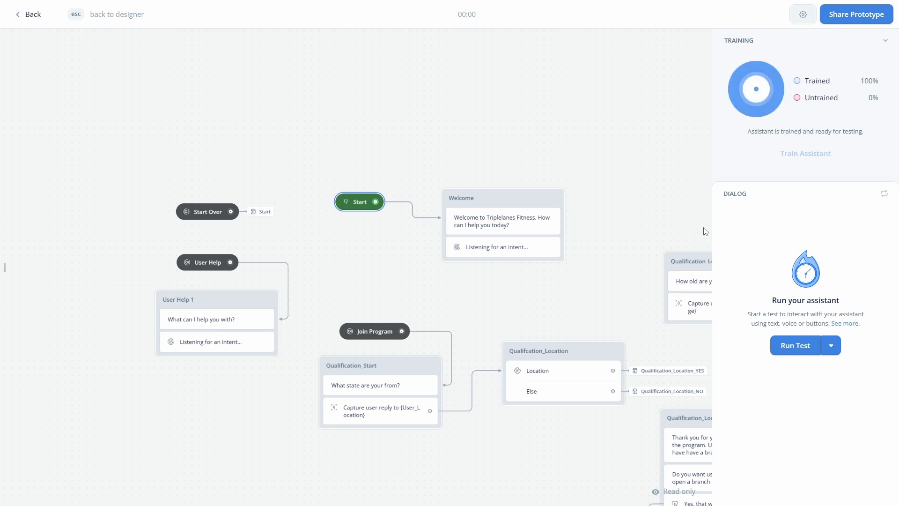
left_click(752, 42)
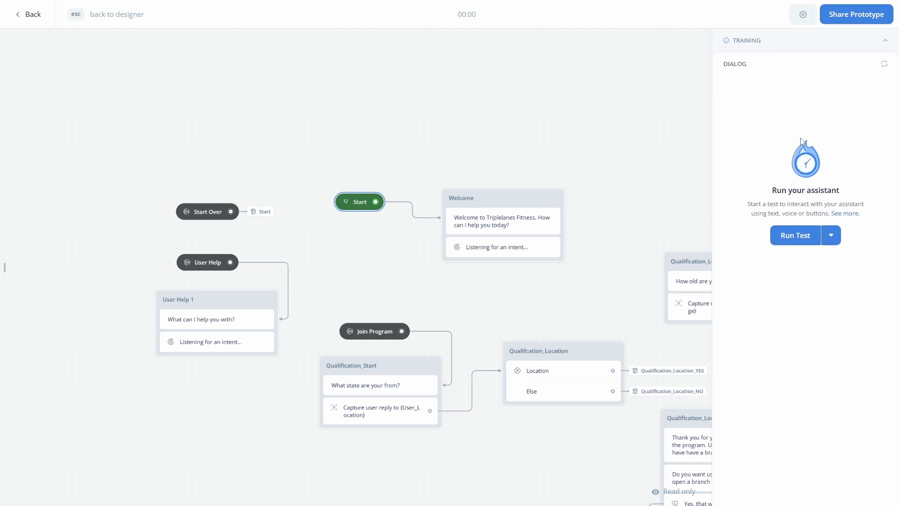
Run the assistant test and send the message "I need help with something" in reply to the welcome greeting.
left_click(794, 235)
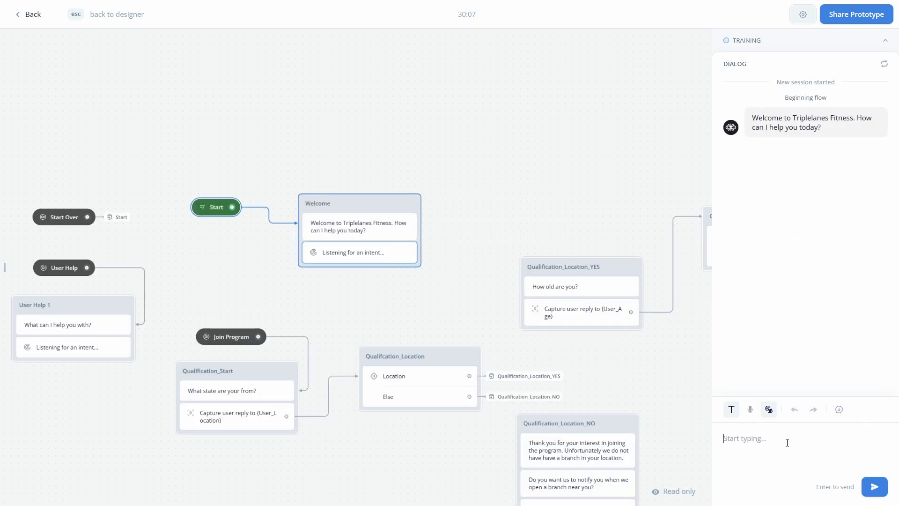
type("IK")
type("need help with something")
key("Return")
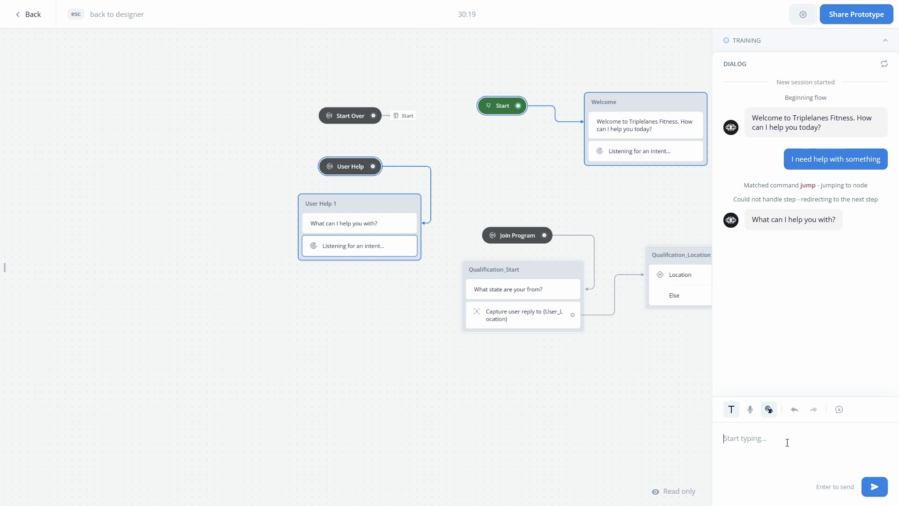
Test the restart intent by sending "Start Over" in the dialog.
type("S")
key("BackSpace")
type("Start Over")
key("Return")
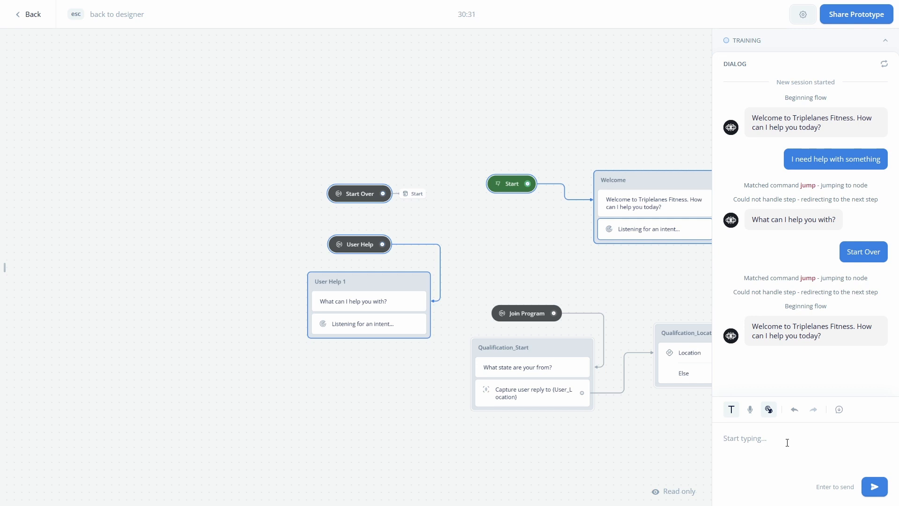
Send "I want to join the fitness program" in the test dialog and answer the state question with New York.
type("I want to join the fitne")
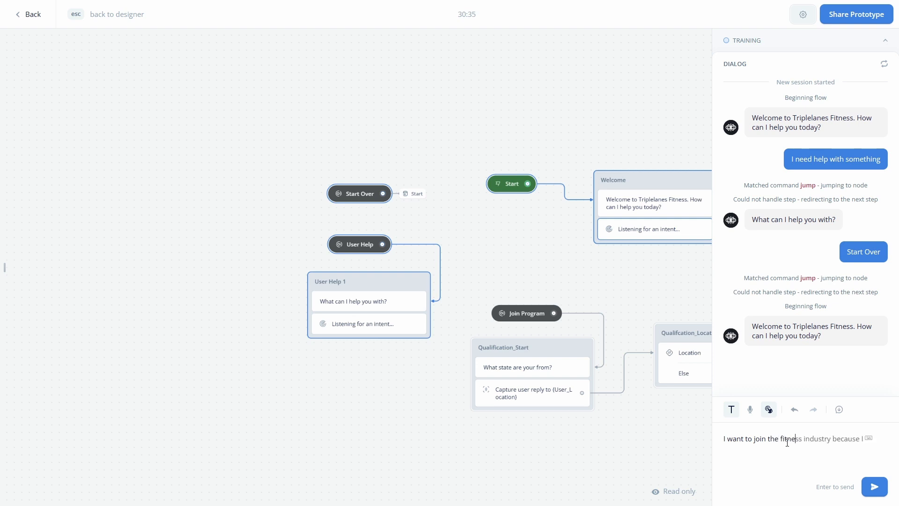
type("ss program")
key("Return")
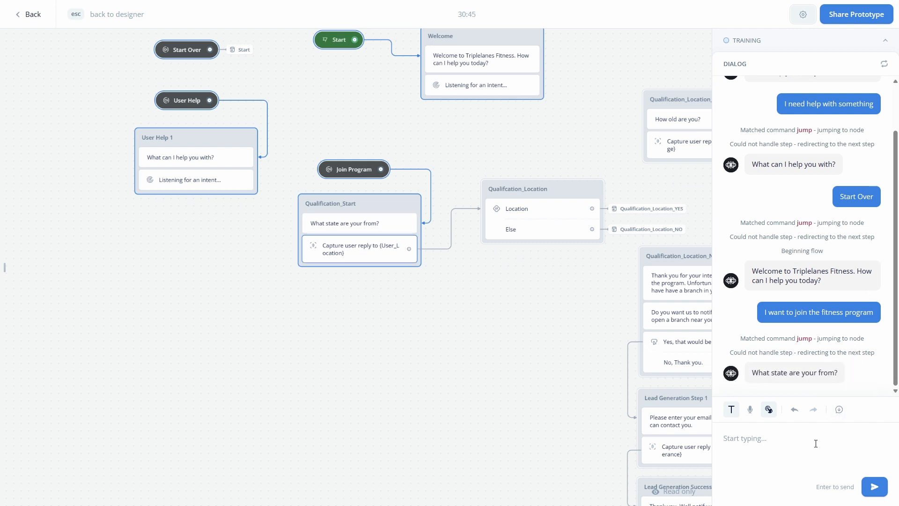
type("New York")
key("Return")
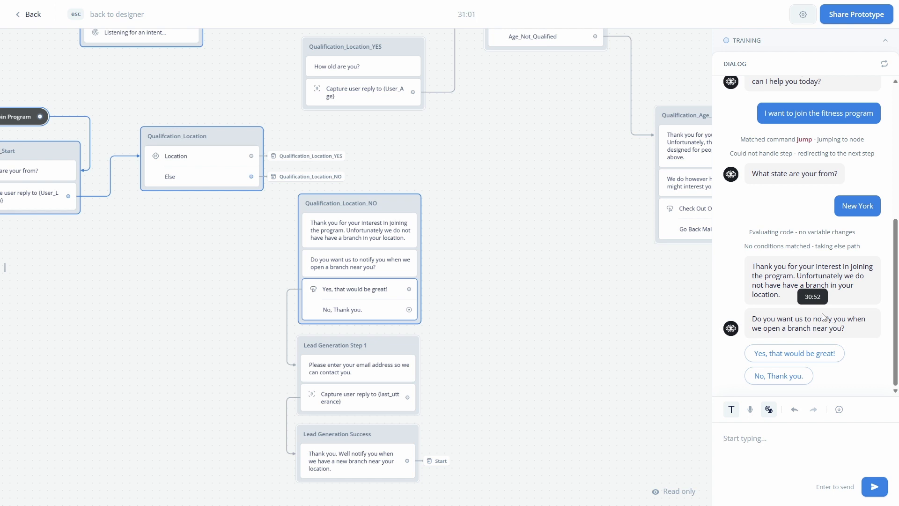
Accept the new-branch notification offer with "Yes, that would be great!" and submit a sample email address.
left_click(817, 355)
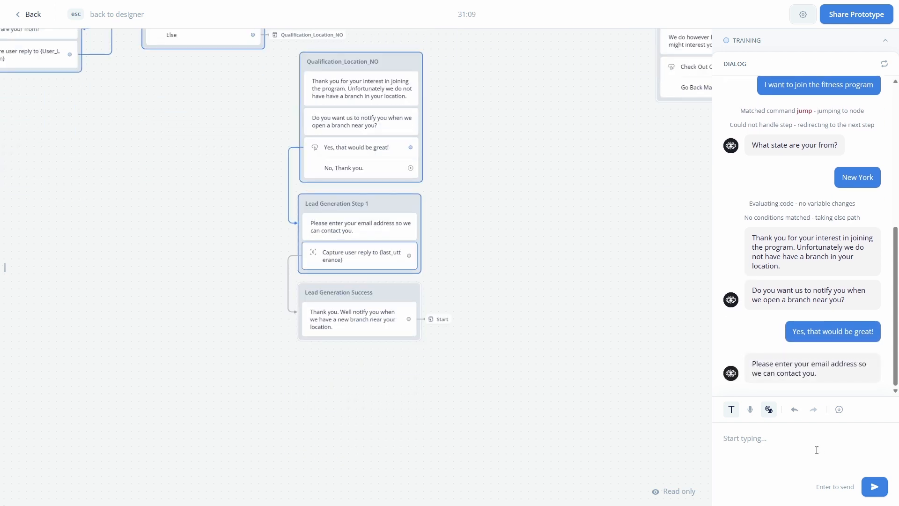
type("email@#")
key("BackSpace")
key("BackSpace")
type("@#")
key("BackSpace")
type("gmail.com")
key("Return")
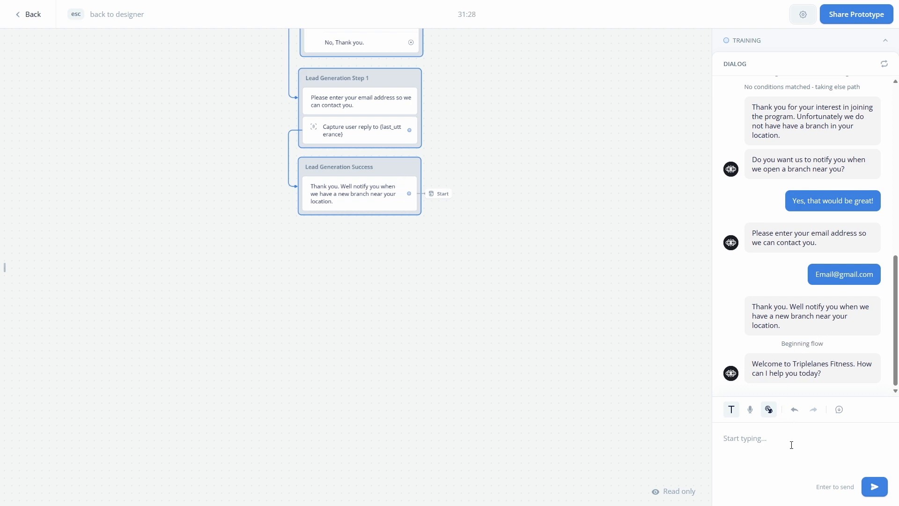
Request "I want to join the fitness program" again and give Texas as the state.
type("I want to join the fitnes")
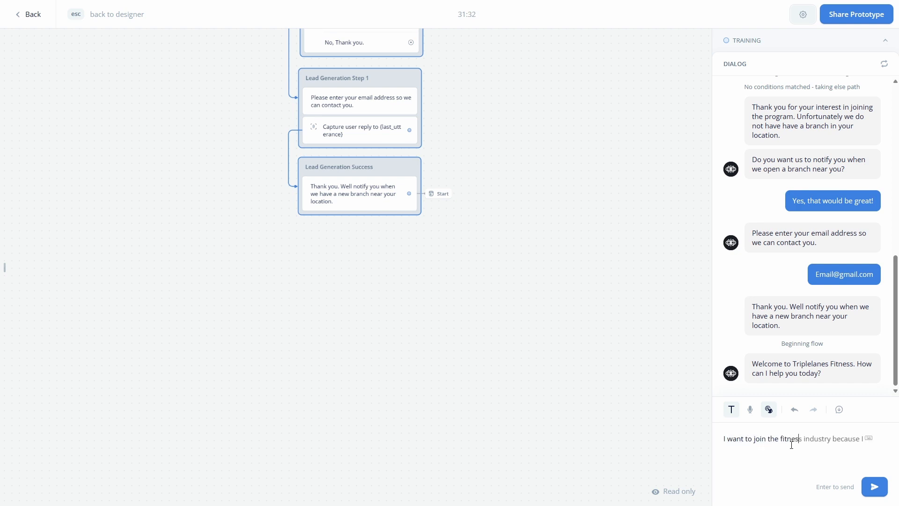
type("s program")
key("Return")
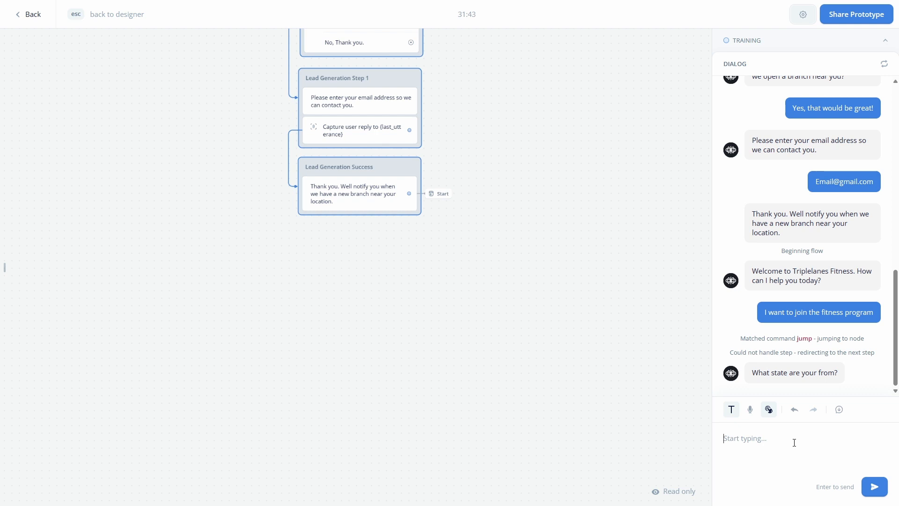
type("Texas")
key("Return")
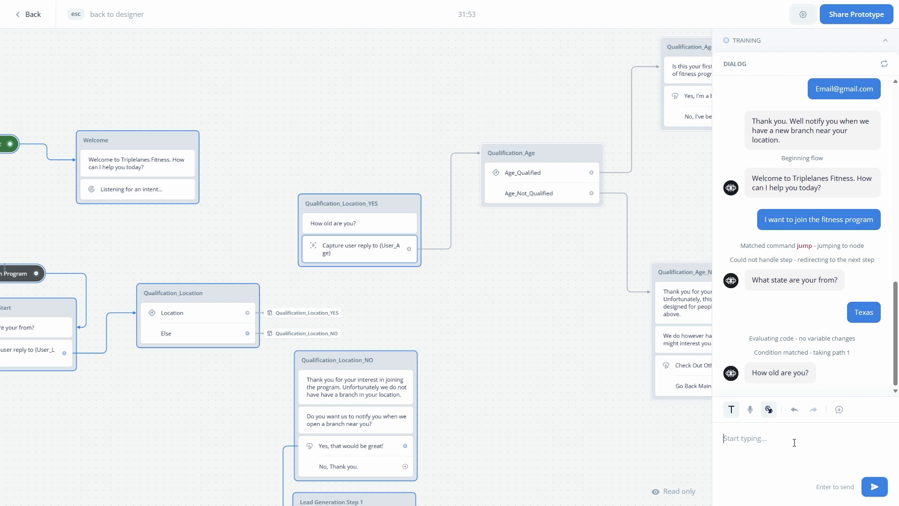
Answer the age question with 18 and choose Go Back Main Menu from the offered replies.
type("18")
key("Return")
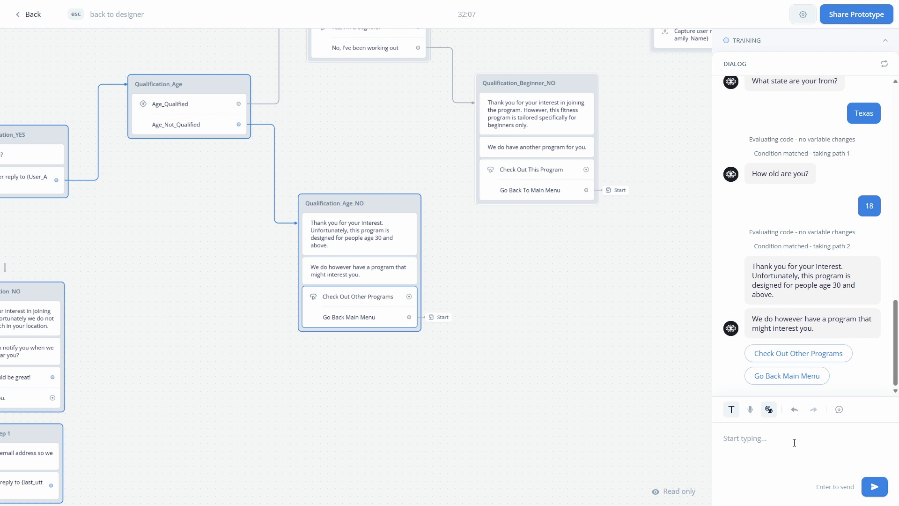
left_click(796, 376)
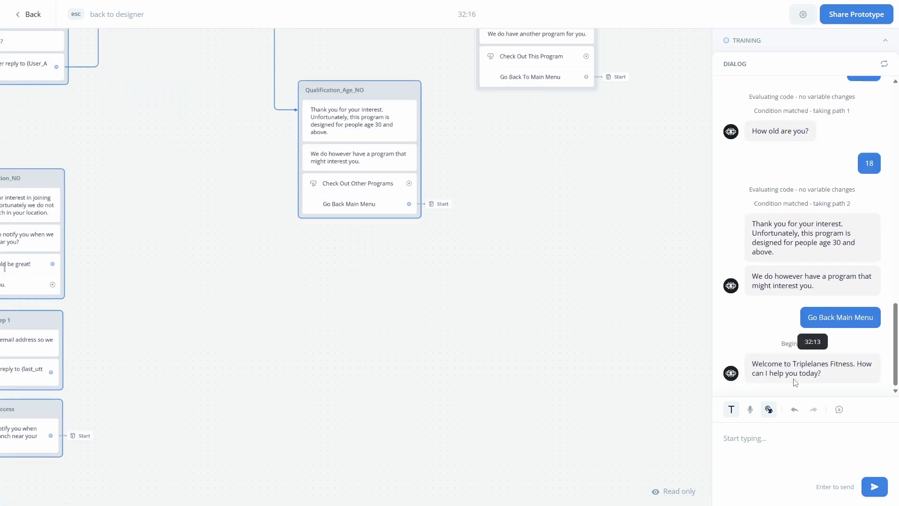
Send "I want to the join the program" and answer the state question with Denver.
type("I want o")
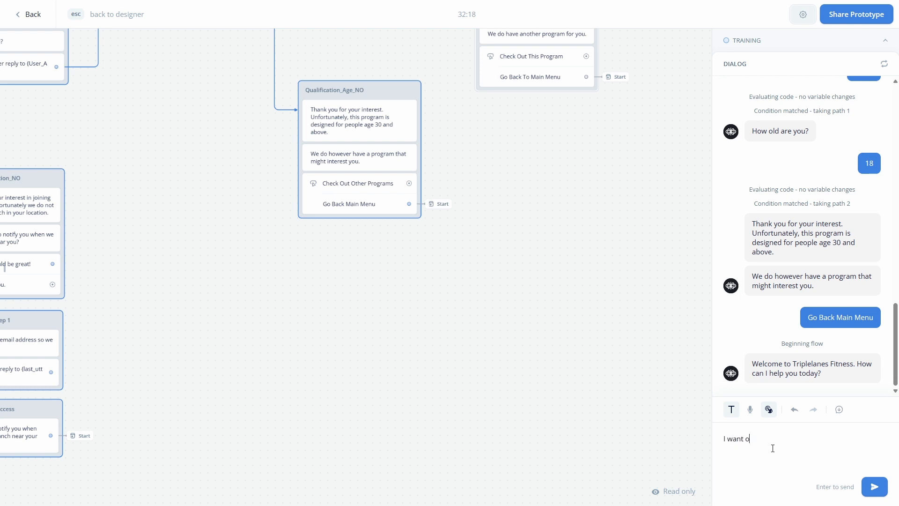
key("BackSpace")
type("to the join the program")
key("Return")
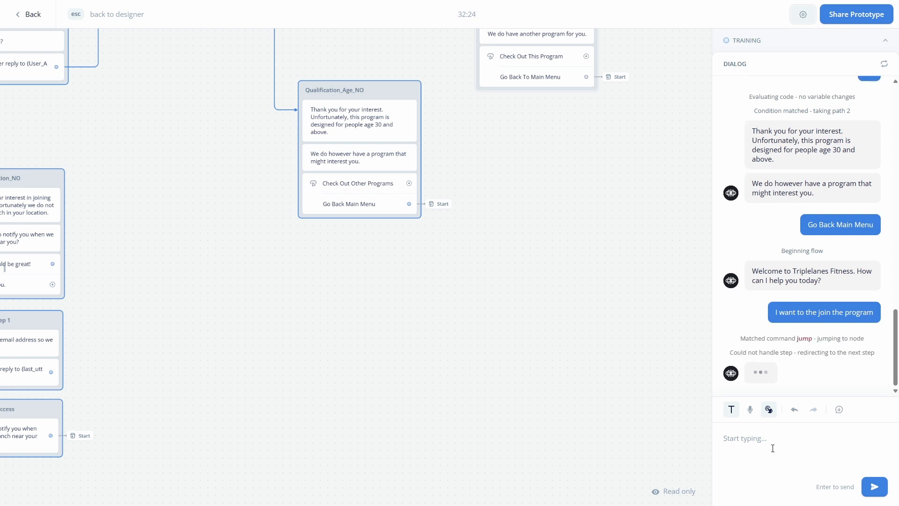
type("Te")
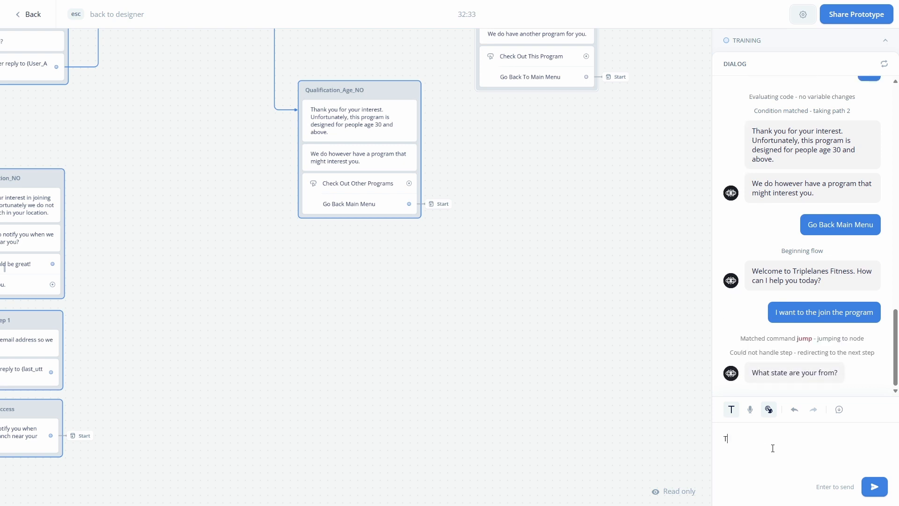
key("BackSpace")
key("BackSpace")
type("Denver")
key("Return")
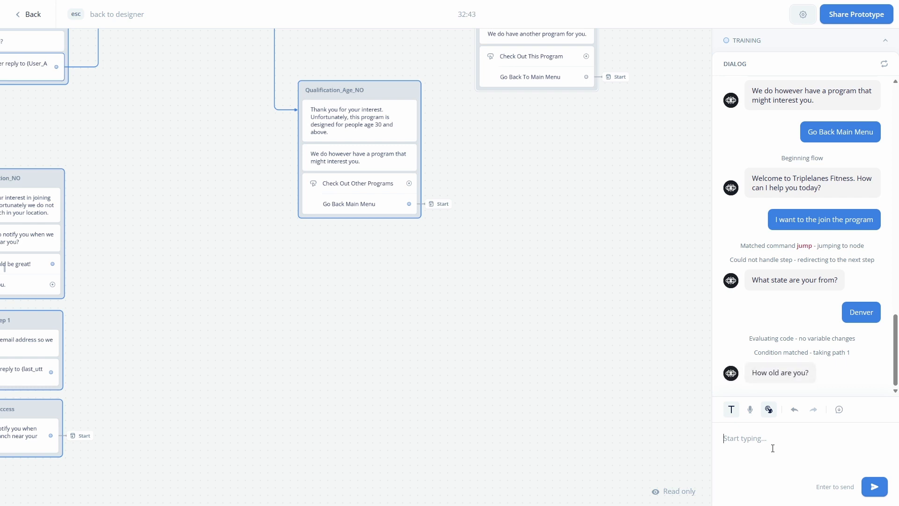
Answer the age question with 35 and reply "Yes, I'm a beginner" to the first-time question.
type("35")
key("Return")
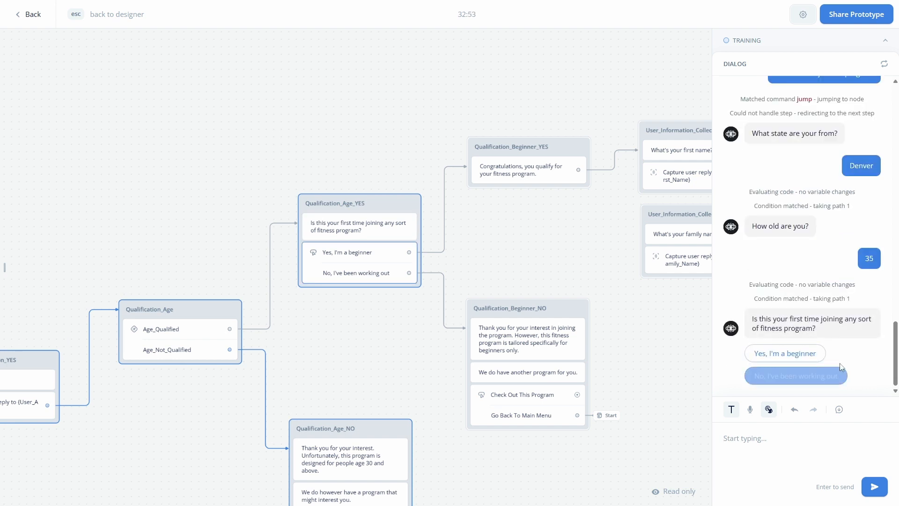
left_click(796, 357)
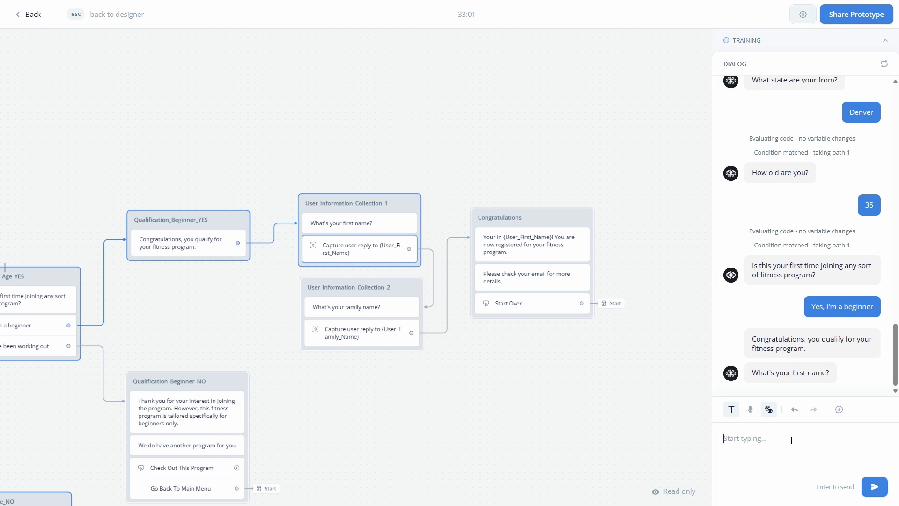
Submit a sample first name and family name to complete the lead's registration.
type("John")
key("Return")
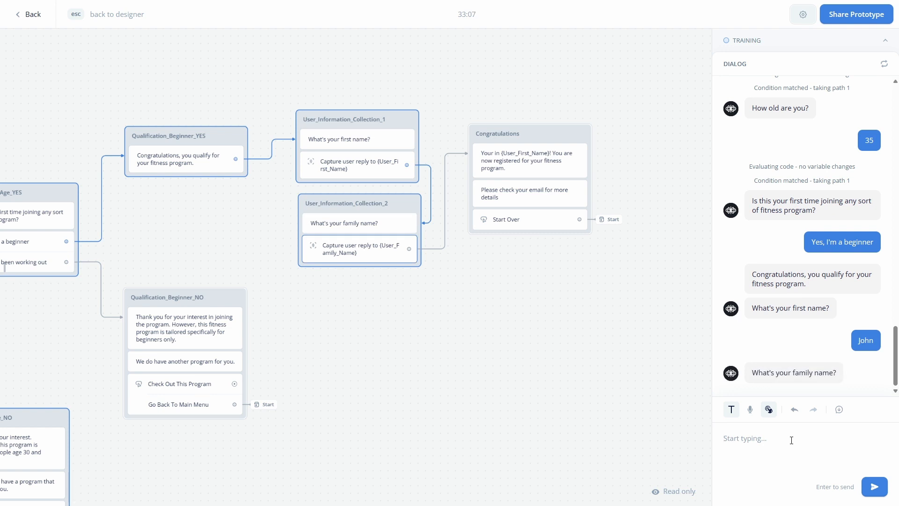
type("Doe")
key("Return")
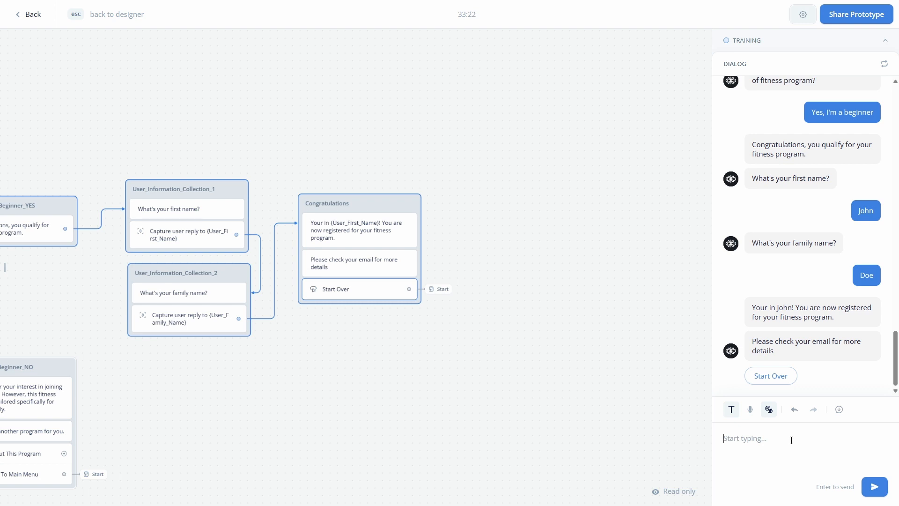
Examine the paths of the whole conversation flow on the canvas, from the Start block to the Congratulations block.
left_click_drag(298, 367, 454, 278)
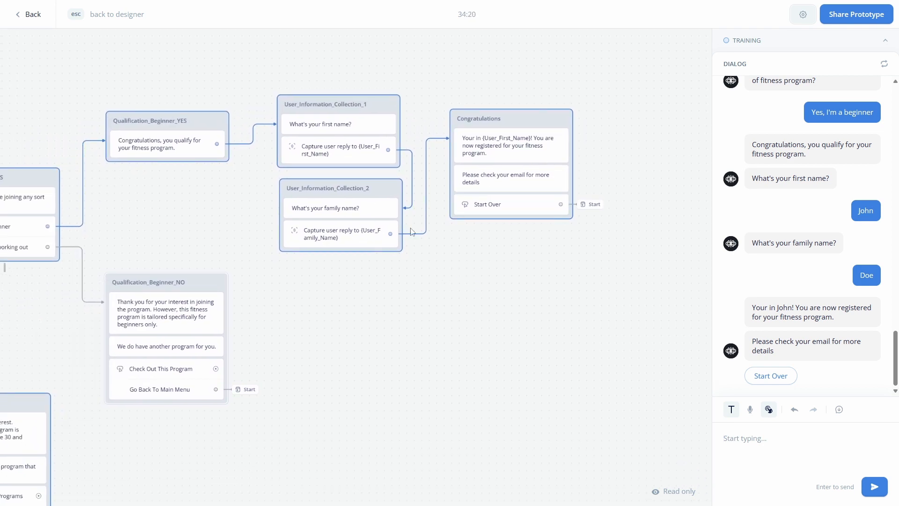
left_click_drag(442, 254, 382, 288)
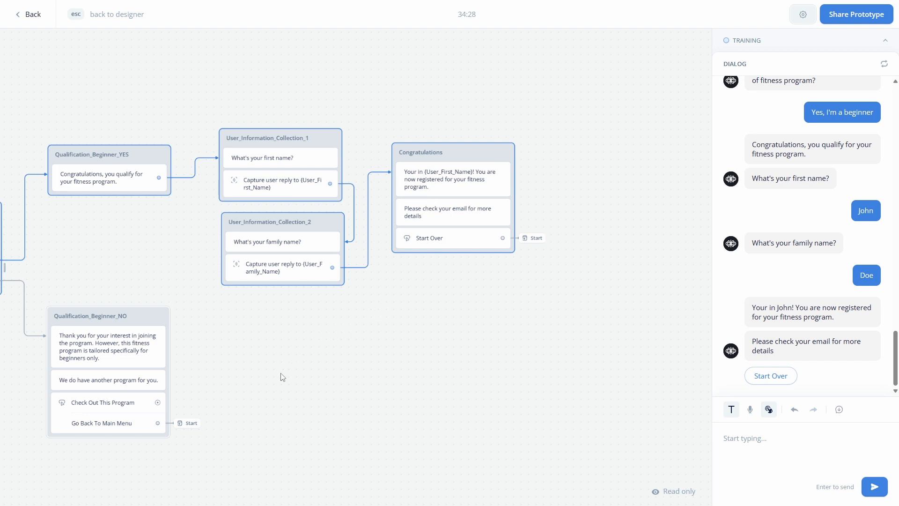
left_click_drag(279, 375, 584, 201)
left_click_drag(283, 394, 371, 287)
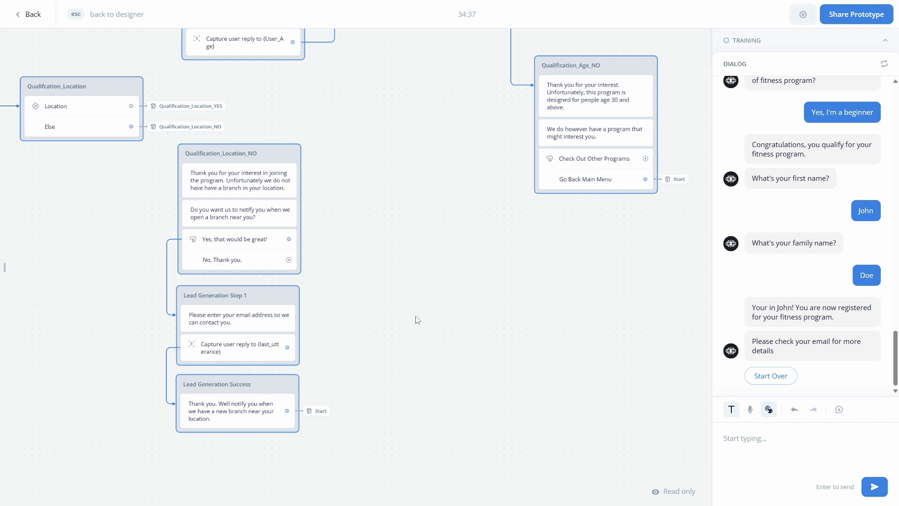
scroll(422, 314, "down", 6)
scroll(426, 311, "down", 2)
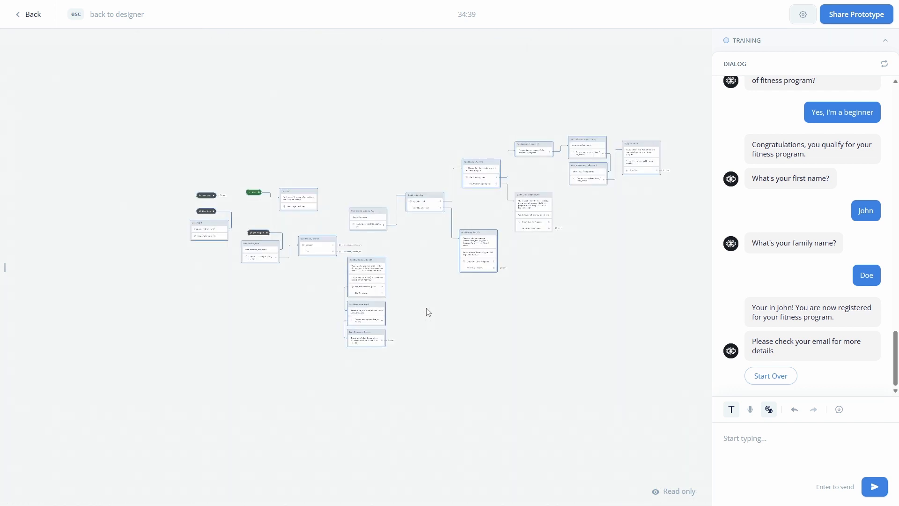
left_click_drag(564, 315, 496, 319)
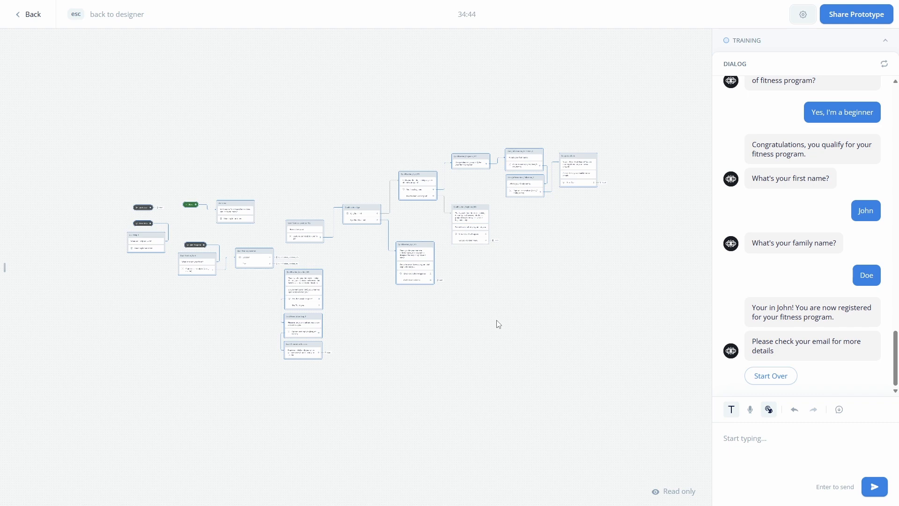
scroll(499, 324, "up", 3)
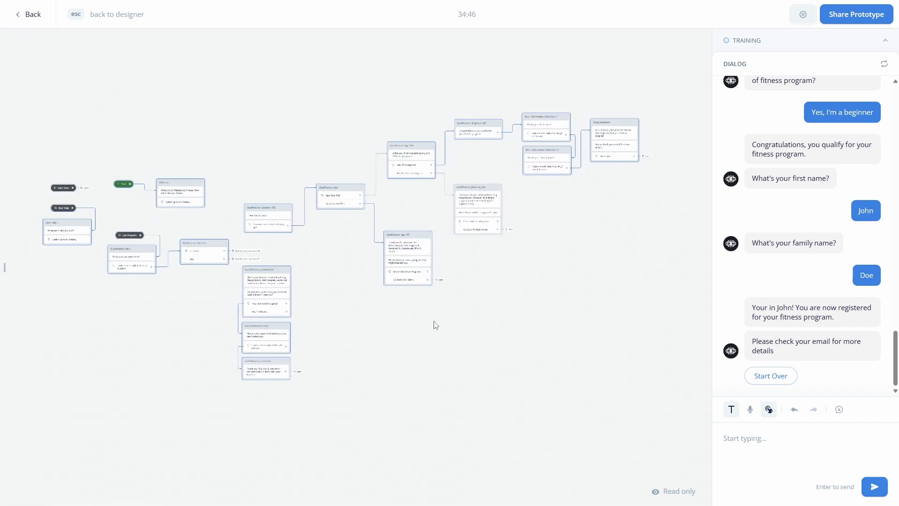